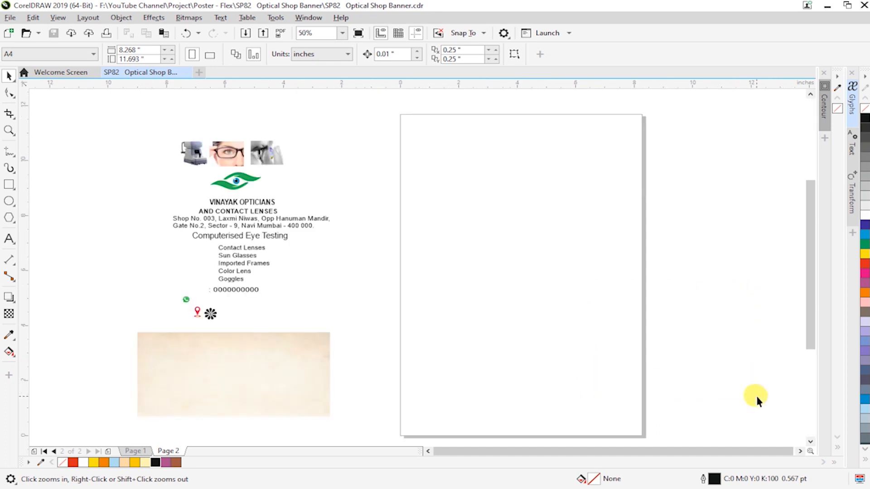
- Set the page units to inches and the page size to 9 in wide by 3 in high
click(331, 56)
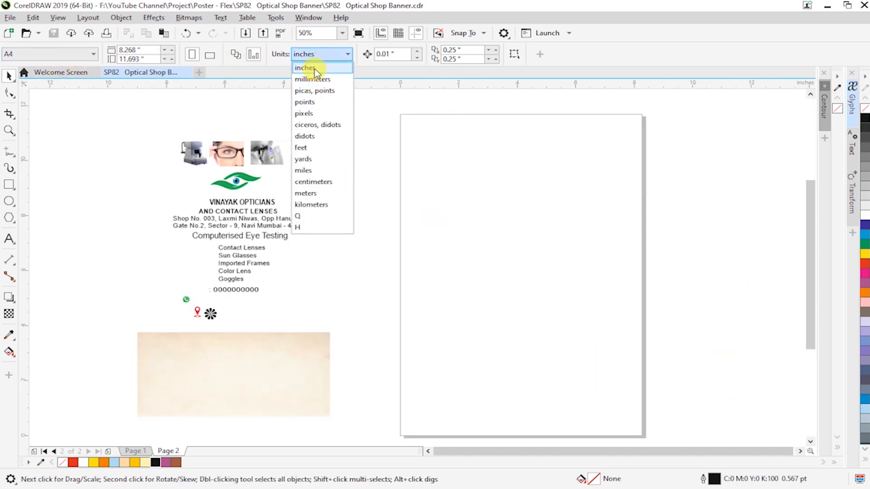
click(316, 68)
click(137, 51)
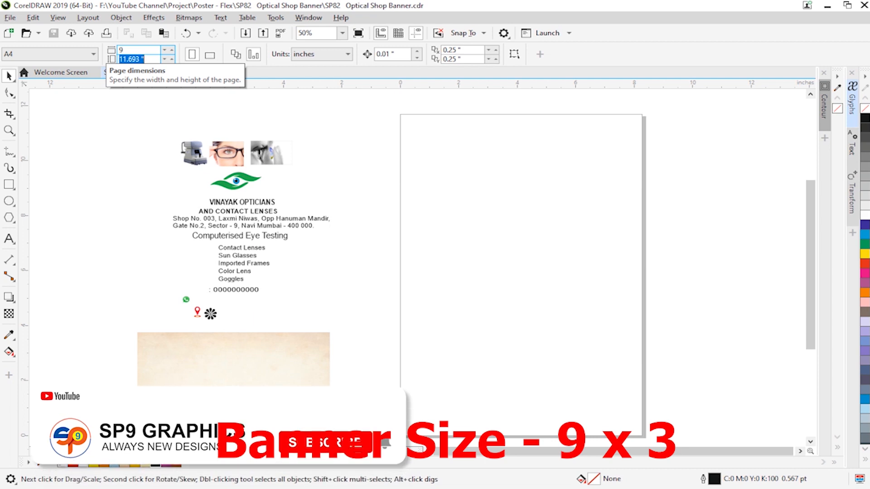
text(3)
key(Return)
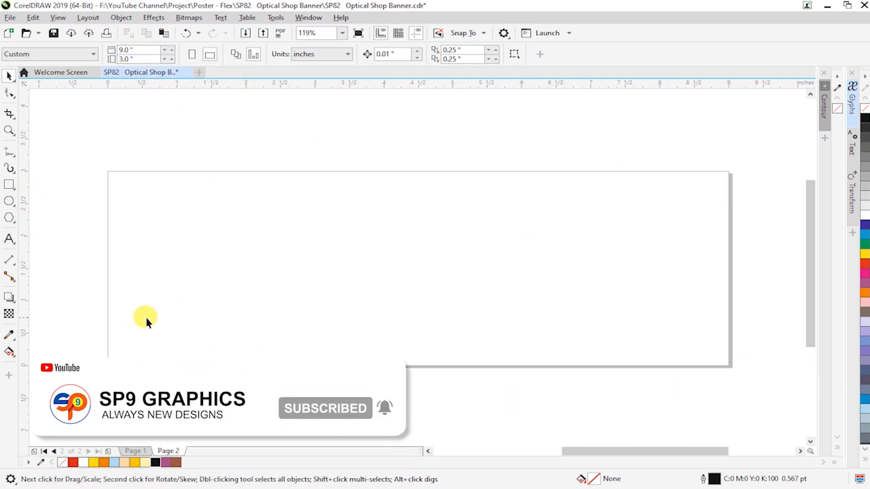
- Create a 9 × 3 in rectangle that matches the page frame
scroll(191, 328, down, 2)
key(F2)
click(53, 220)
scroll(500, 363, down, 1)
drag(406, 317, 778, 422)
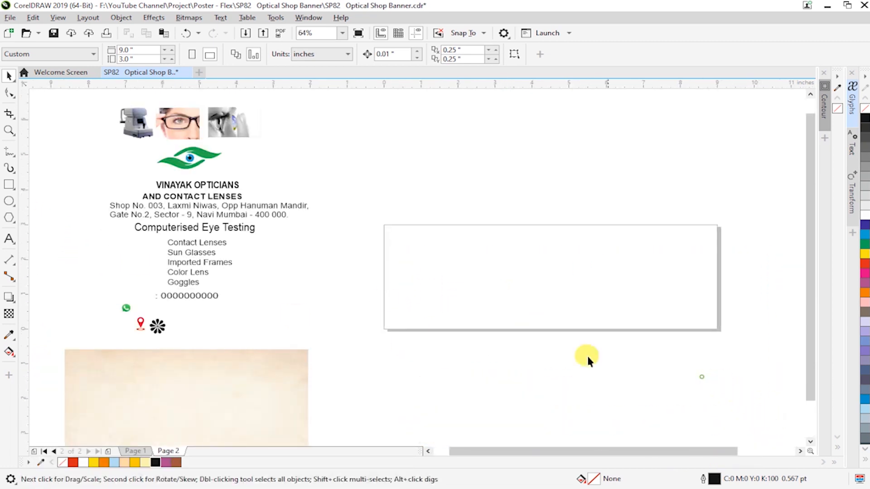
double_click(9, 187)
drag(368, 209, 720, 353)
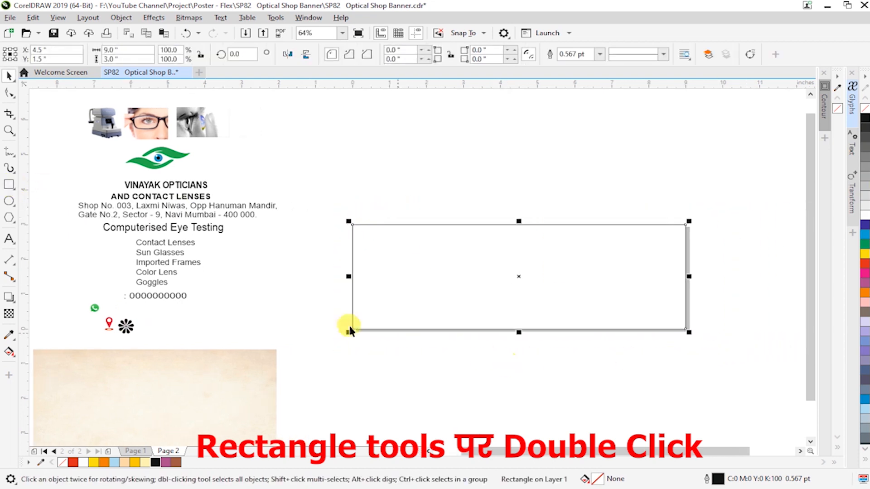
click(256, 300)
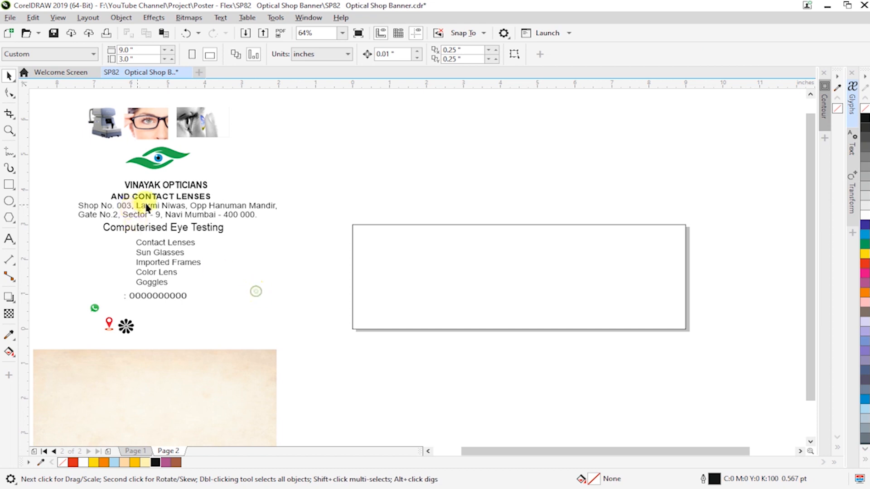
- Move the VINAYAK OPTICIANS and AND CONTACT LENSES text lines onto the blank banner page
drag(186, 184, 446, 277)
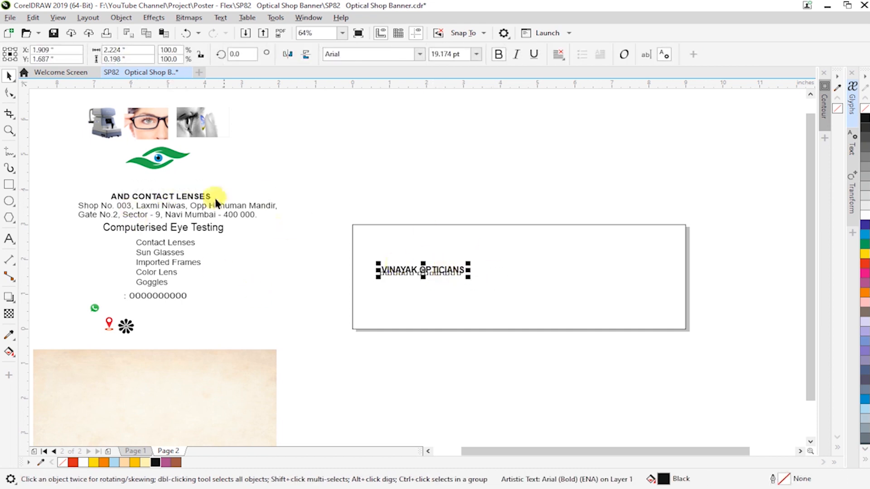
drag(195, 200, 479, 288)
key(F2)
drag(317, 208, 703, 343)
- Enlarge VINAYAK OPTICIANS to about 4.87 in wide, shift it slightly up, and move AND CONTACT LENSES further below it
click(573, 335)
click(296, 267)
drag(334, 265, 520, 300)
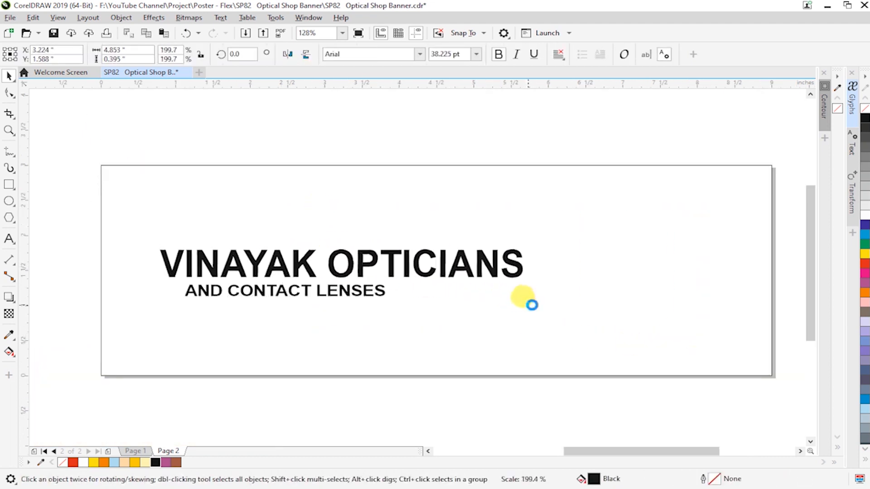
drag(346, 262, 363, 258)
click(355, 293)
drag(355, 293, 418, 331)
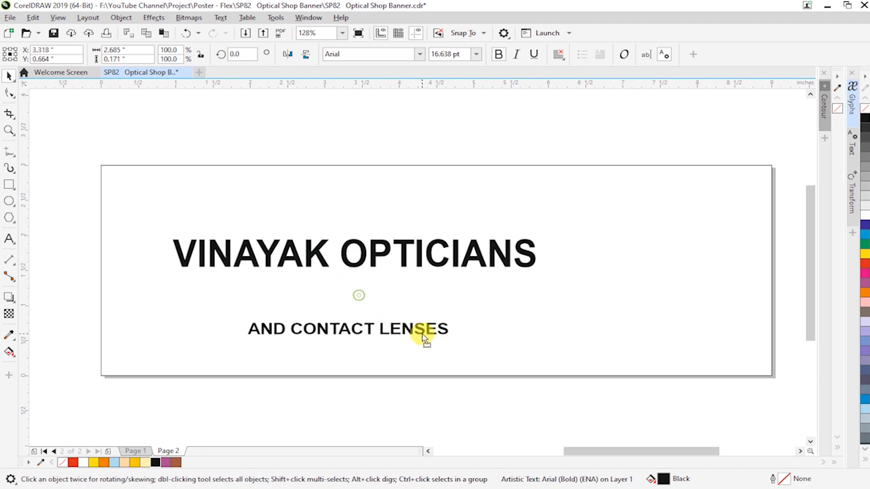
- Split the VINAYAK OPTICIANS heading onto two lines, with OPTICIANS below VINAYAK
click(381, 260)
click(356, 256)
double_click(359, 259)
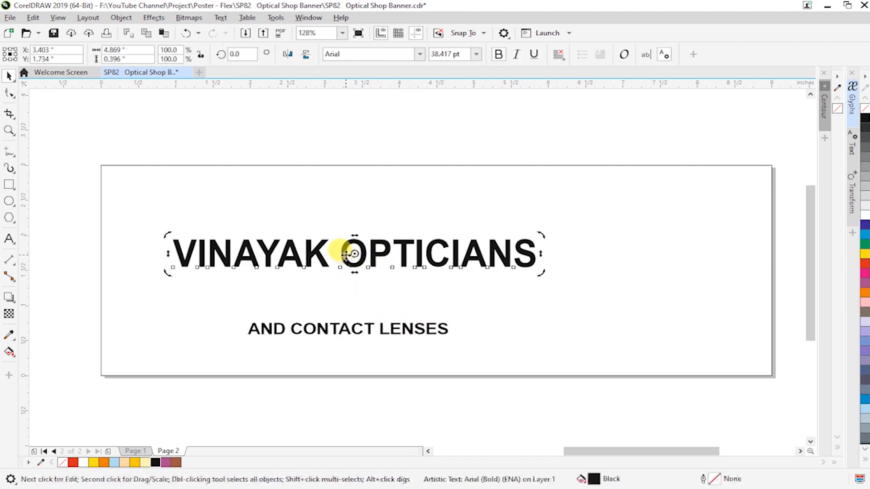
key(BackSpace)
key(Return)
key(ctrl+space)
right_click(299, 258)
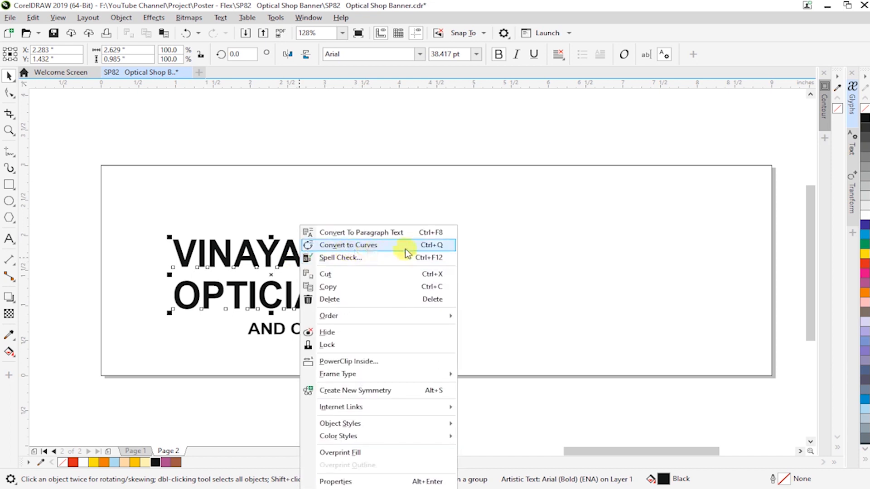
click(529, 315)
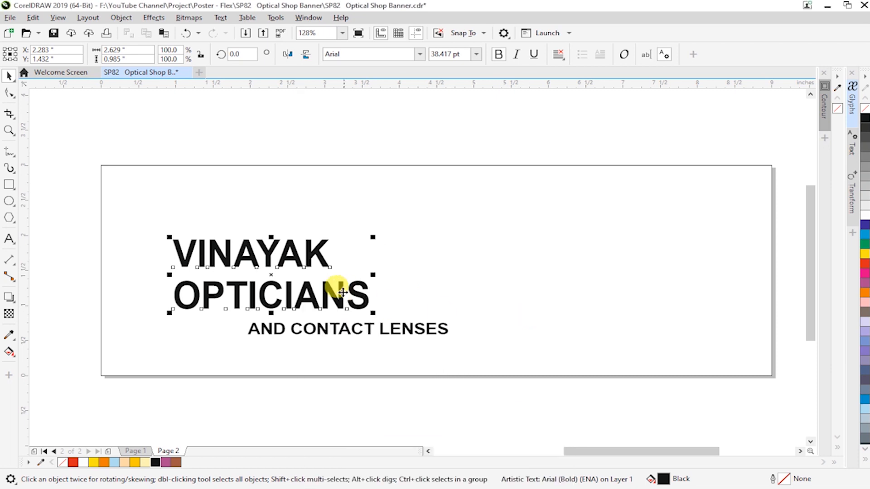
click(317, 276)
click(456, 293)
- Break the two-line heading apart so VINAYAK and OPTICIANS are separate text objects
click(314, 264)
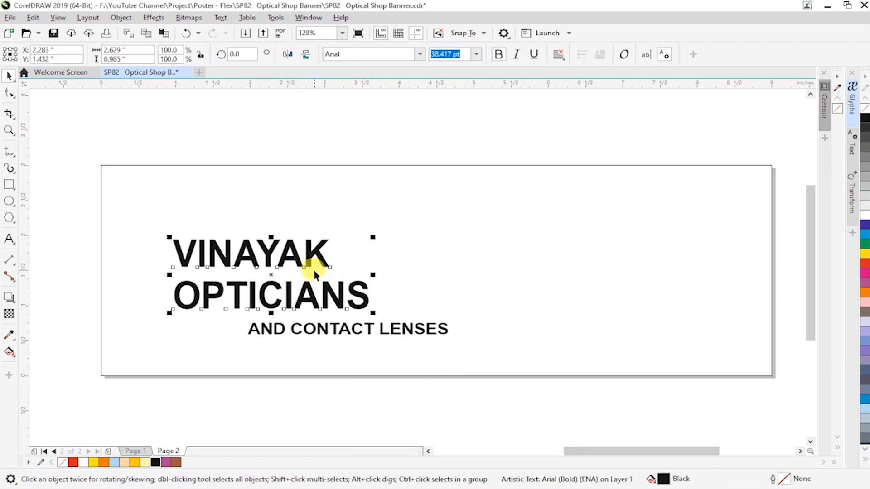
click(121, 17)
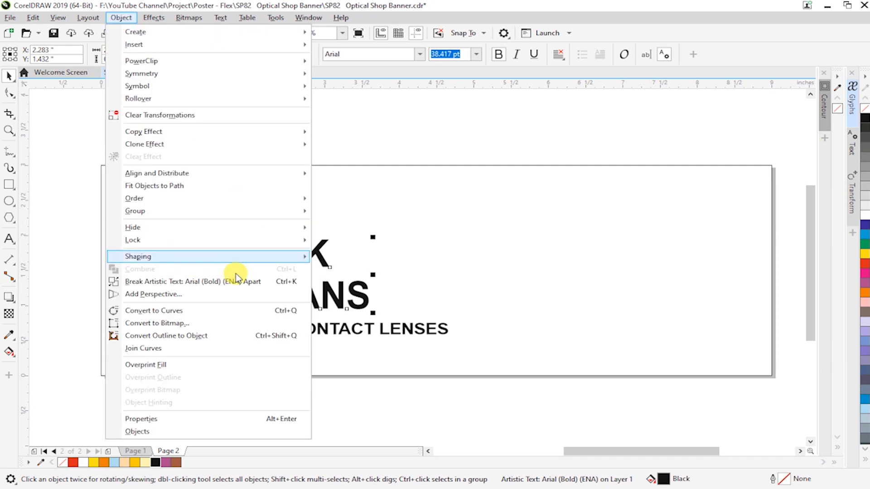
click(277, 278)
click(443, 267)
- Set the VINAYAK text in Cooper Black and enlarge it to about 2.8 in wide
click(317, 253)
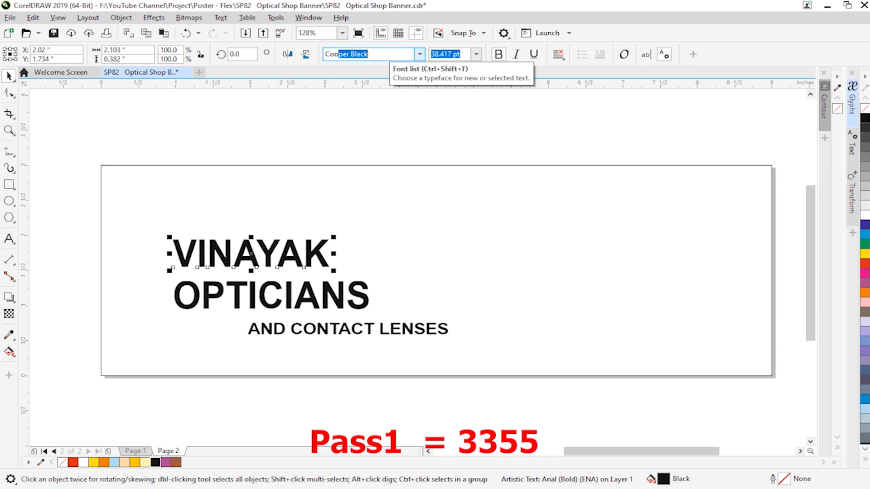
drag(267, 238, 268, 232)
drag(361, 236, 383, 218)
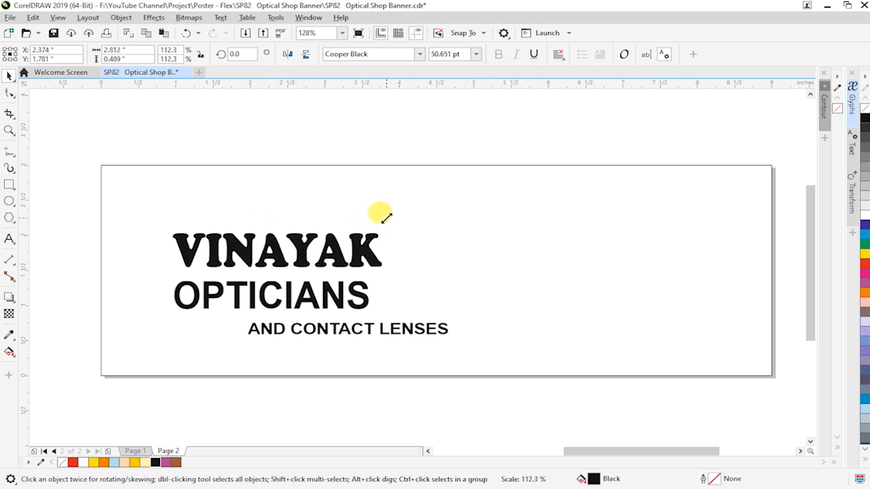
- Change the font of the OPTICIANS text to Cooper Black
click(341, 292)
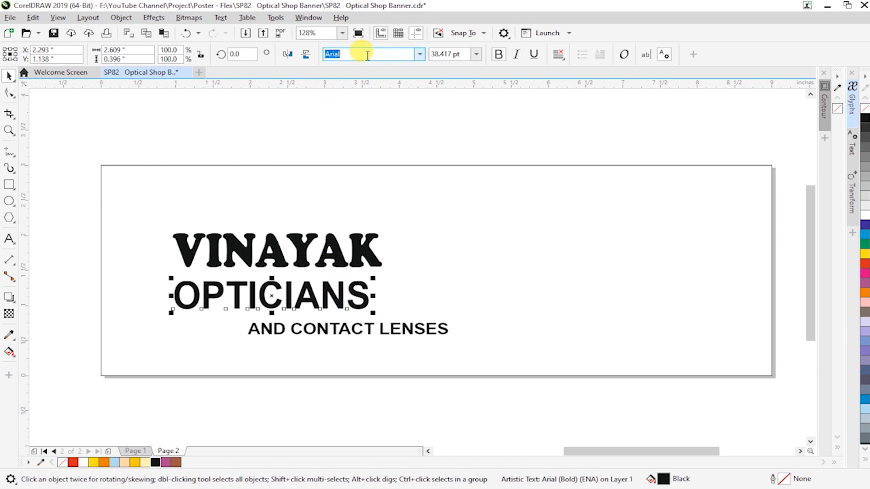
text(Cooper Black)
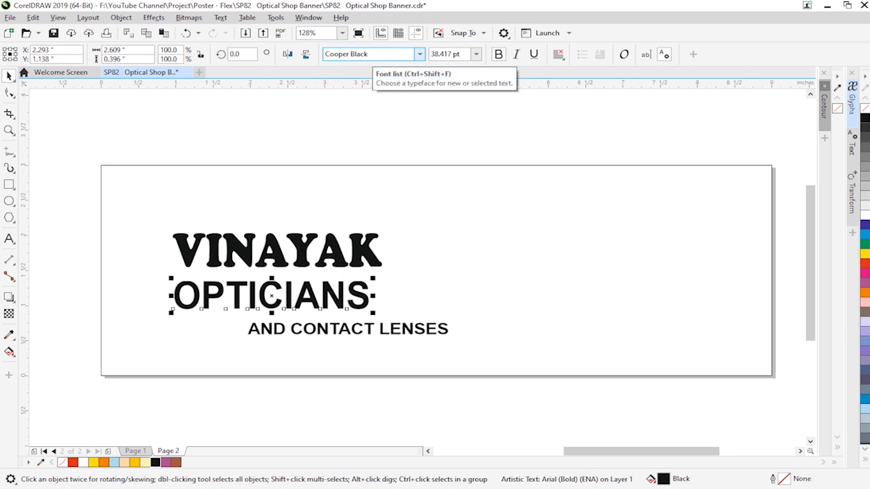
key(Return)
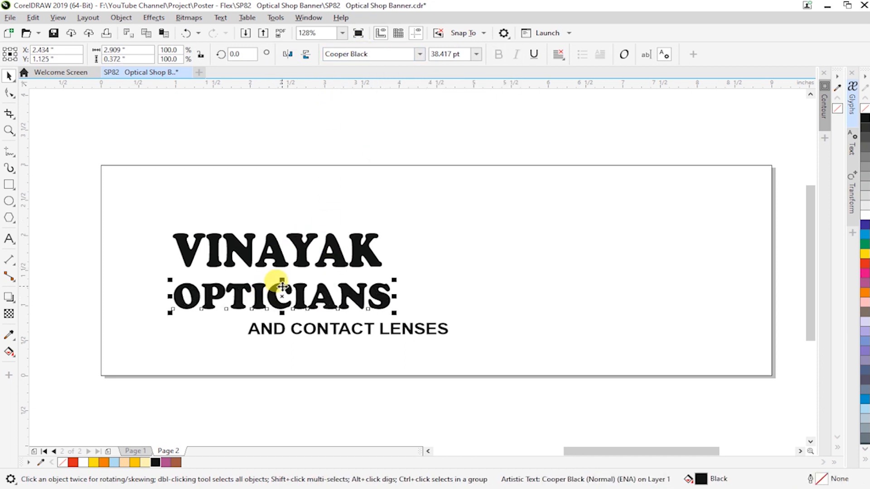
click(579, 273)
- Change the font of the AND CONTACT LENSES text to Cooper Black
click(357, 332)
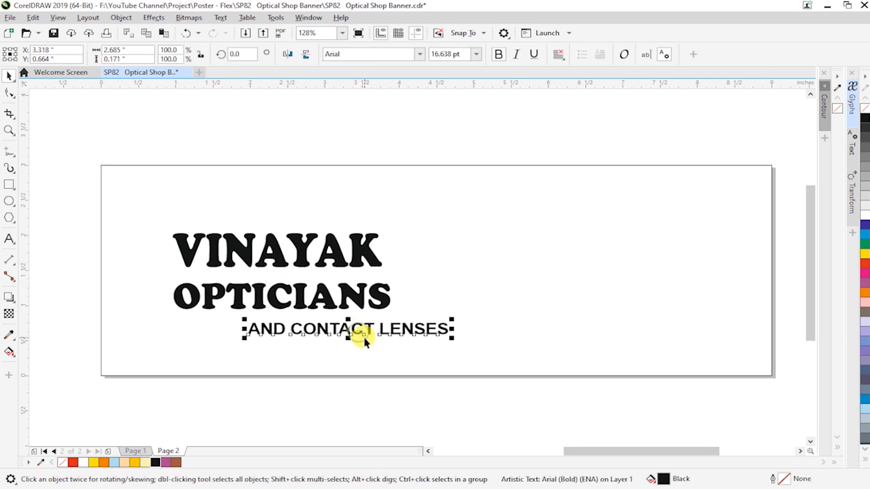
click(366, 53)
text(C)
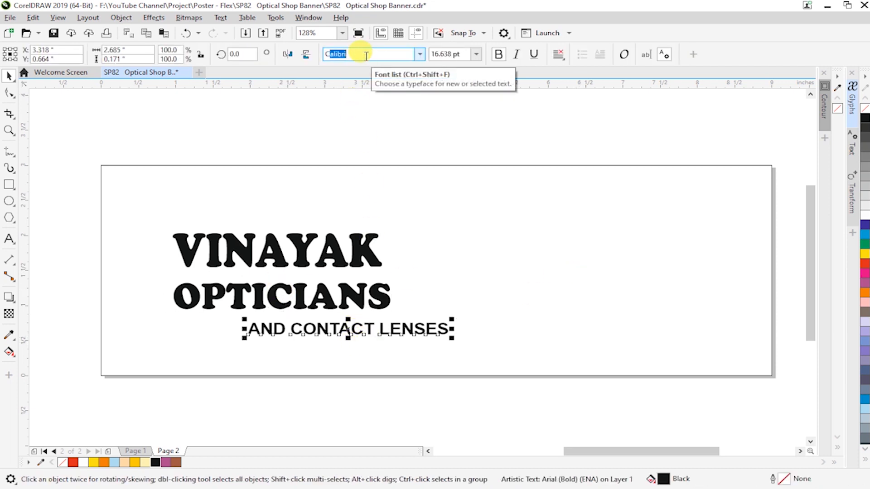
text(oo)
key(Return)
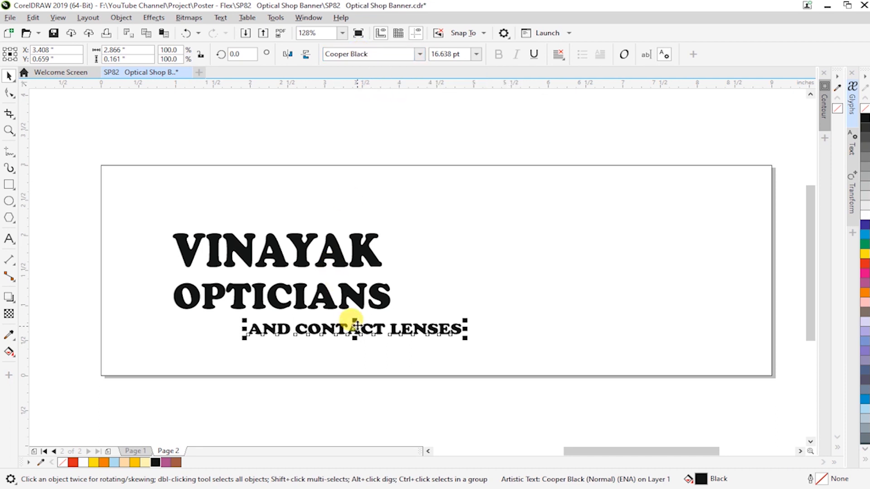
click(358, 319)
drag(360, 319, 360, 317)
click(517, 320)
- Narrow the page-frame rectangle from its left edge to about 3.25 in wide, keeping it against the page's right edge
scroll(497, 326, down, 2)
key(F2)
drag(279, 232, 697, 366)
key(space)
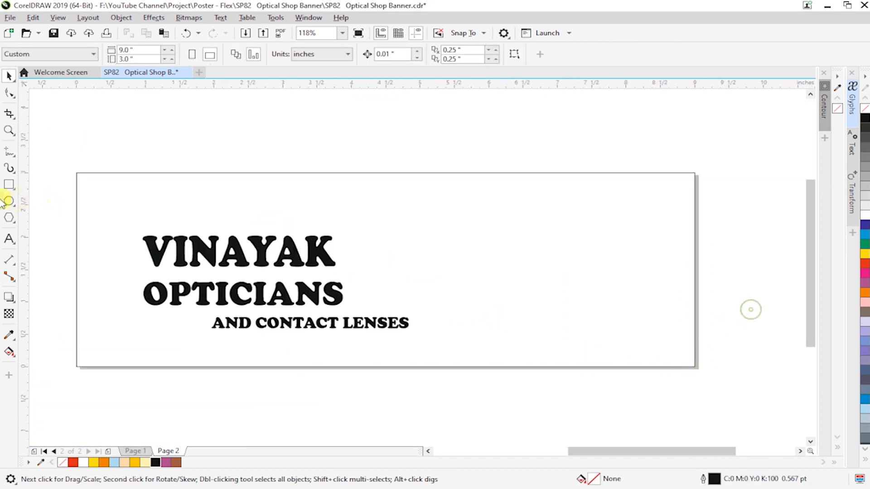
click(178, 173)
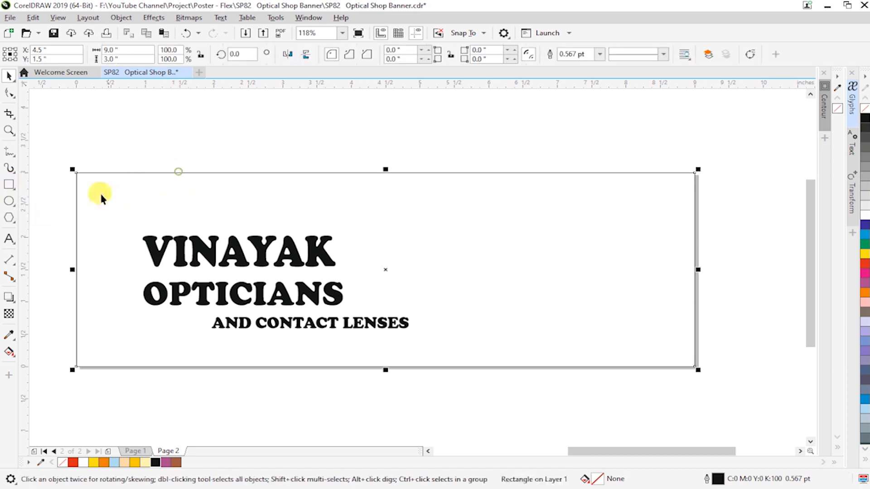
drag(71, 271, 467, 277)
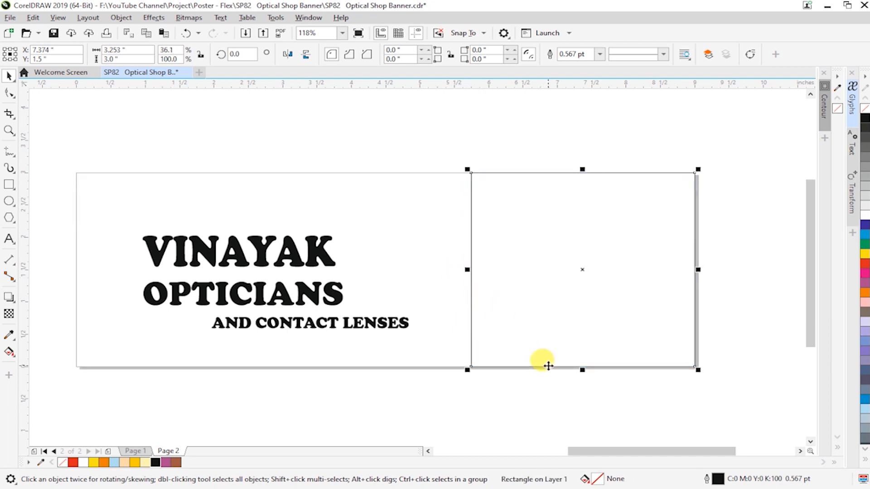
- Convert the narrowed rectangle to curves and move its upper-left node inward to slant the left side
click(750, 55)
key(F10)
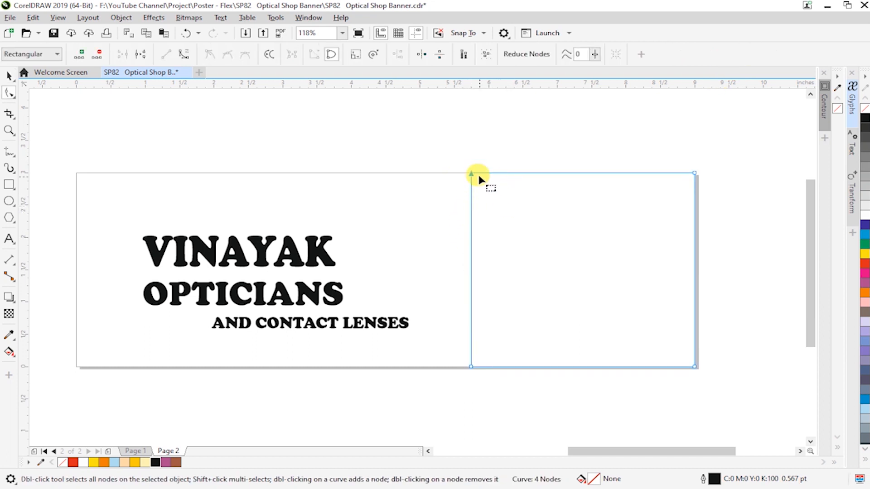
drag(471, 174, 500, 175)
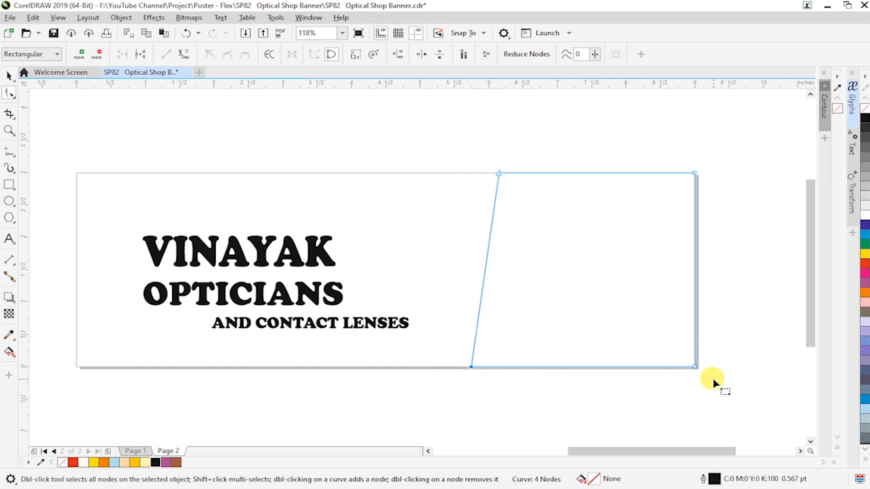
drag(695, 367, 685, 324)
key(ctrl+z)
- Raise the shape's bottom edge to make it about 1.9 in tall and move the upper-left node back outward slightly
drag(449, 325, 696, 296)
drag(499, 173, 484, 174)
key(space)
click(507, 316)
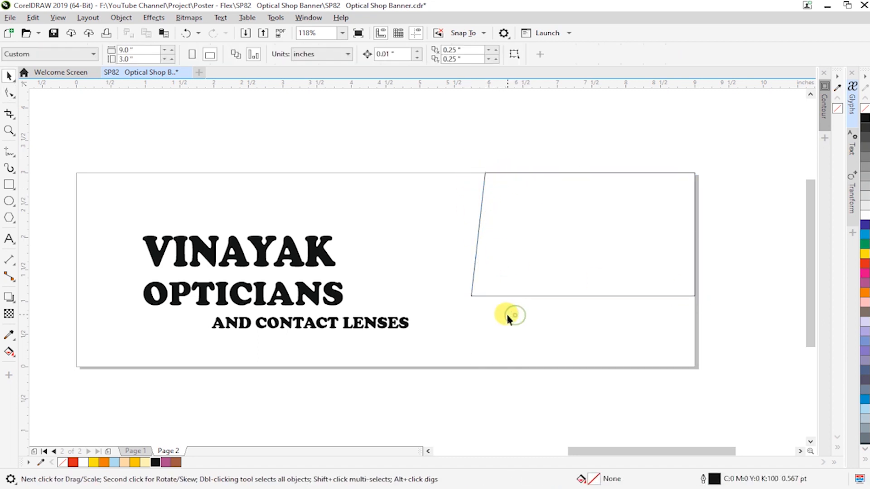
- Nudge the shape's upper-left node to the right in six small steps to increase the slant
key(space)
click(483, 181)
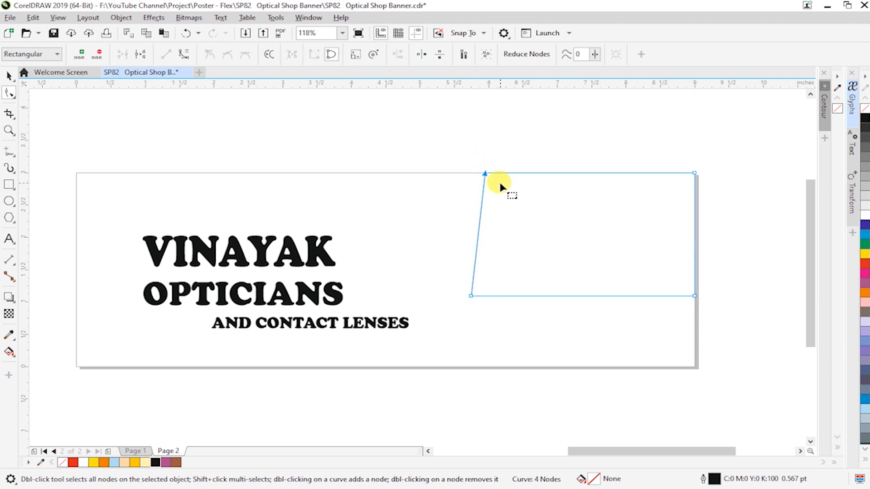
key(Right)
key(Right)
key(Right)
key(Right)
key(Right)
key(Right)
key(space)
click(553, 233)
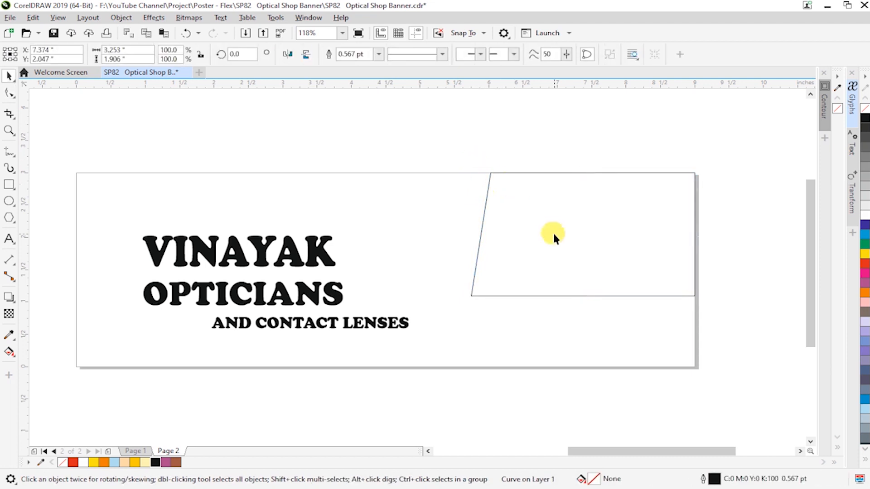
click(540, 297)
- Draw a rectangle about 3.25 in wide and 0.5 in high directly below the slanted shape, reaching the page's right edge
scroll(540, 314, down, 1)
click(580, 328)
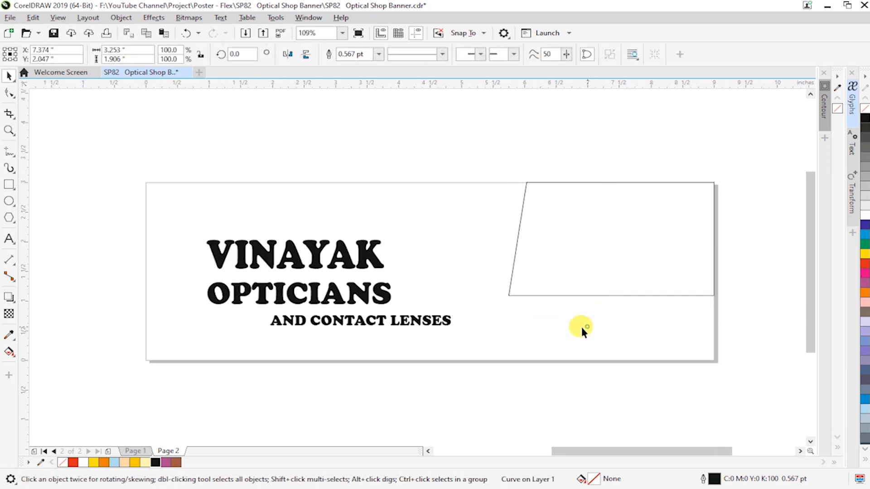
key(z)
drag(311, 142, 730, 380)
key(F6)
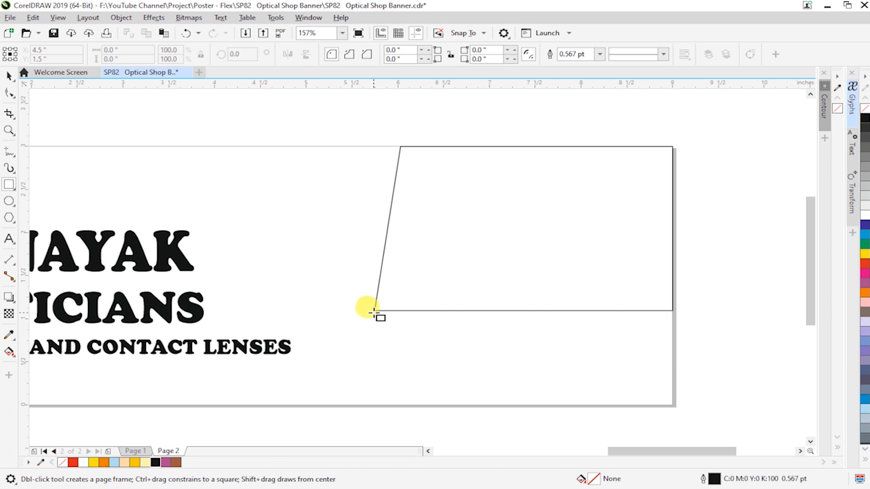
drag(374, 310, 671, 352)
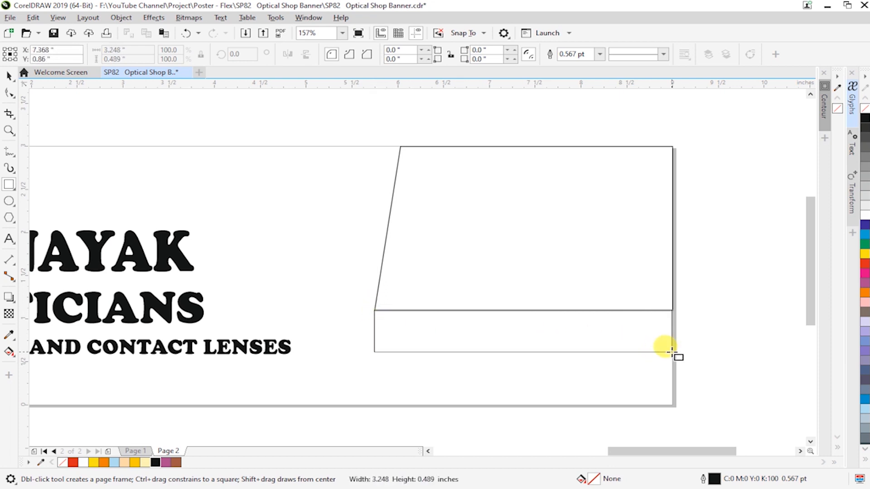
drag(670, 352, 666, 352)
key(space)
- Stretch the slanted shape downward over the top of the lower rectangle to about 2.02 in tall
drag(528, 307, 526, 324)
click(521, 311)
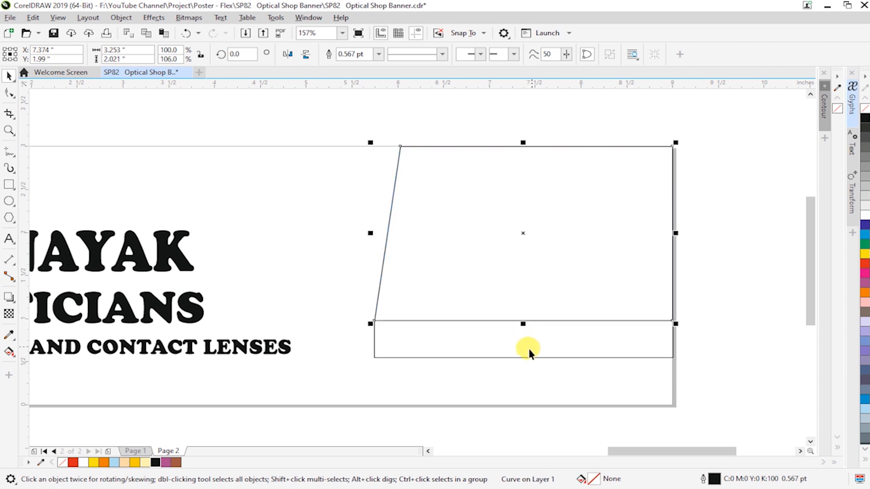
click(527, 352)
scroll(326, 376, down, 2)
key(z)
drag(93, 253, 567, 392)
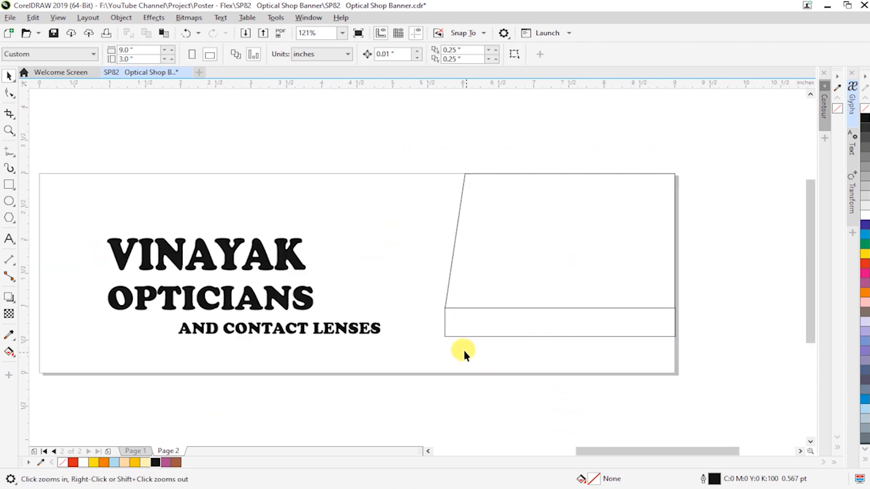
- Add a page-wide rectangle and shrink its height into a thin strip just beneath the slanted panel's lower rectangle
click(351, 173)
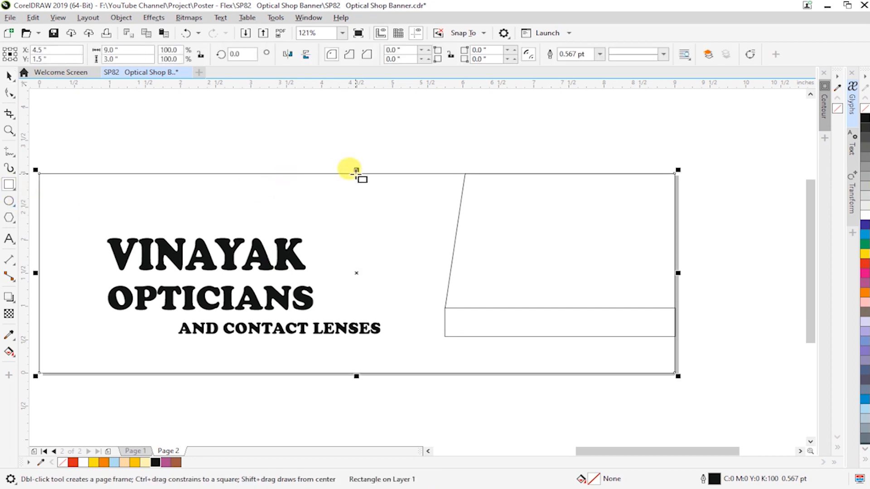
drag(355, 171, 391, 334)
drag(356, 376, 369, 340)
click(384, 359)
- Shift OPTICIANS to the right beneath VINAYAK and move the AND CONTACT LENSES line so the heading lines are staggered closer together
scroll(311, 332, down, 1)
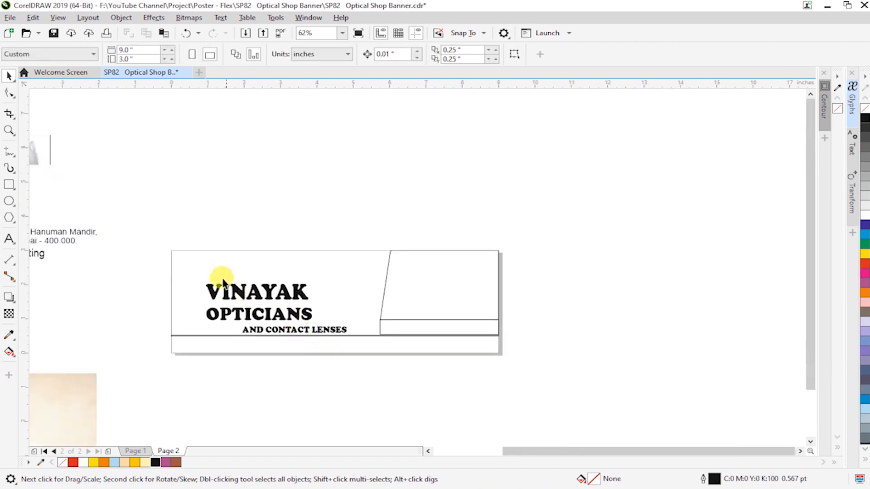
key(F2)
drag(151, 242, 563, 367)
drag(428, 345, 429, 345)
drag(327, 294, 307, 275)
click(389, 280)
shift+click(281, 243)
drag(279, 240, 284, 252)
drag(329, 310, 322, 314)
click(322, 295)
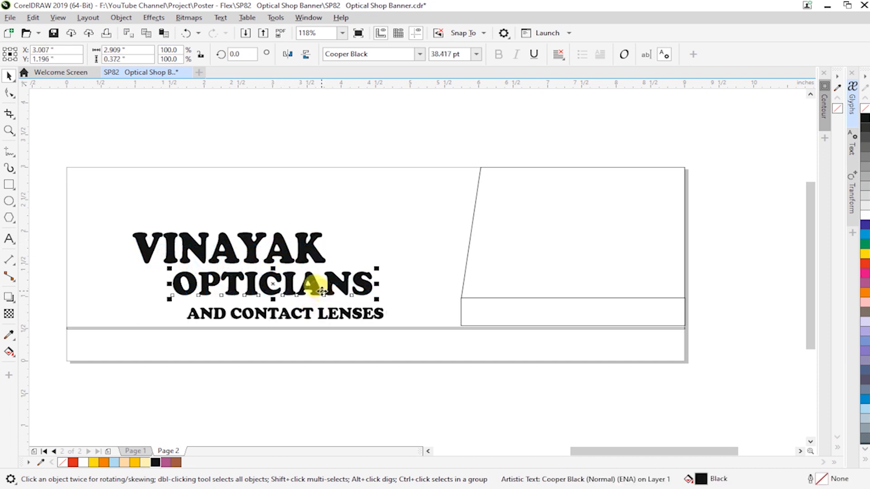
- Draw a circle about 2.79 in across over the left part of the heading and move it up past the page's upper edge
scroll(277, 261, down, 2)
key(F2)
drag(107, 183, 584, 330)
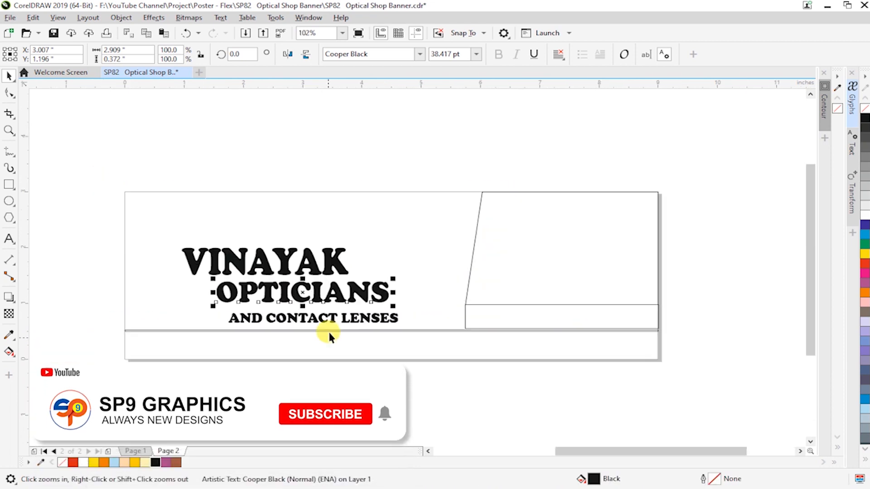
key(F7)
drag(151, 203, 315, 354)
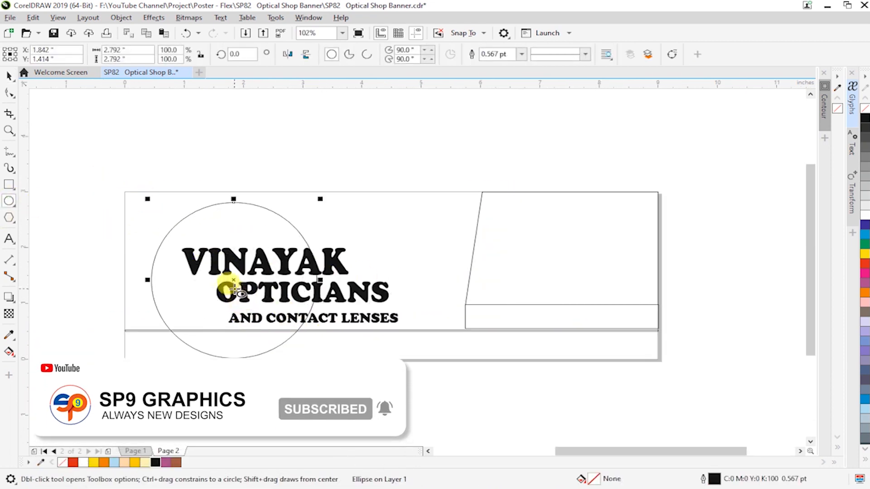
key(space)
drag(233, 279, 234, 260)
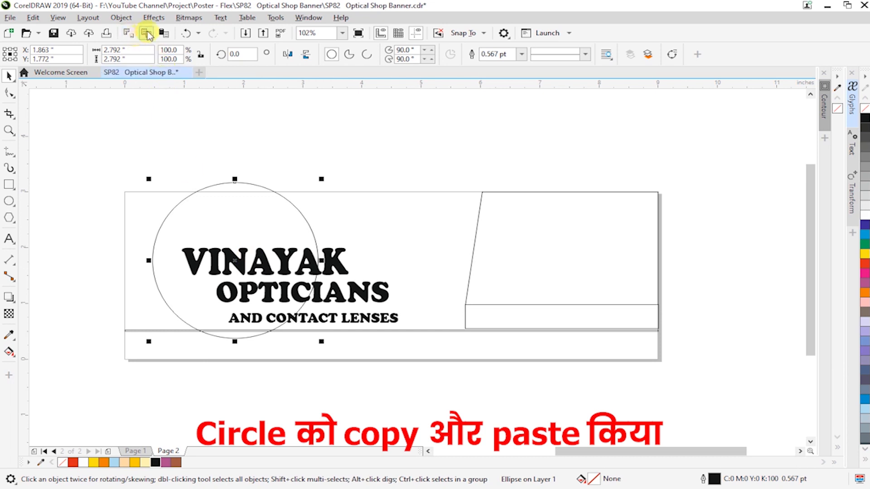
- Duplicate the circle in place, skew the copy slightly to the right, and combine both circles into one object
click(165, 36)
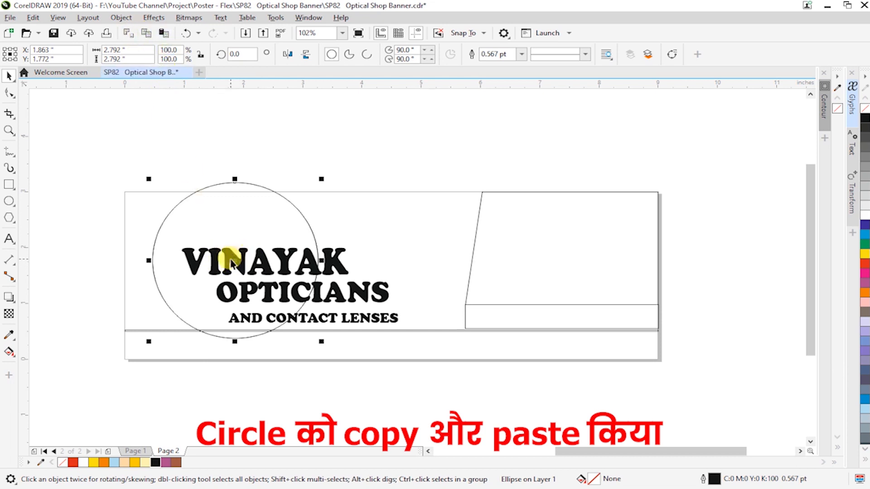
click(234, 260)
mouse_move(236, 179)
mouse_down()
mouse_move(233, 171)
mouse_move(249, 173)
mouse_up()
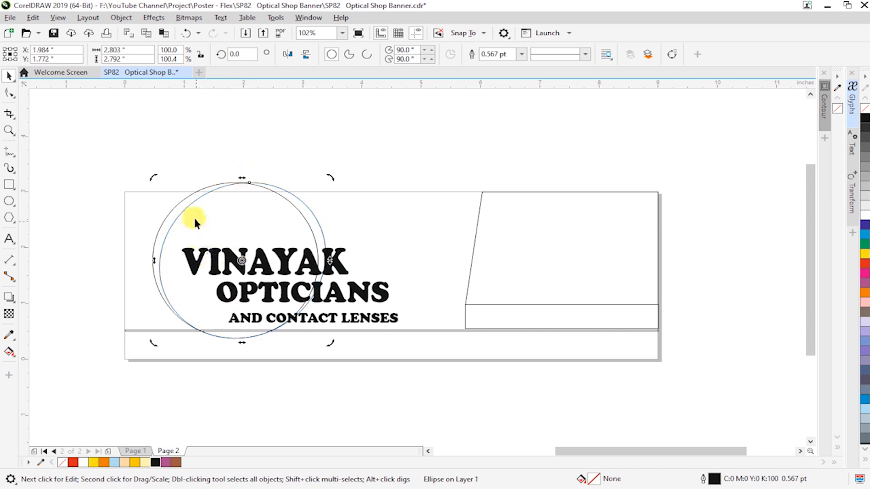
shift+click(181, 199)
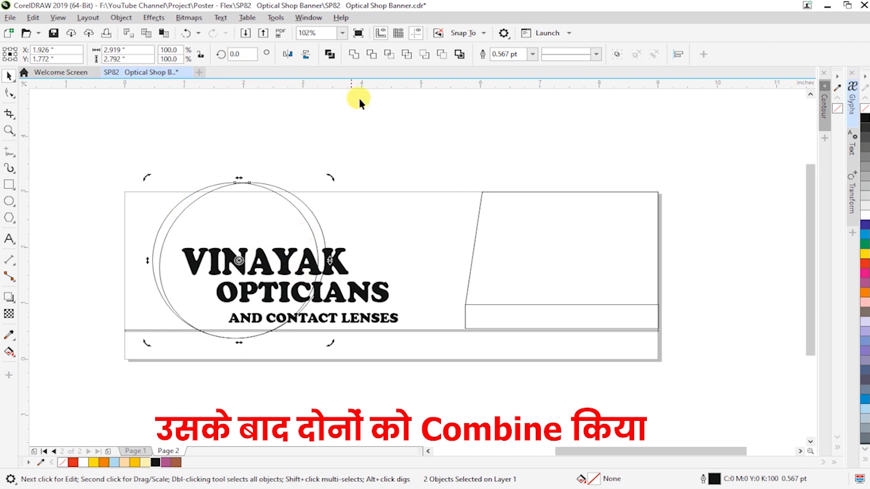
click(329, 55)
click(67, 168)
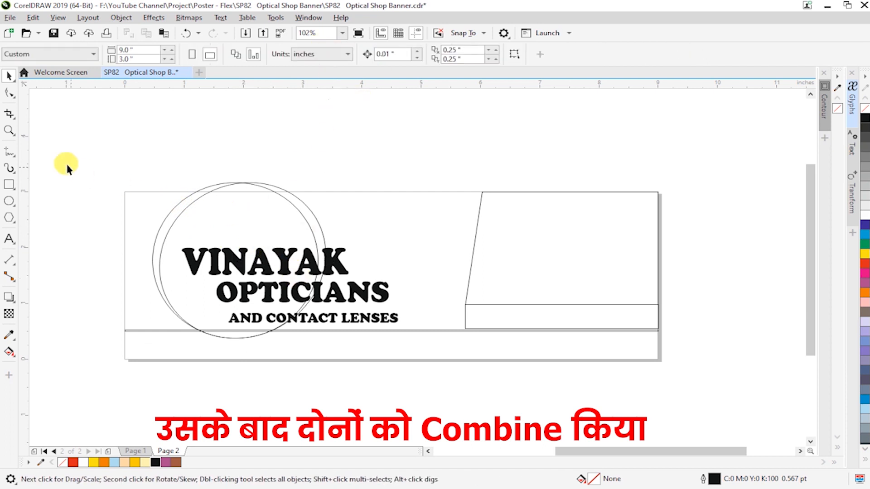
click(9, 184)
drag(220, 162, 395, 390)
key(ctrl+z)
key(space)
- Draw a rectangle about 4.5 in wide and 0.42 in high across the top of the combined circles and trim them with it
key(F6)
drag(130, 178, 397, 202)
key(space)
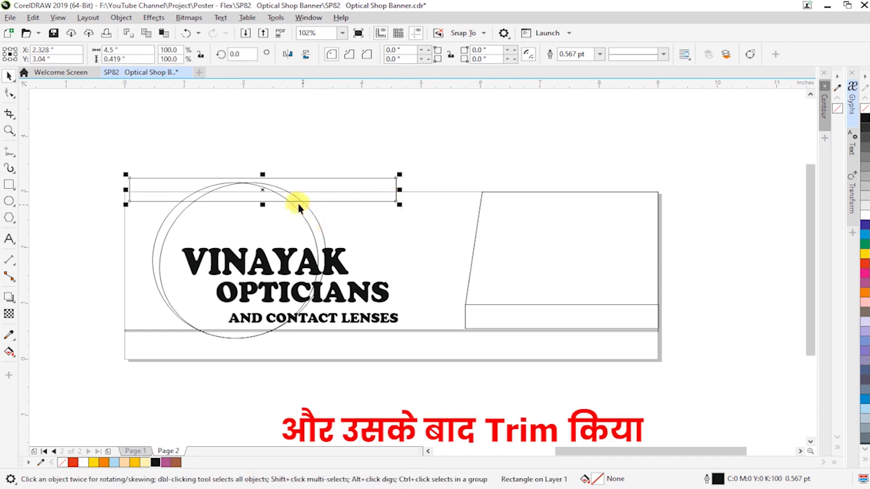
shift+click(273, 189)
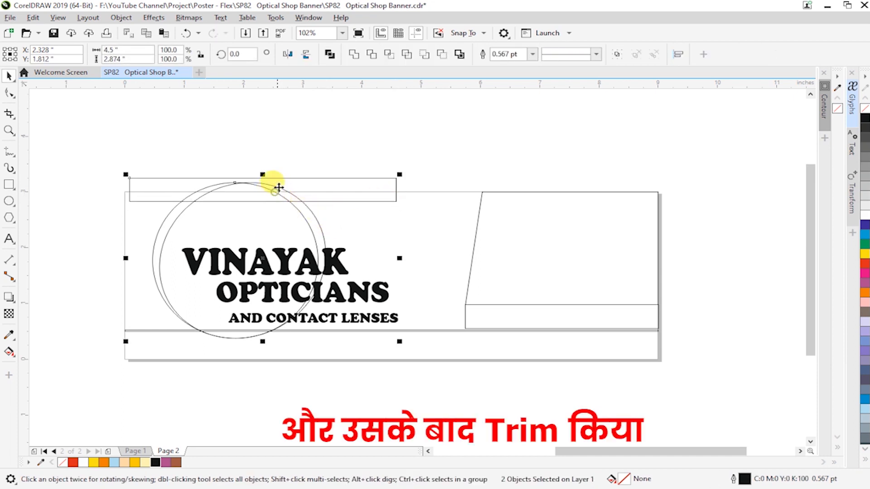
click(372, 55)
click(334, 123)
- Move the trimming rectangle down over the bottom of the combined circles and trim off their lower end
click(231, 202)
drag(259, 188, 275, 345)
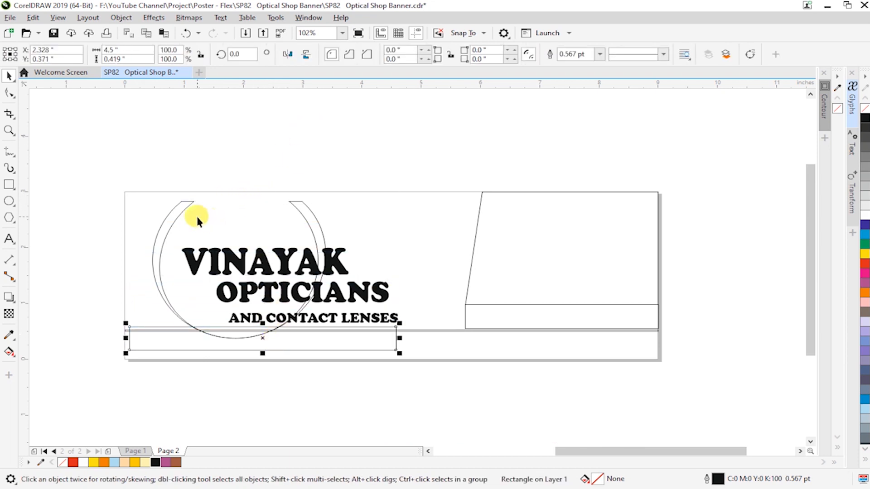
shift+click(182, 207)
click(366, 55)
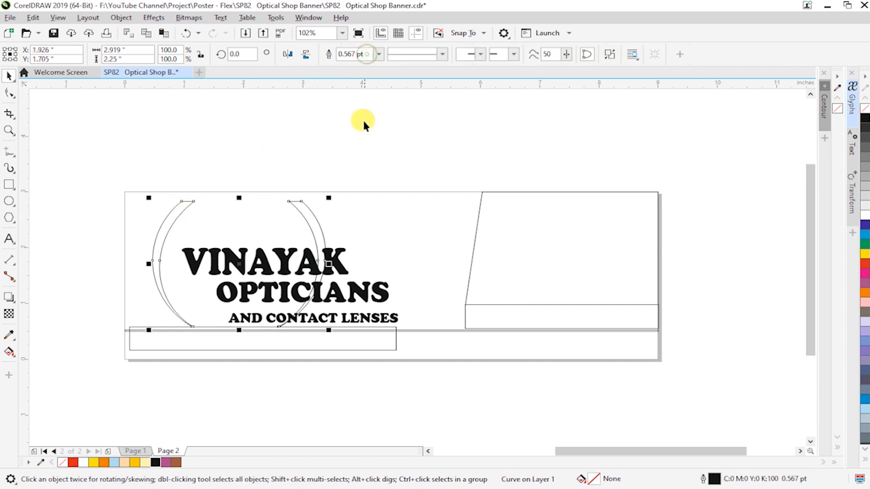
click(363, 121)
- Delete the right-hand crescent of the trimmed curve and the leftover trimming rectangle
click(293, 209)
key(F10)
drag(377, 363, 382, 363)
key(Delete)
click(322, 349)
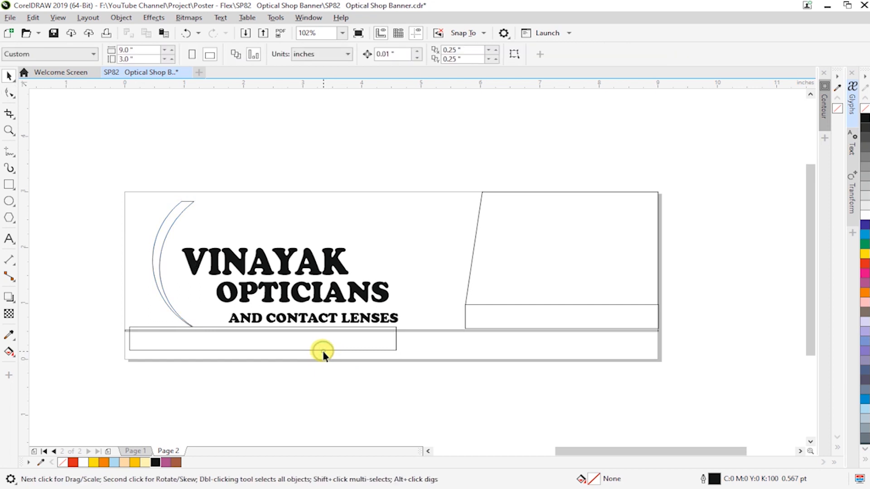
key(Delete)
- Duplicate the left crescent and skew the copy horizontally so the upper ends spread apart while the lower tips meet
key(z)
drag(88, 167, 480, 379)
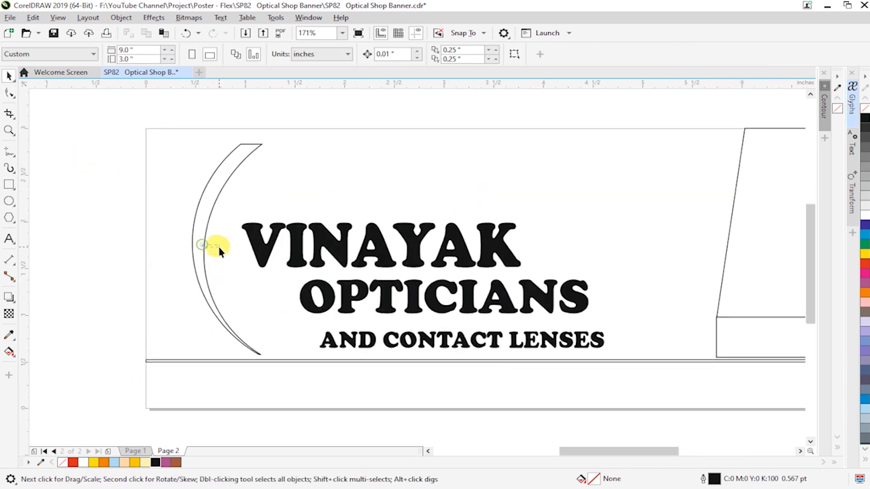
drag(205, 246, 230, 247)
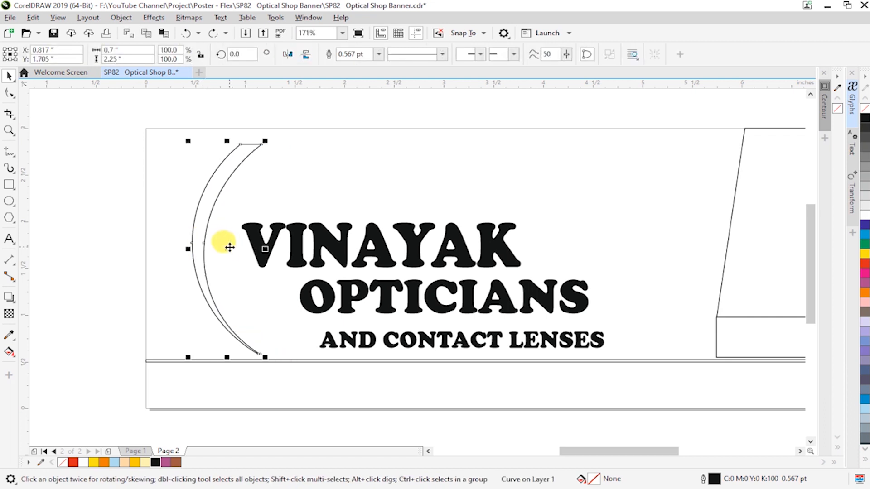
click(164, 35)
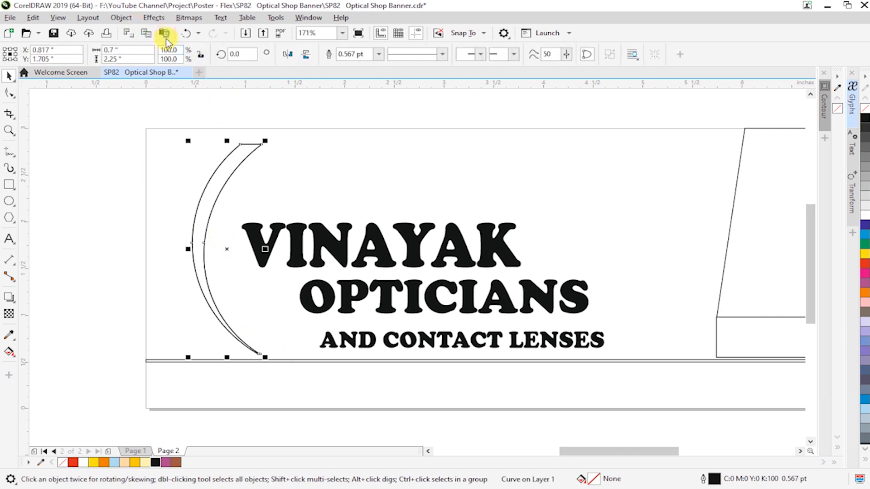
click(209, 222)
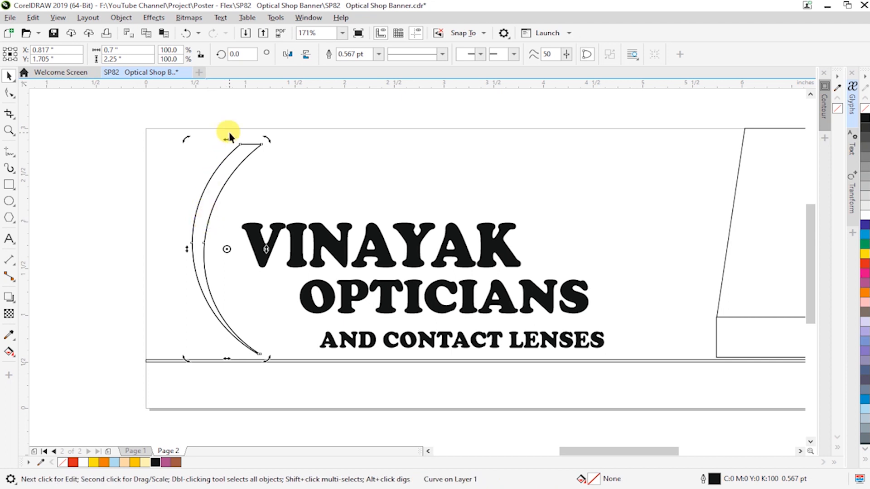
drag(225, 139, 554, 331)
click(283, 160)
- Move VINAYAK and OPTICIANS slightly left, closer to the two crescents
scroll(335, 233, down, 2)
key(F2)
click(308, 273)
drag(308, 272, 294, 261)
click(453, 216)
click(384, 317)
drag(376, 313, 371, 313)
- Stretch the AND CONTACT LENSES line to about 0.21 in tall and widen it slightly to the right
click(372, 347)
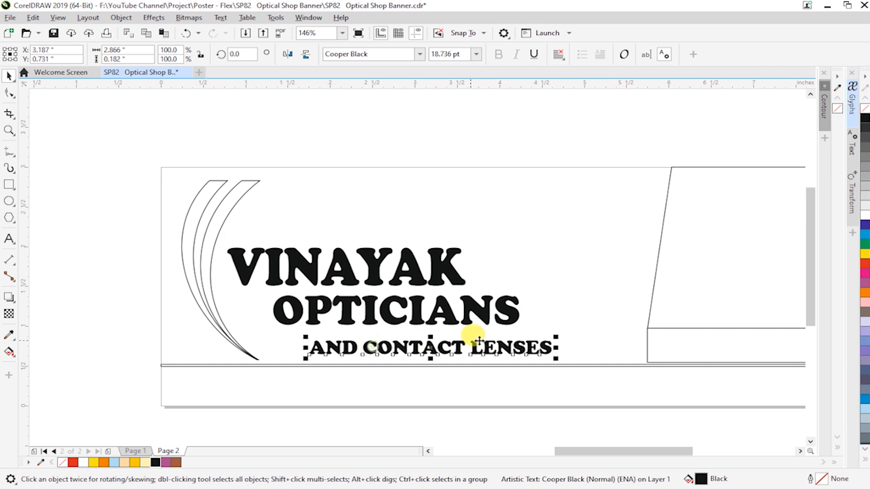
drag(433, 338, 435, 333)
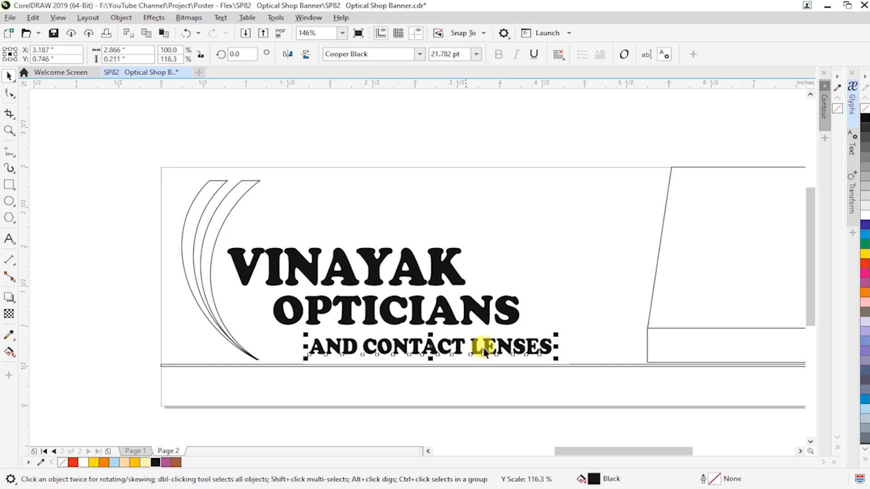
drag(556, 346, 573, 347)
click(572, 287)
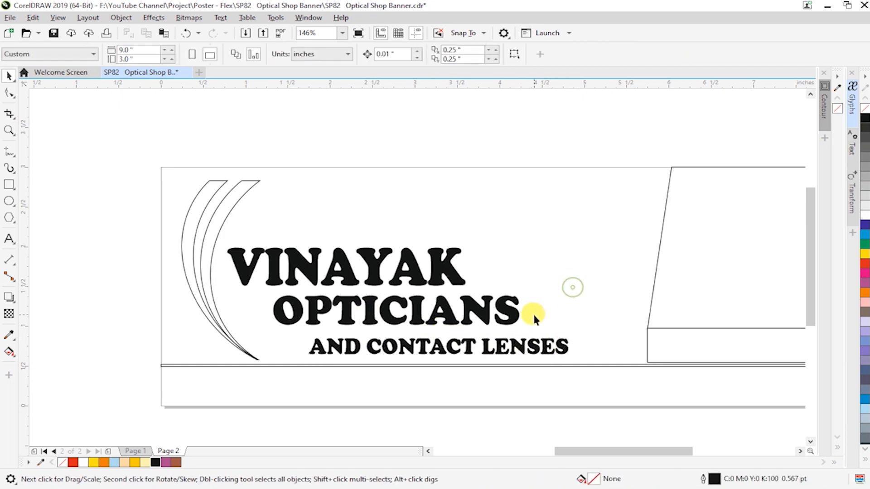
- Move the green eye logo onto the banner above VINAYAK and align it horizontally centred with that word
scroll(351, 286, down, 4)
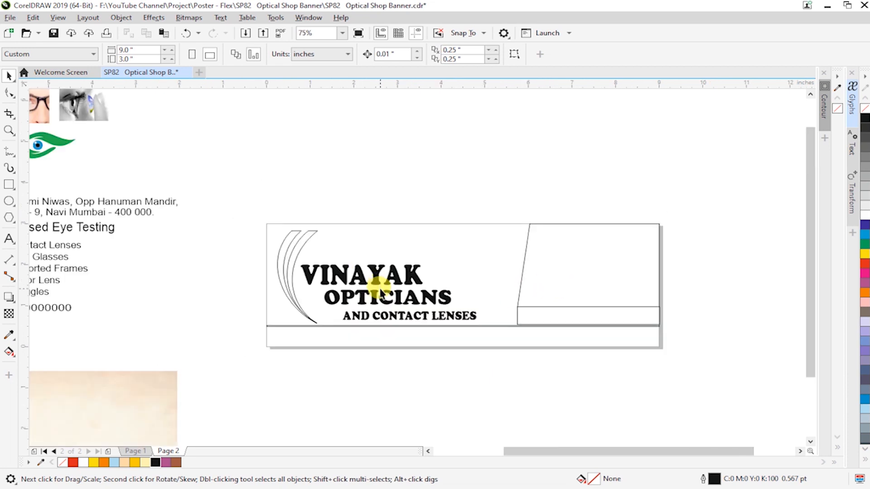
key(z)
drag(133, 167, 625, 332)
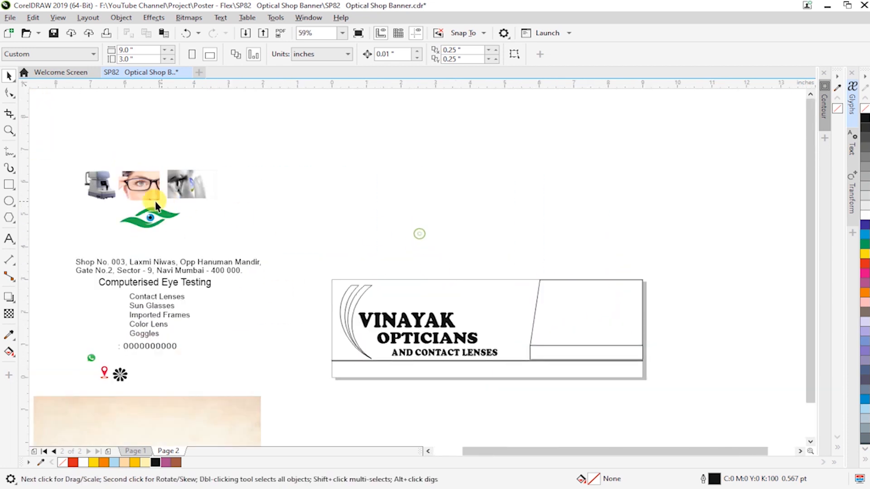
drag(165, 210, 419, 289)
key(F2)
drag(308, 252, 463, 321)
drag(460, 252, 487, 260)
shift+click(455, 339)
key(c)
click(597, 275)
- Move the three eye-care photos to the banner's upper edge, then spread the glasses and contact-lens photos apart
scroll(571, 311, down, 4)
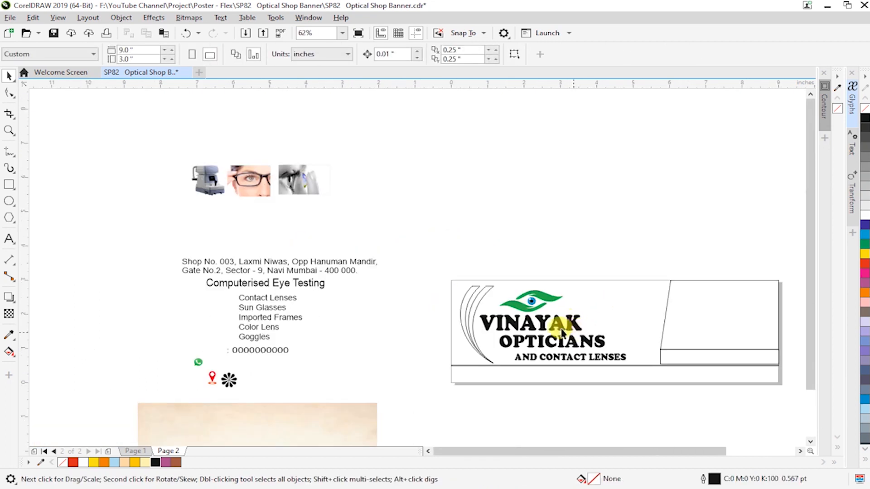
key(F2)
drag(167, 141, 822, 398)
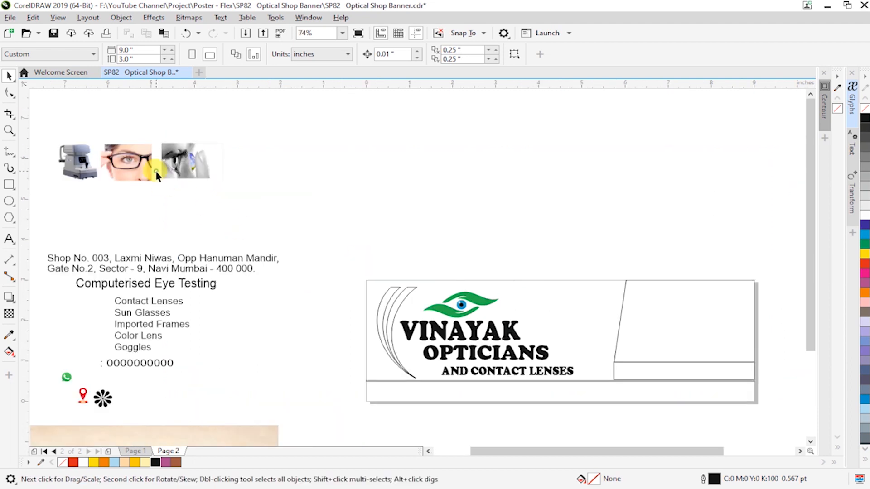
click(189, 164)
shift+click(138, 165)
shift+click(83, 161)
drag(82, 160, 530, 281)
key(F2)
drag(412, 233, 709, 398)
click(654, 330)
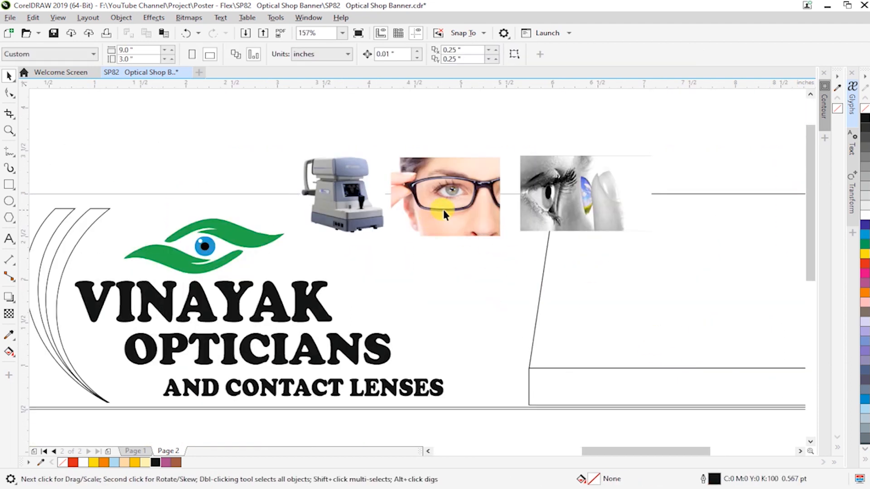
drag(474, 211, 470, 161)
drag(550, 200, 586, 171)
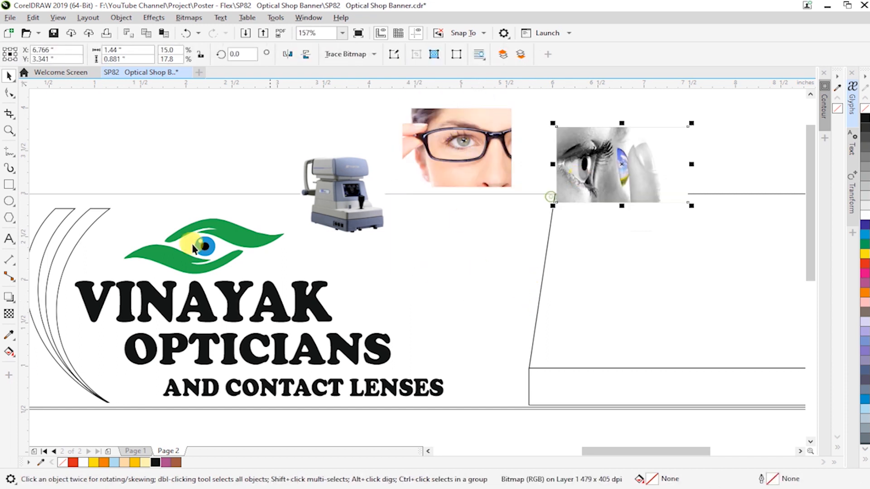
- Draw a rectangle about 1.05 by 0.7 in beside the slanted panel, round its corners to about 0.106 in, and set a 1 pt outline
click(9, 184)
drag(430, 230, 525, 289)
click(9, 93)
drag(430, 230, 429, 242)
key(space)
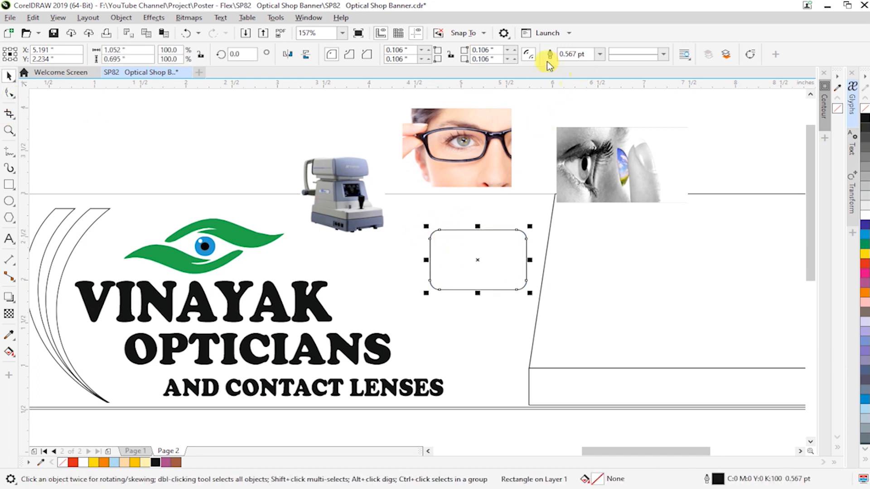
text(1)
key(Return)
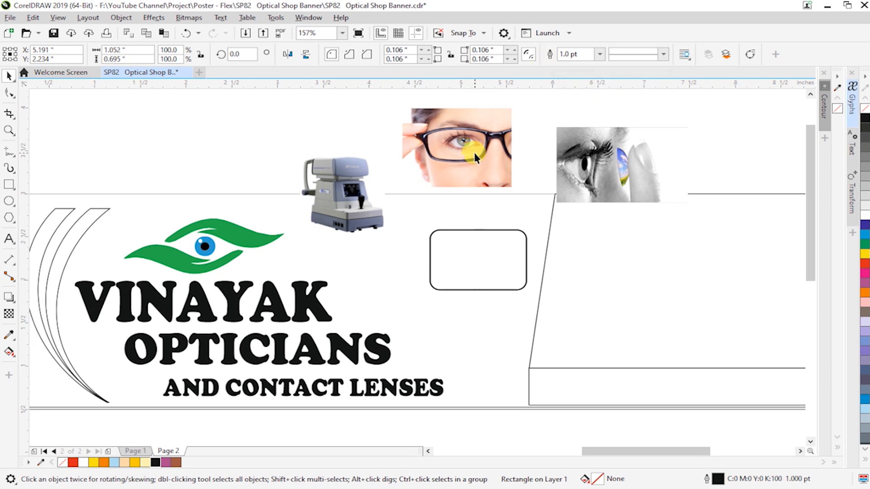
- PowerClip the glasses photo inside the rounded rectangle
click(474, 153)
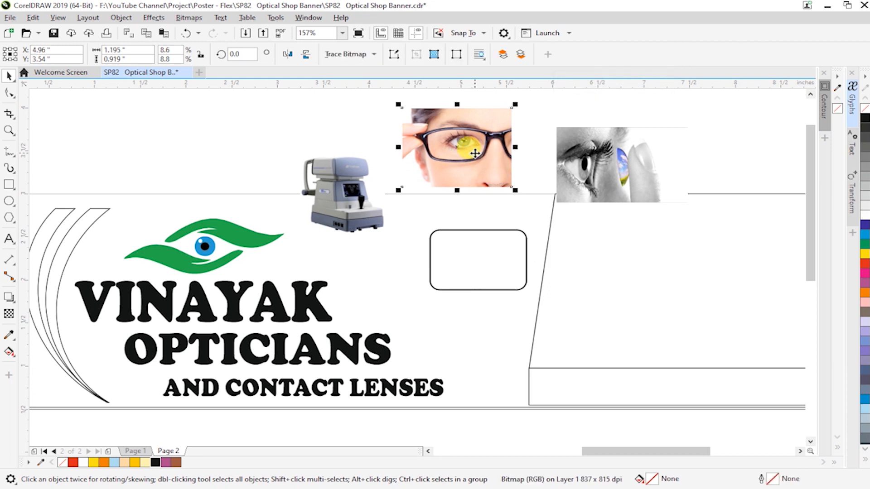
click(121, 19)
mouse_move(190, 59)
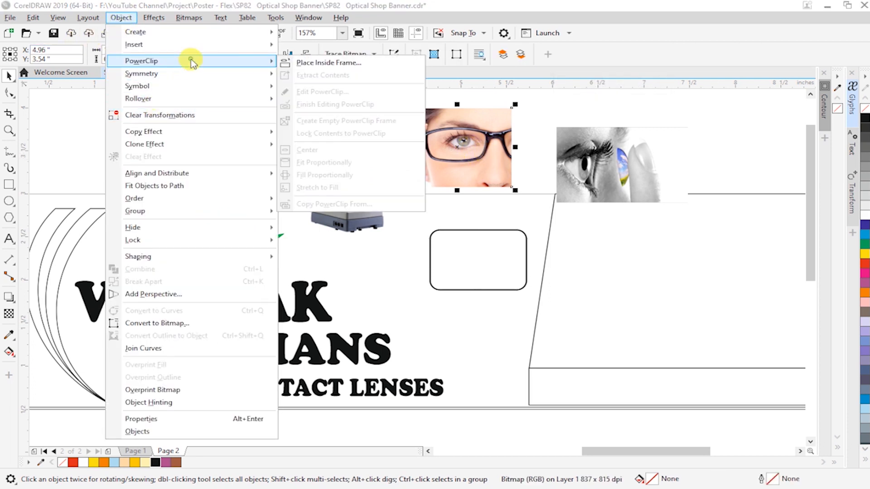
click(337, 64)
click(462, 230)
click(480, 330)
- Edit the frame's contents to scale the glasses photo down to about 1.07 by 0.82 in, and finish editing
click(494, 277)
double_click(493, 276)
click(503, 282)
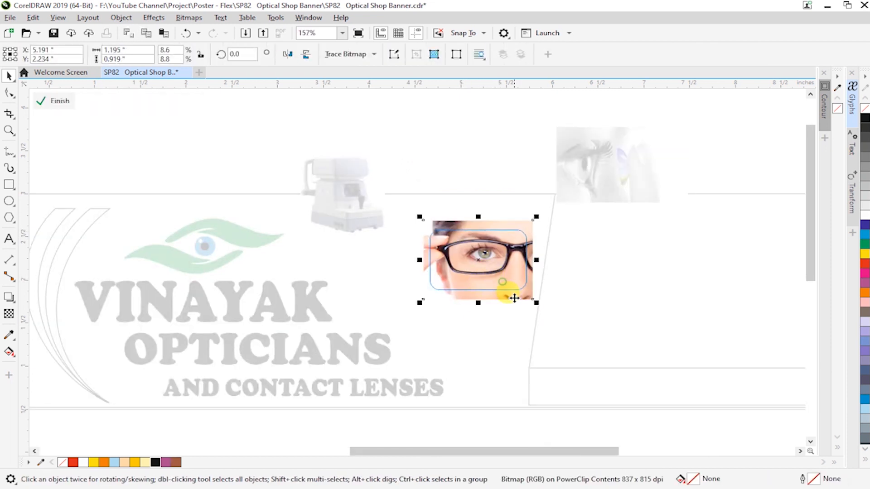
drag(535, 305, 530, 306)
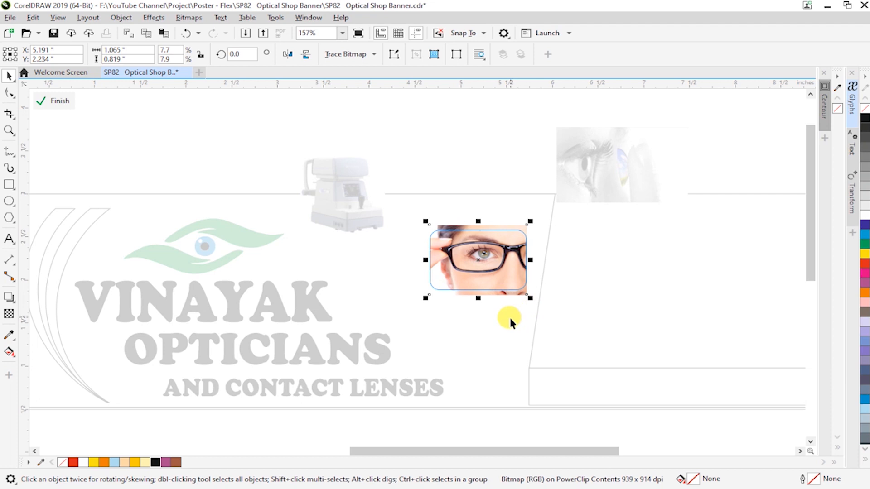
drag(479, 223, 479, 223)
ctrl+click(575, 257)
- Finish editing the glasses photo inside its rounded frame
click(494, 274)
double_click(492, 252)
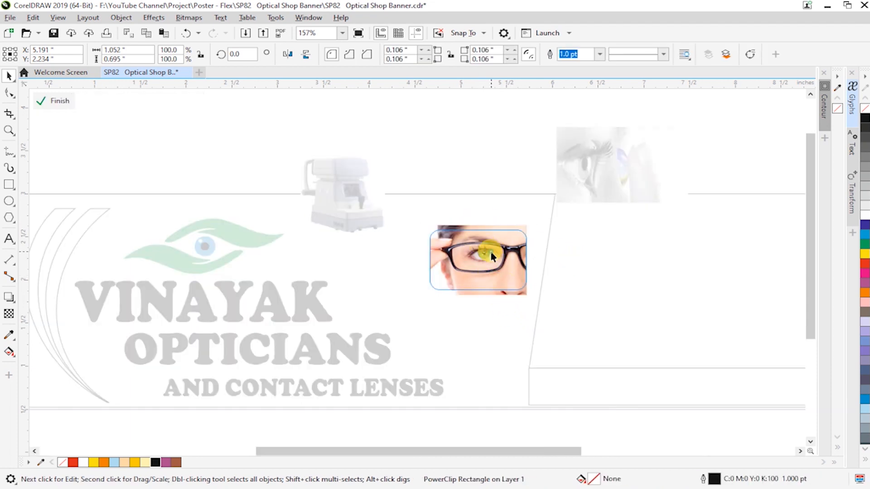
ctrl+click(504, 212)
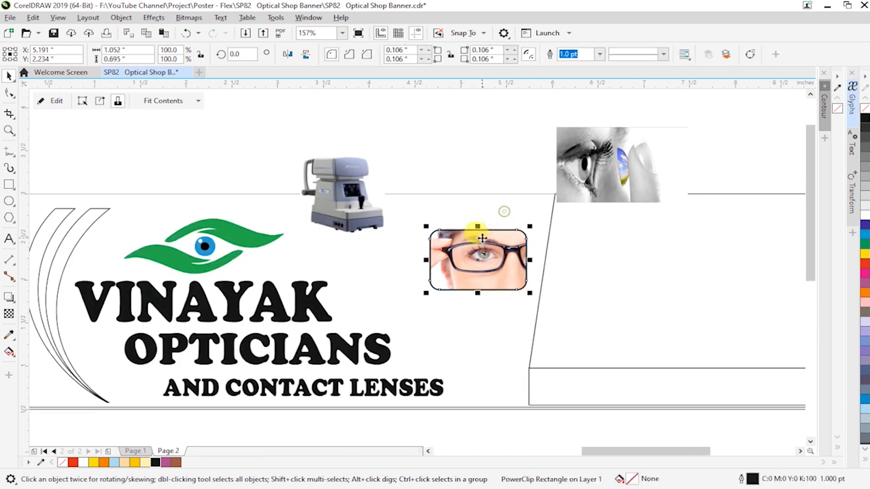
- Try stretching the glasses frame upward to a height of about 0.735 in, and undo the change
drag(479, 226, 478, 222)
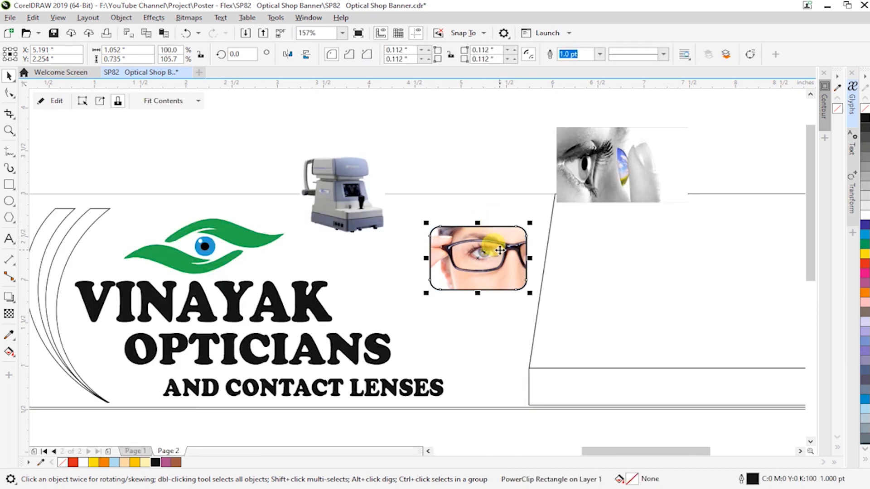
ctrl+click(500, 250)
ctrl+click(571, 299)
click(572, 301)
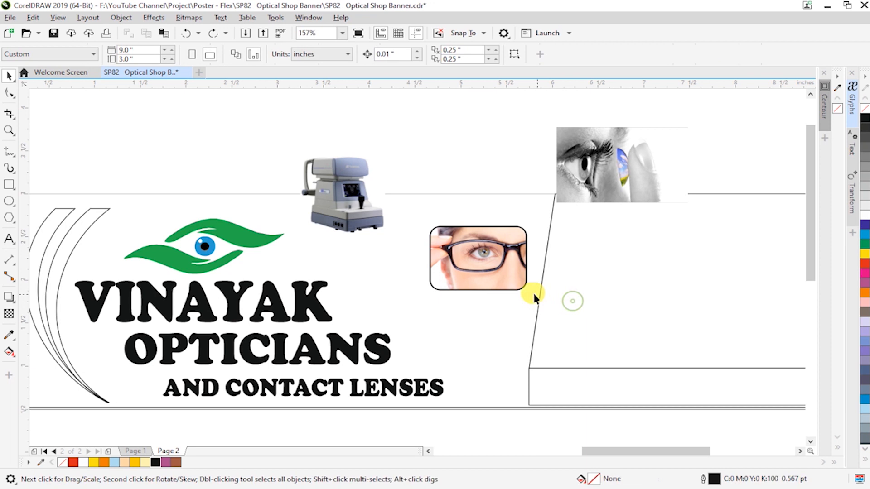
key(ctrl+z)
- Duplicate the framed glasses photo just below and slightly left of the original, and shift both frames a little to the right
drag(507, 277, 478, 331)
right_click(499, 331)
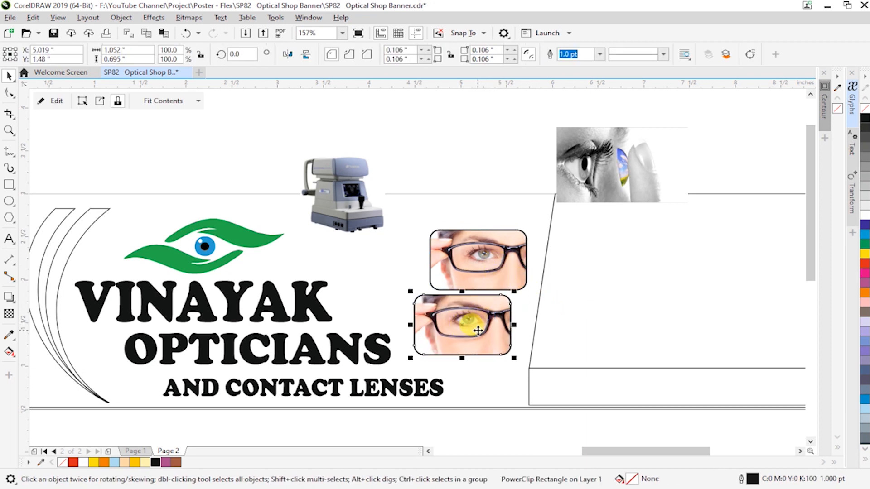
shift+click(493, 261)
drag(491, 260, 496, 261)
click(594, 293)
- Cut the contact-lens photo and paste it into the lower frame's contents, removing the glasses photo from that frame
drag(594, 201, 582, 353)
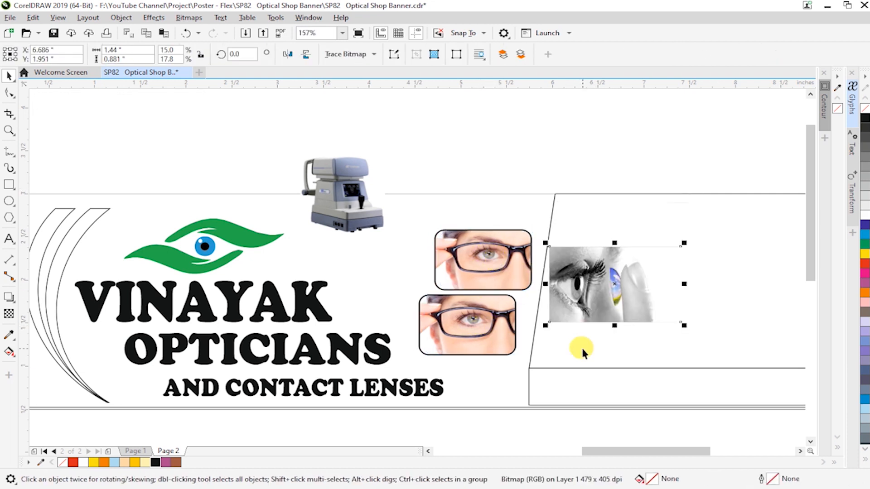
click(128, 33)
double_click(482, 334)
key(ctrl+v)
drag(617, 288, 482, 325)
key(Delete)
- Scale the contact-lens photo to about 1.2 by 0.73 in, position it within the lower frame, and finish editing
drag(538, 352, 463, 337)
drag(548, 373, 517, 350)
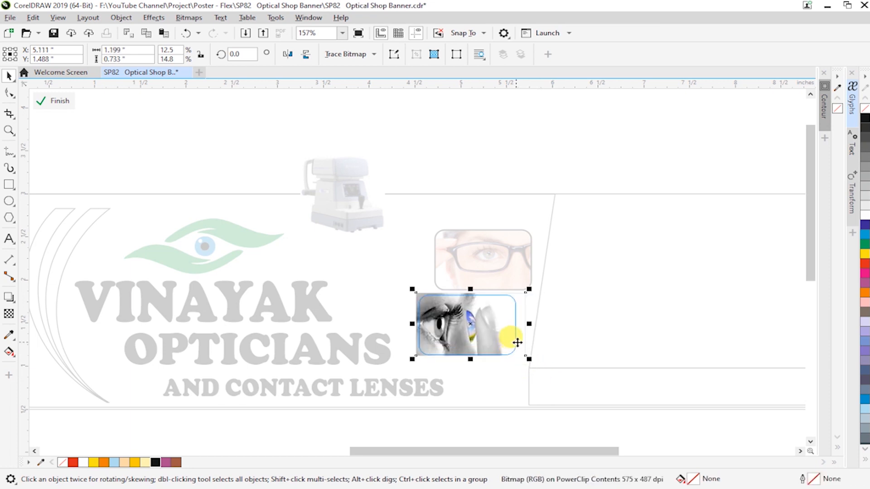
drag(465, 338, 468, 338)
ctrl+click(564, 344)
click(572, 339)
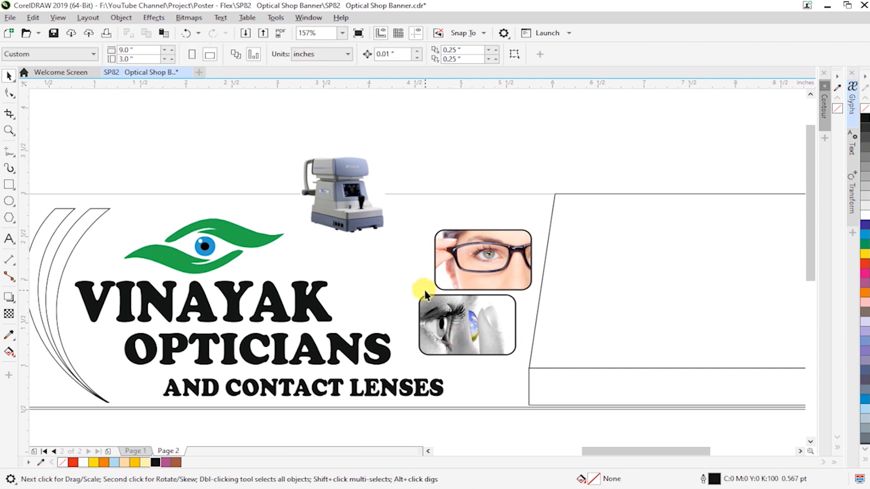
- Draw a circle about 0.96 in across to the left of the photo frames and give it a 1 pt outline
click(9, 201)
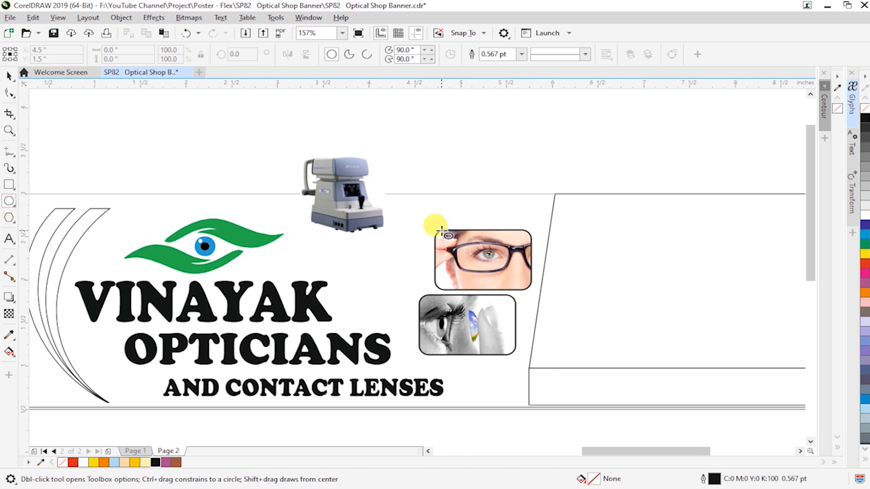
drag(330, 227, 394, 302)
key(space)
drag(371, 268, 382, 265)
drag(431, 316, 430, 310)
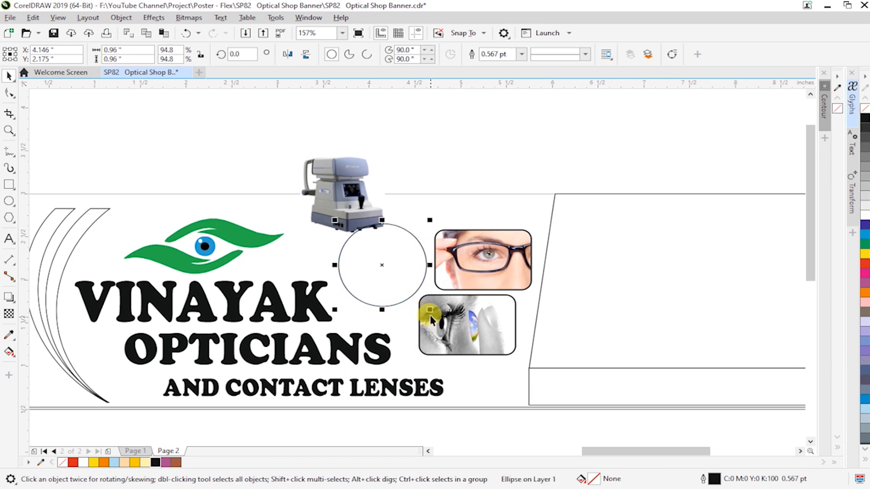
click(474, 54)
text(1)
key(Return)
- PowerClip the eye-testing machine image inside the circle
click(337, 174)
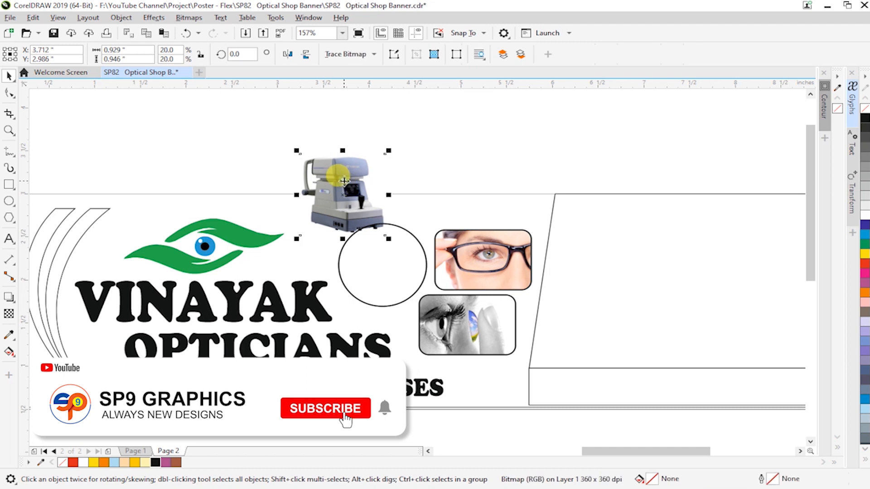
click(131, 19)
mouse_move(151, 63)
click(344, 61)
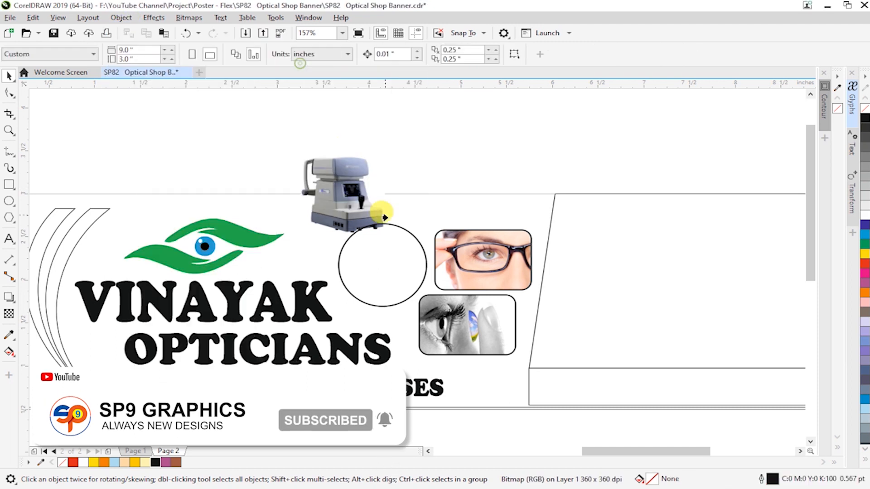
click(403, 228)
- Edit the circle's contents to center the eye-testing machine and scale it to about 0.69 by 0.70 in, then finish editing
double_click(412, 247)
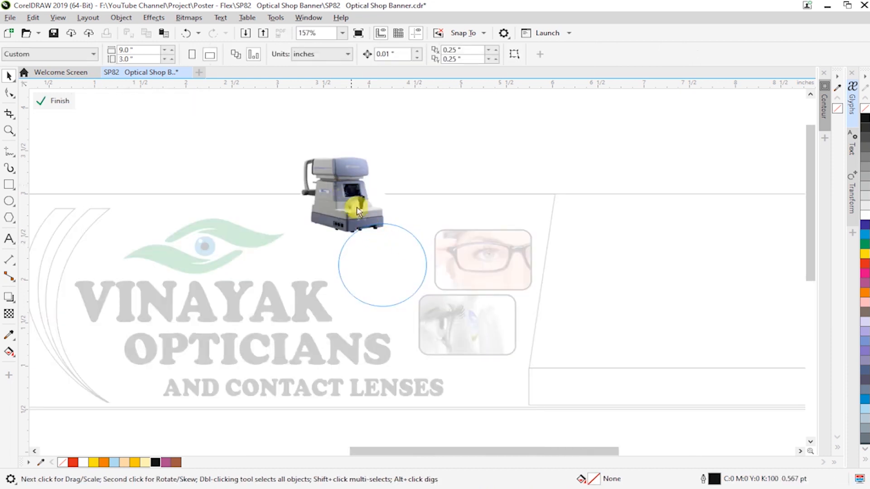
drag(354, 206, 391, 281)
drag(430, 316, 396, 283)
click(396, 285)
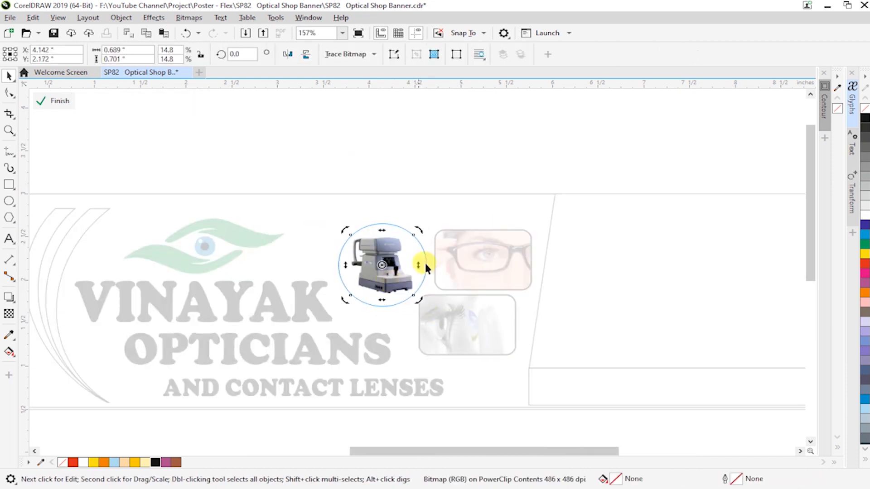
ctrl+click(477, 216)
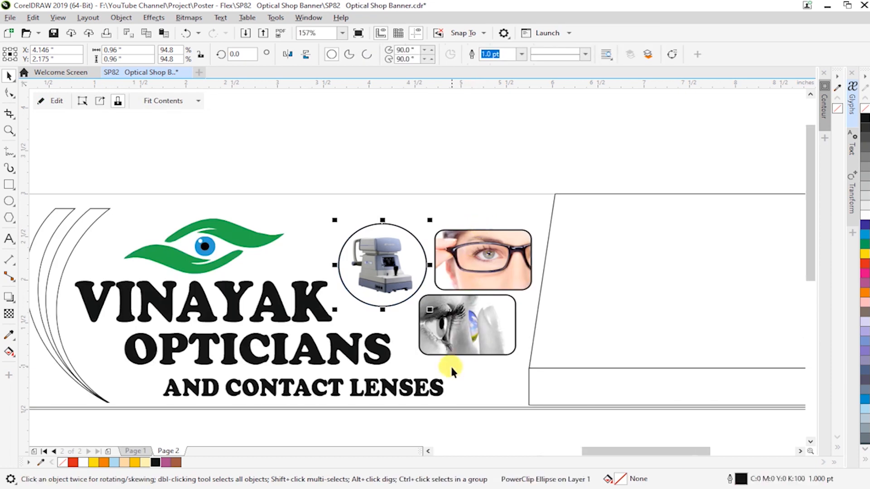
- Color the outlines of the circle and both rounded photo frames blue
shift+click(453, 285)
shift+click(474, 310)
right_click(865, 234)
click(678, 311)
- Set the outline width of all three photo frames to 1.5 pt
click(467, 330)
shift+click(402, 289)
shift+click(489, 256)
text(1.5)
key(Return)
click(623, 297)
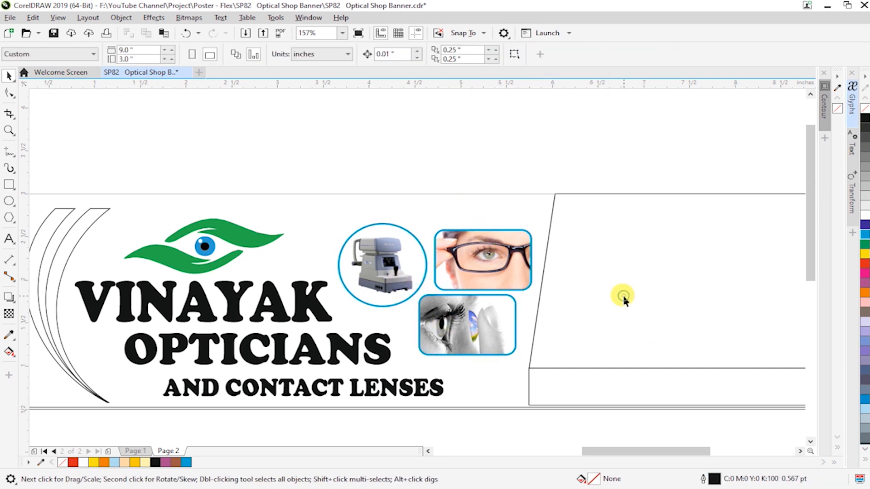
- Apply the blue fountain fill preset to both crescents, adjust the fill's angle, and remove their outlines
scroll(624, 296, down, 2)
key(F2)
drag(254, 222, 756, 368)
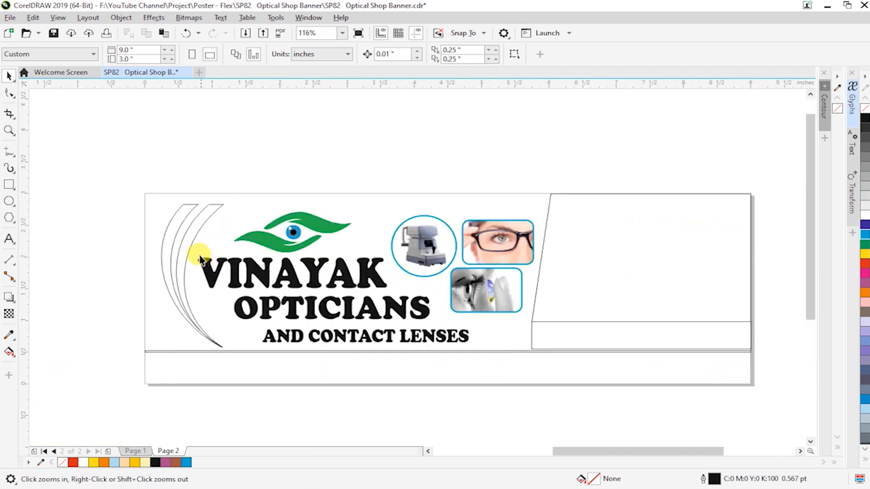
key(space)
click(174, 241)
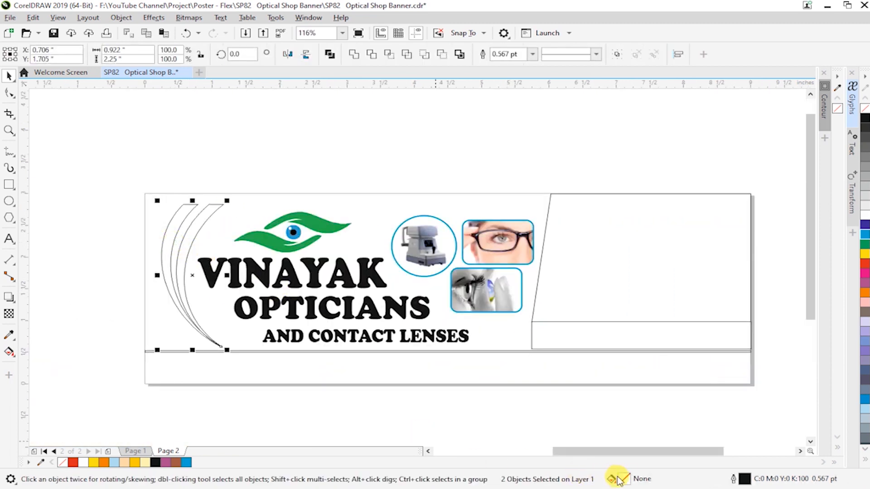
double_click(627, 479)
drag(400, 87, 657, 85)
click(565, 105)
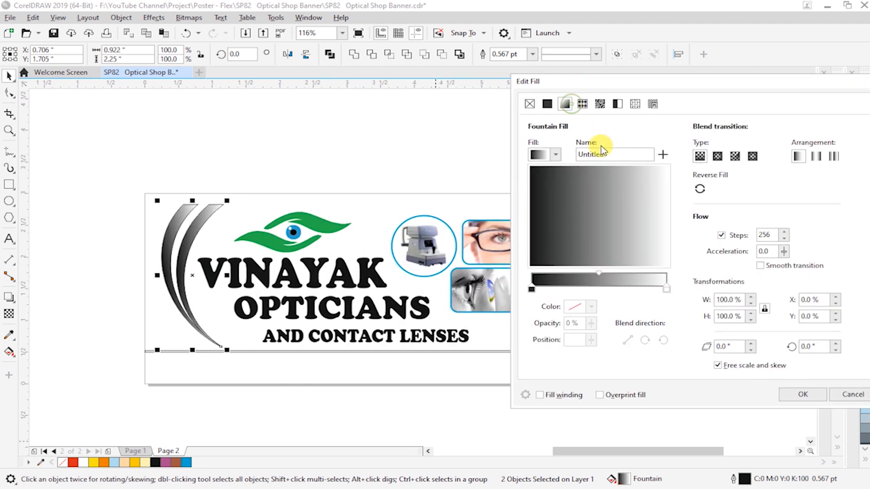
click(555, 155)
click(577, 234)
click(810, 346)
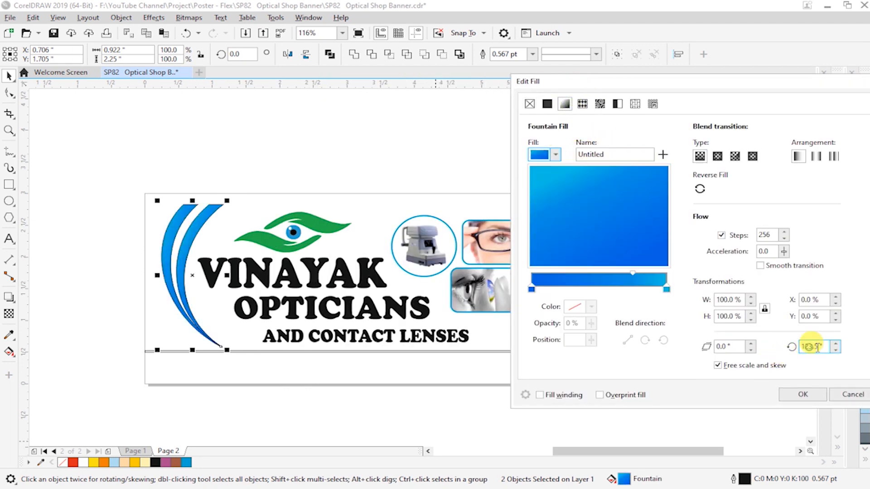
key(Return)
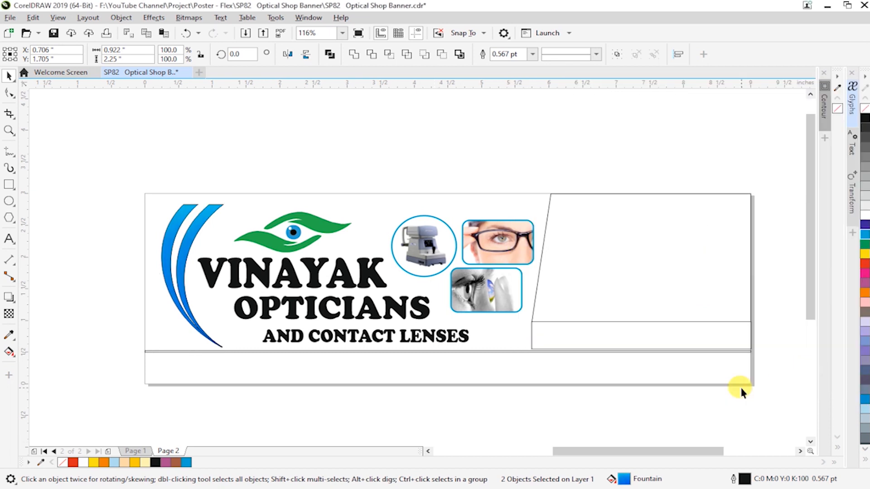
click(564, 147)
- Fill the VINAYAK and OPTICIANS heading lines with the Dark + Red fountain fill preset
click(292, 278)
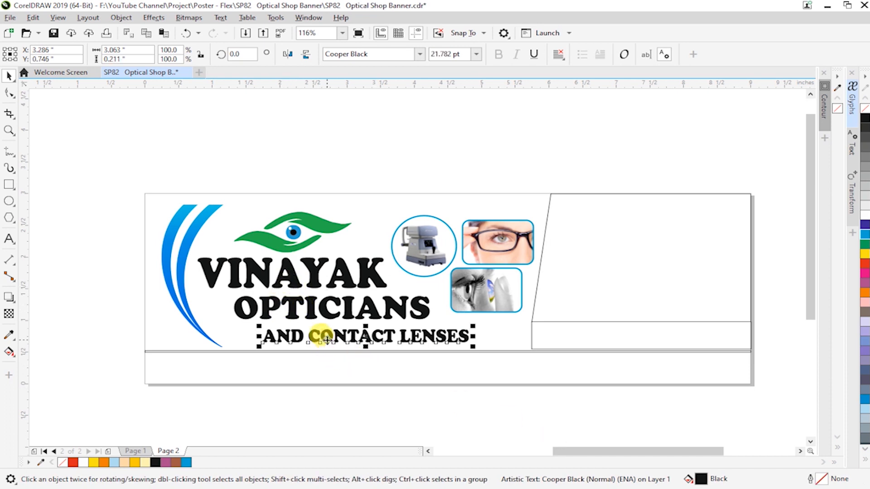
shift+click(294, 306)
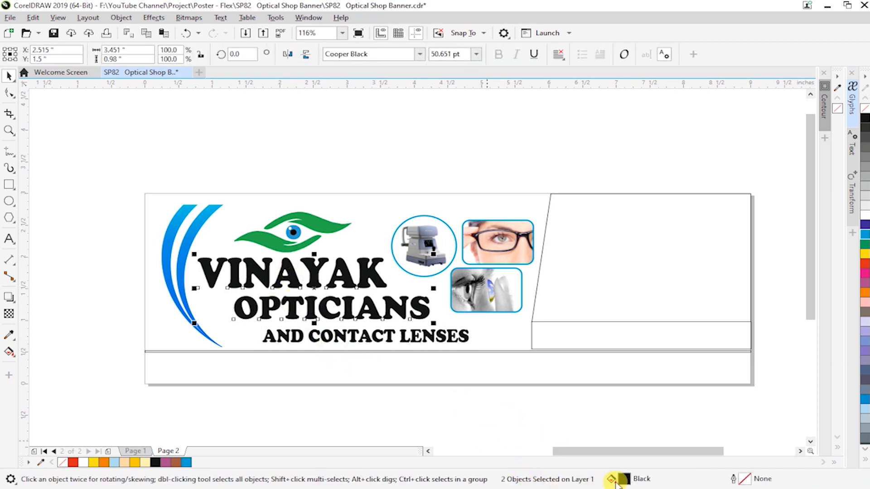
double_click(625, 479)
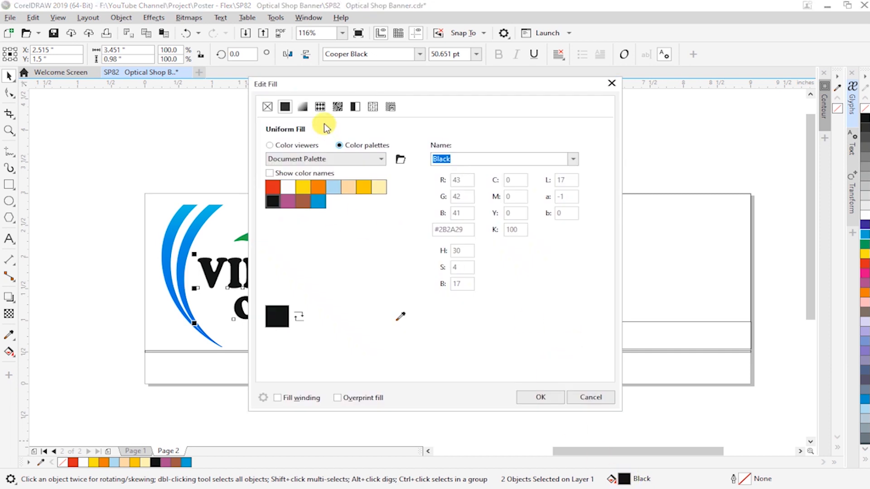
drag(332, 90, 490, 94)
click(460, 110)
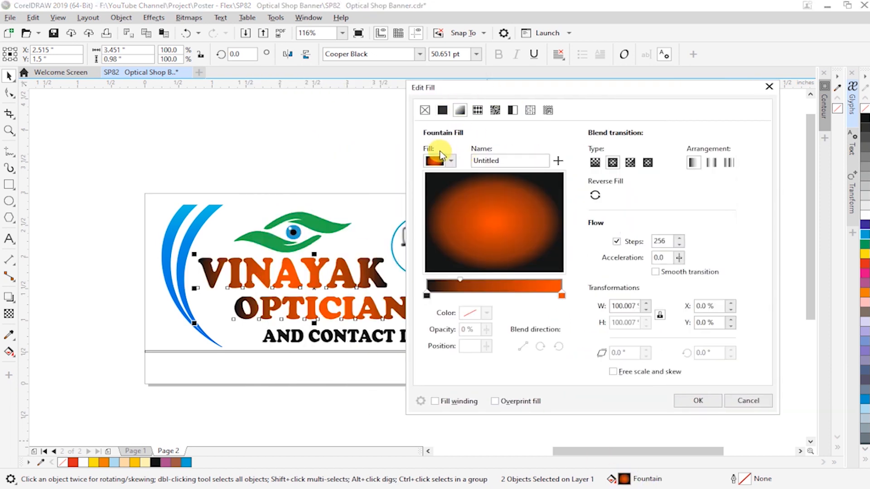
click(452, 161)
click(473, 264)
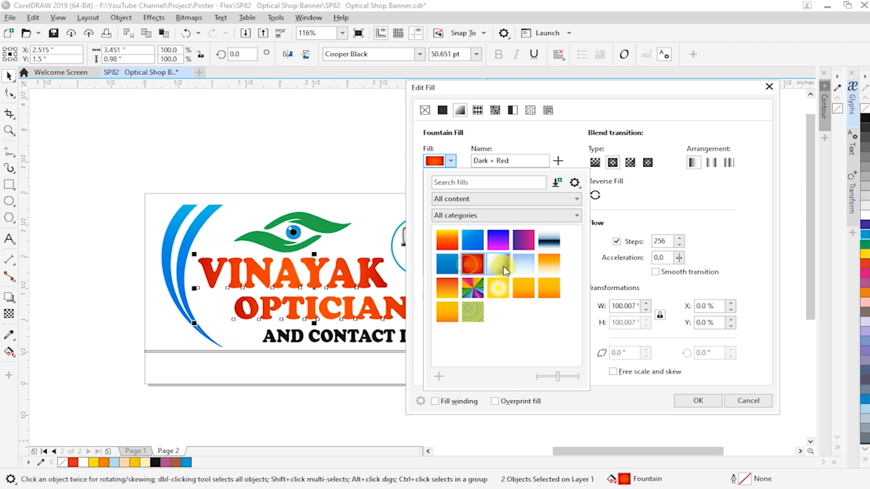
click(530, 148)
click(698, 401)
click(559, 379)
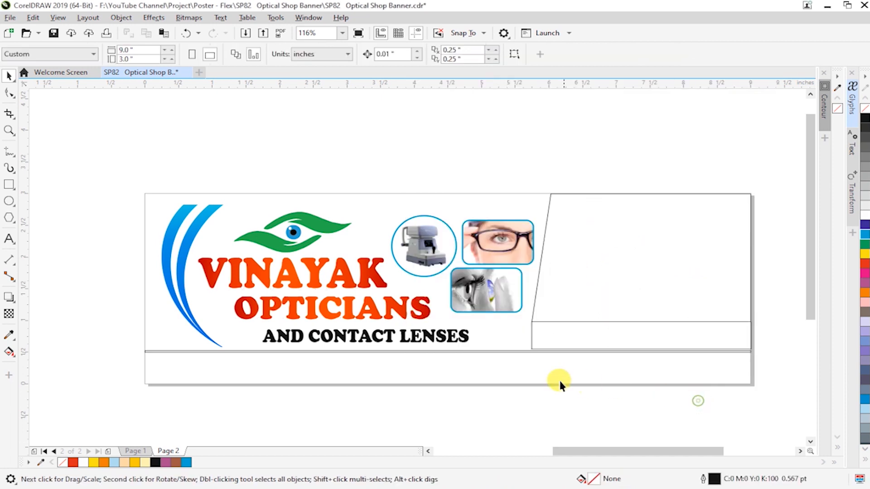
- Fill the AND CONTACT LENSES text with the blue fountain fill preset and adjust the fill's angle
click(395, 338)
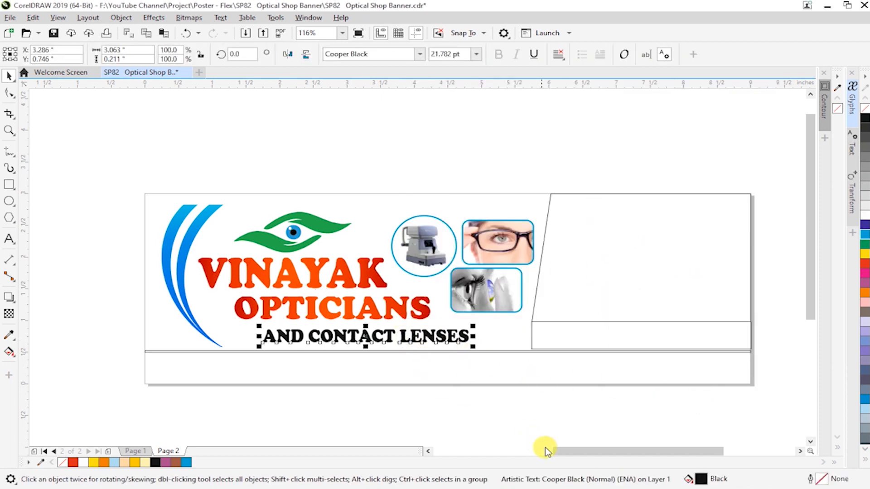
double_click(700, 479)
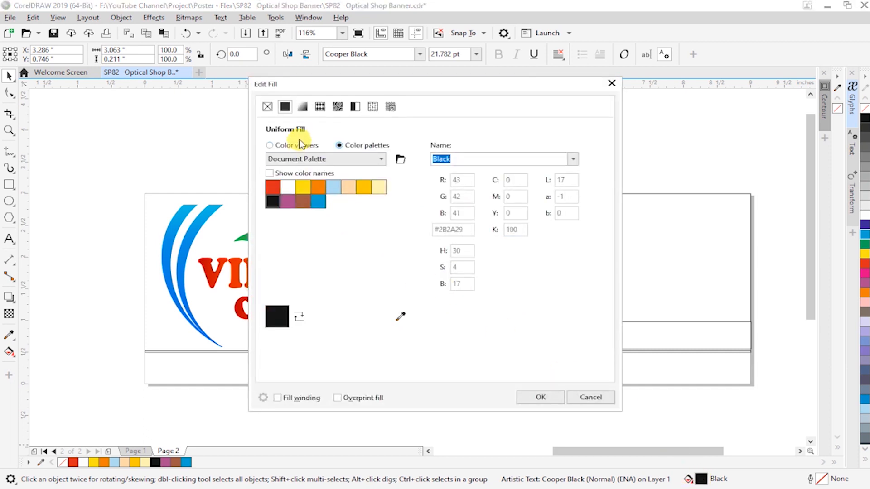
click(302, 107)
click(293, 158)
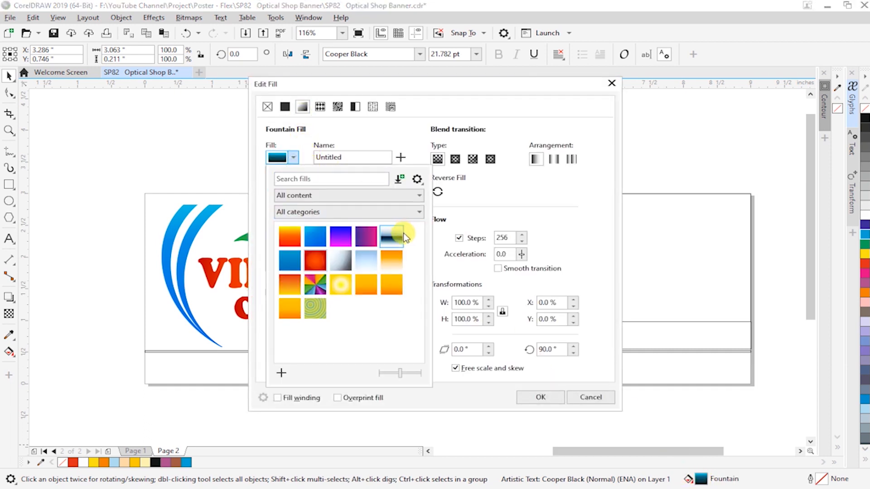
click(552, 348)
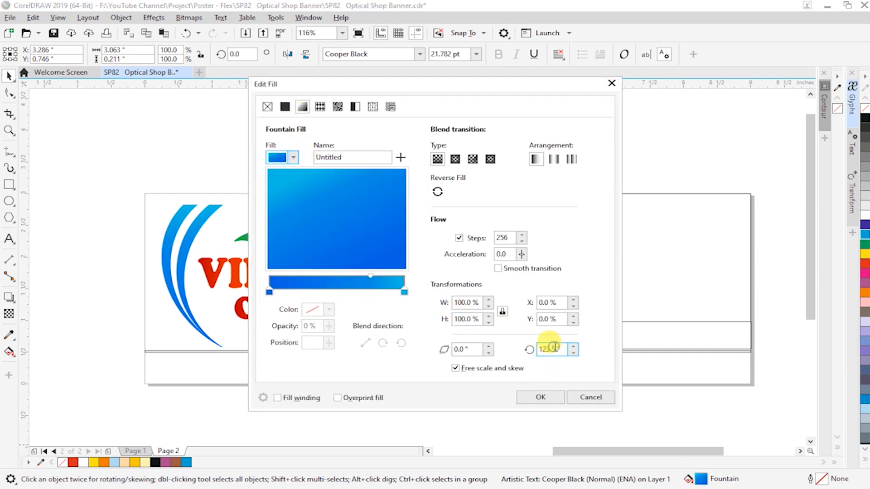
key(Return)
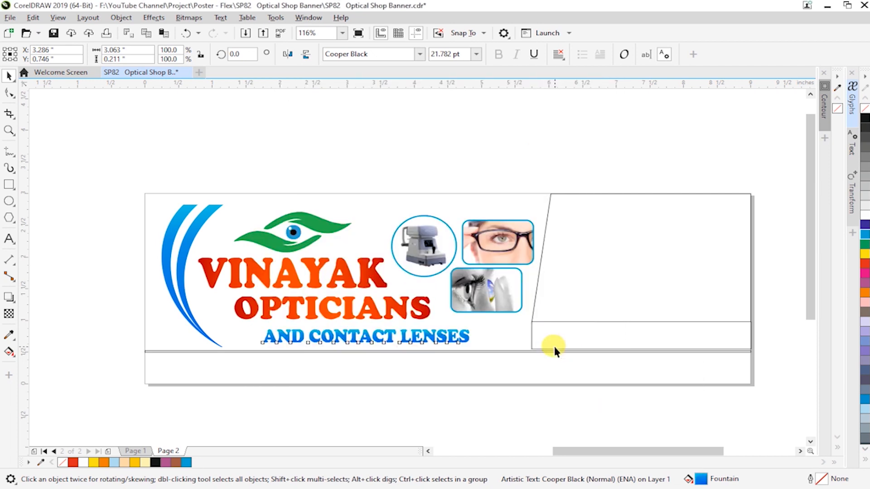
- Tighten the AND CONTACT LENSES line to about 2.88 in wide, and select the OPTICIANS line
click(458, 343)
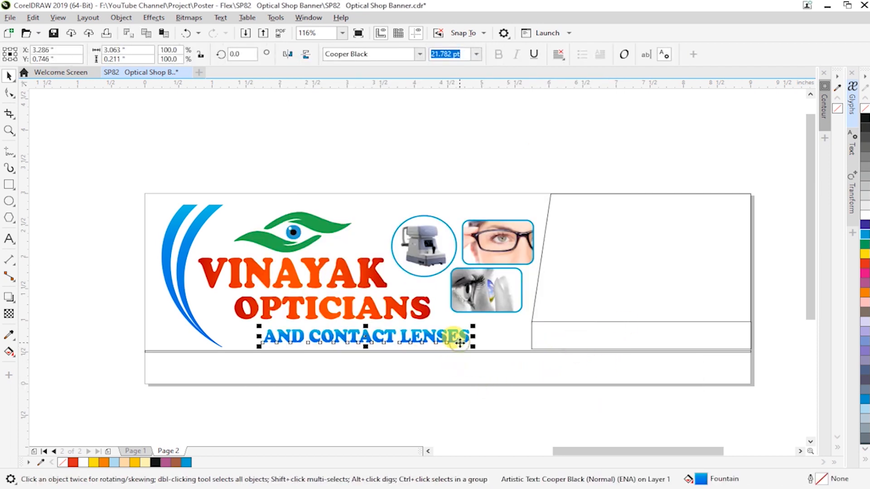
drag(476, 338, 460, 337)
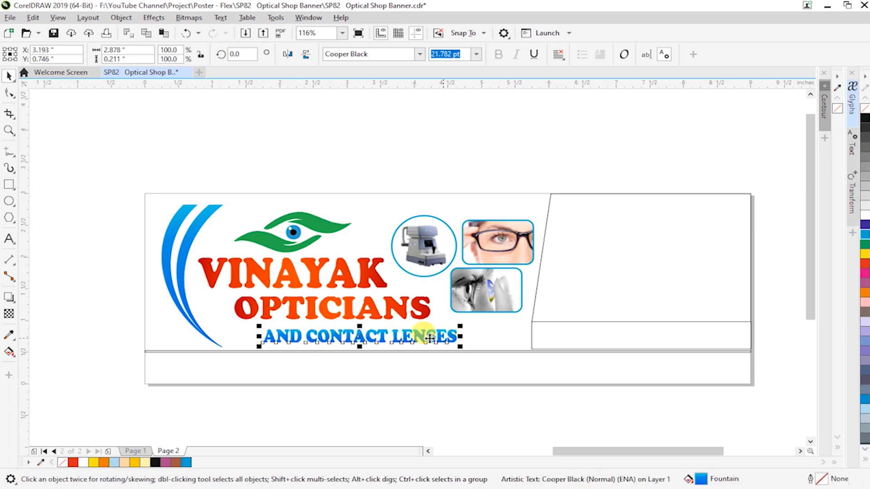
click(255, 309)
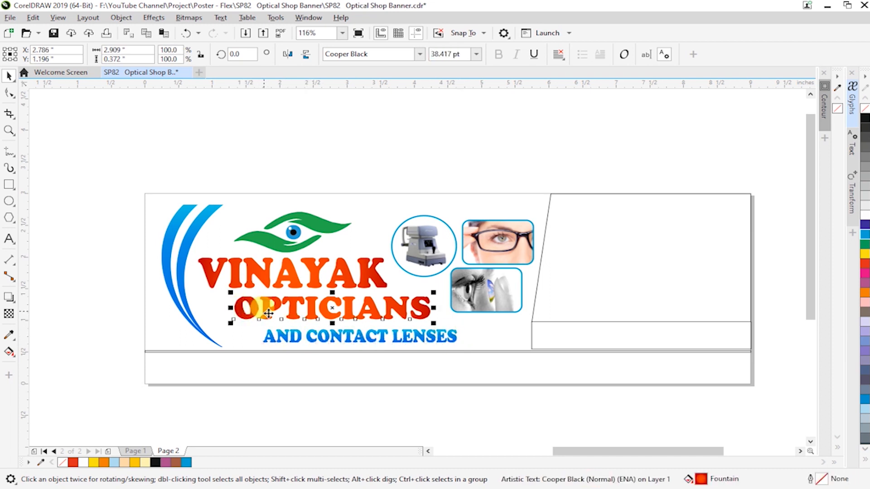
- Shift the slanted left edge of the upper-right panel inward so the panel is about 3.13 in wide
click(500, 328)
key(z)
drag(260, 214, 637, 366)
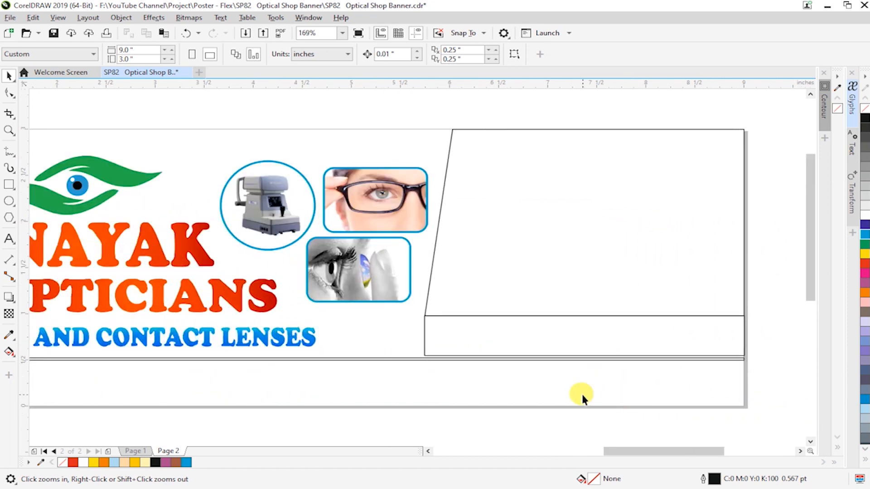
key(space)
click(422, 334)
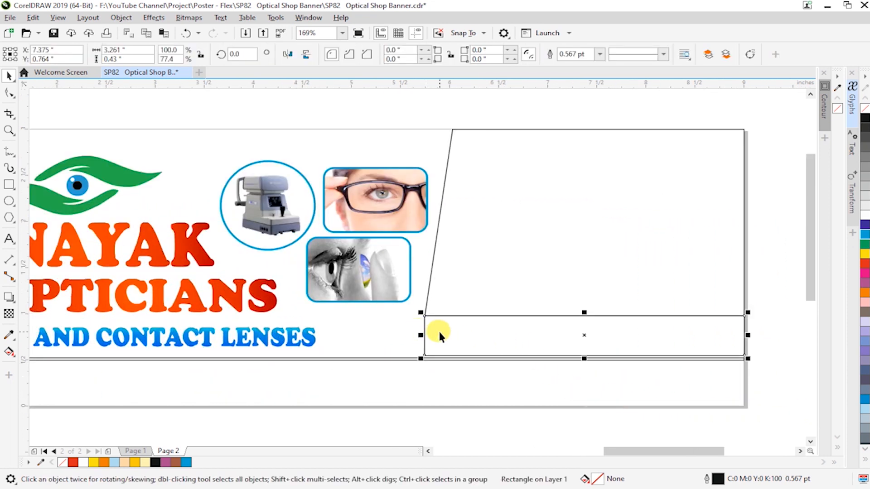
key(Escape)
key(F10)
click(431, 267)
drag(452, 131, 459, 132)
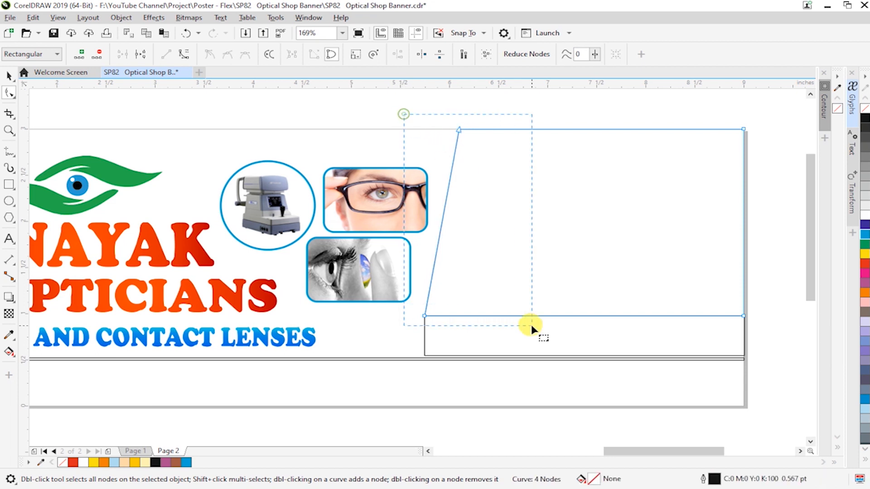
drag(427, 315, 437, 314)
key(space)
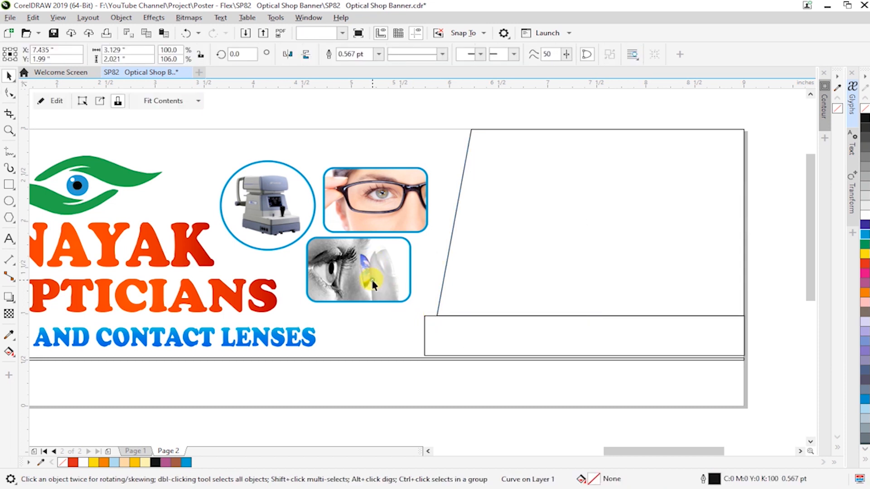
- Move the eyeglasses and contact lens photos slightly closer to the panel and lower the contact lens photo a little
click(372, 280)
shift+click(382, 198)
drag(382, 198, 392, 198)
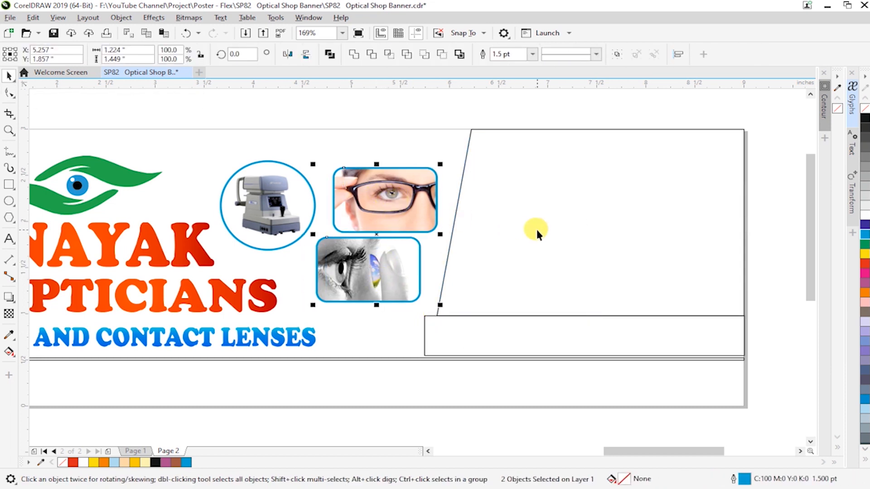
click(544, 257)
drag(387, 296, 389, 296)
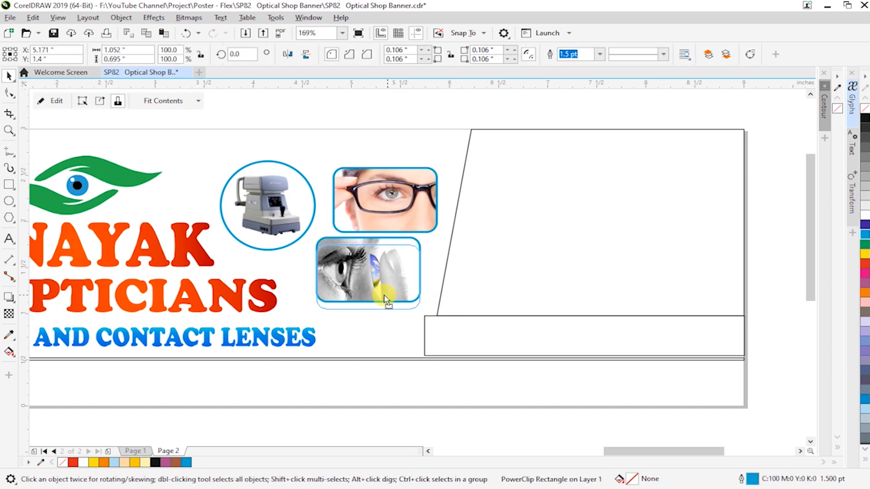
- Draw a rectangle about 1.07 × 0.19 in after AND CONTACT LENSES, align it vertically with the text, and convert it to curves
click(424, 334)
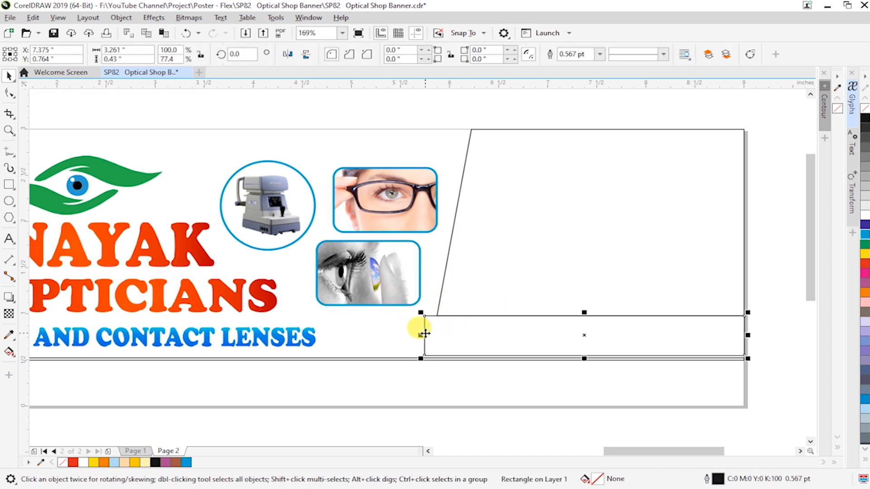
key(F10)
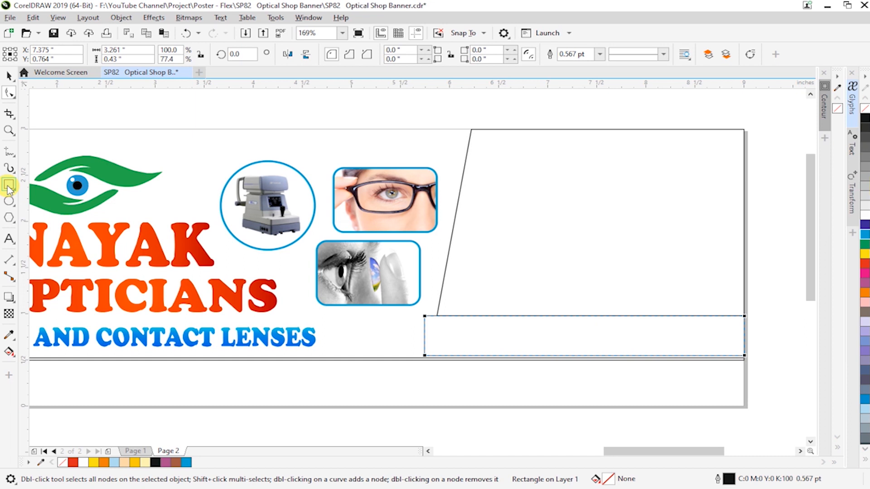
click(8, 185)
click(319, 326)
drag(321, 330, 425, 348)
key(space)
drag(369, 352, 376, 348)
shift+click(311, 334)
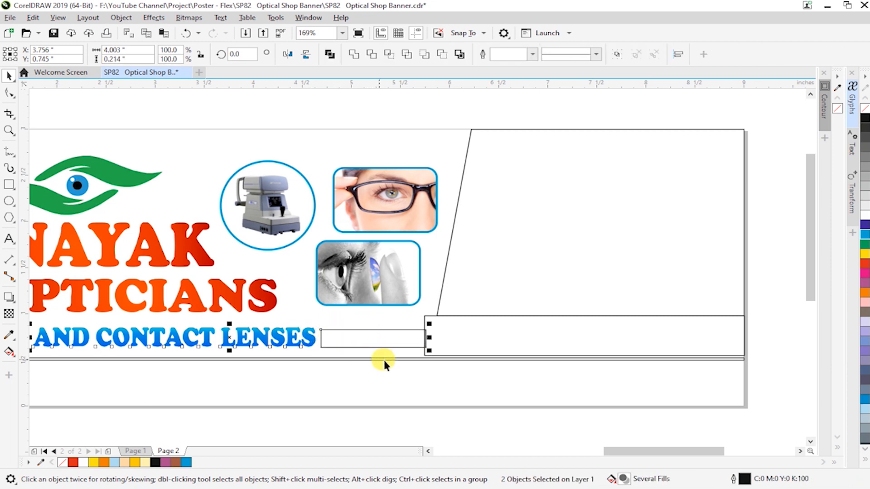
click(427, 373)
click(402, 326)
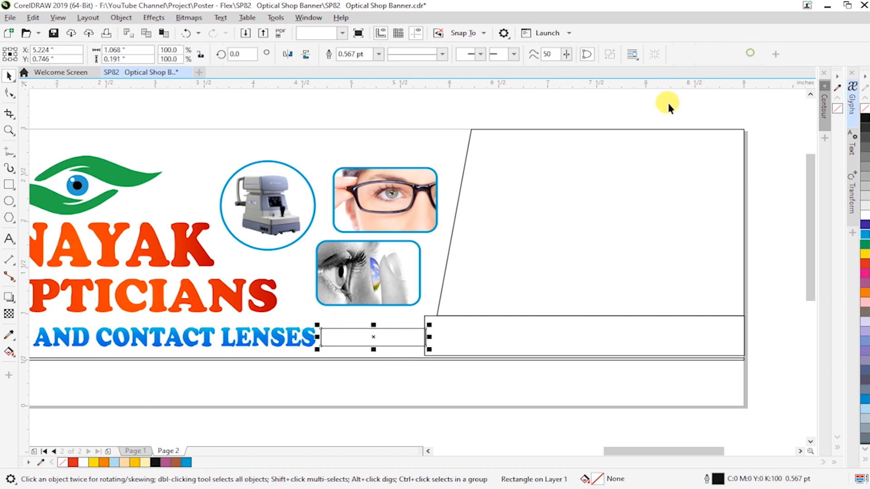
- Slant the right end of the small bar beside AND CONTACT LENSES by moving its upper corner inward
key(z)
drag(245, 281, 664, 402)
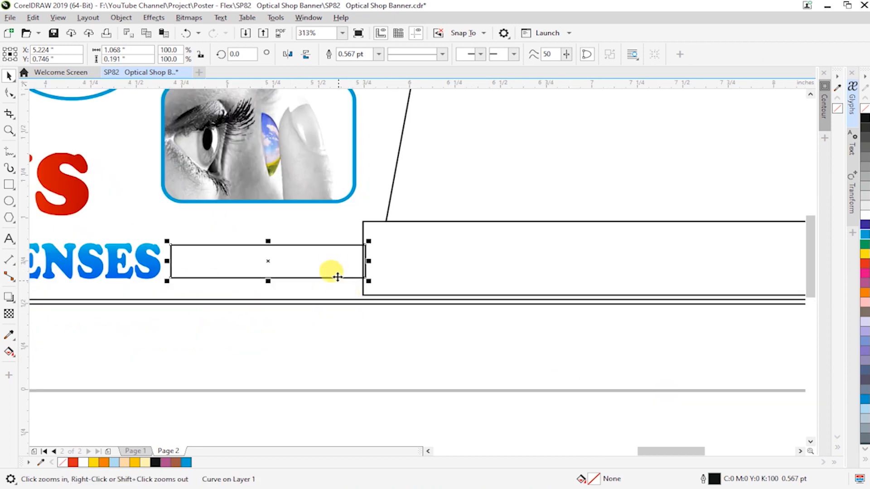
key(F10)
drag(364, 247, 356, 244)
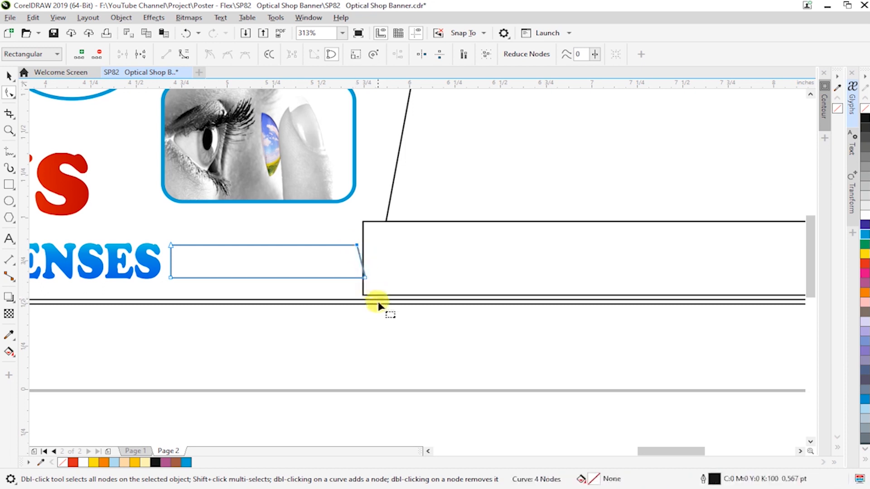
key(space)
click(382, 325)
- Narrow the strip below the panel to about 3.14 in, convert it to curves, and slant its left end by moving the lower corner inward
double_click(380, 222)
click(361, 247)
drag(359, 258, 382, 265)
key(space)
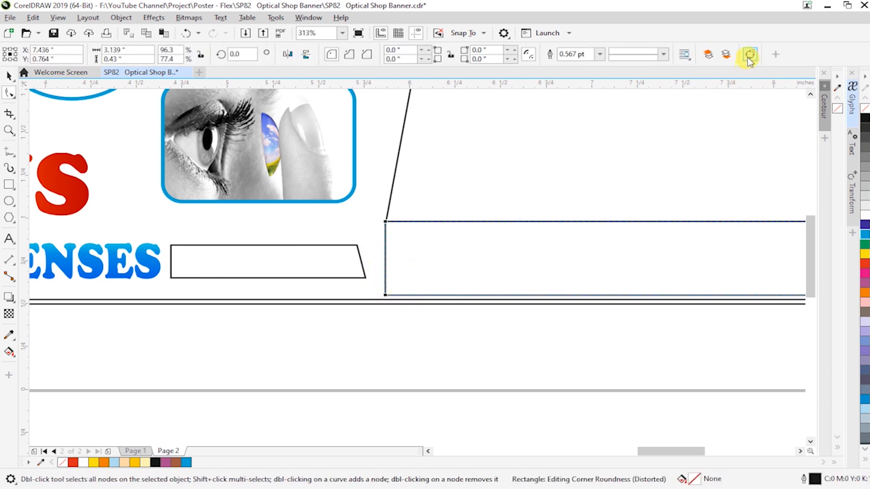
key(ctrl+q)
drag(386, 295, 410, 295)
key(space)
click(415, 326)
- Refine the small bar's slant to match the adjacent strip and extend its slanted end to make the bar about 1.22 in wide
scroll(419, 338, down, 2)
key(F2)
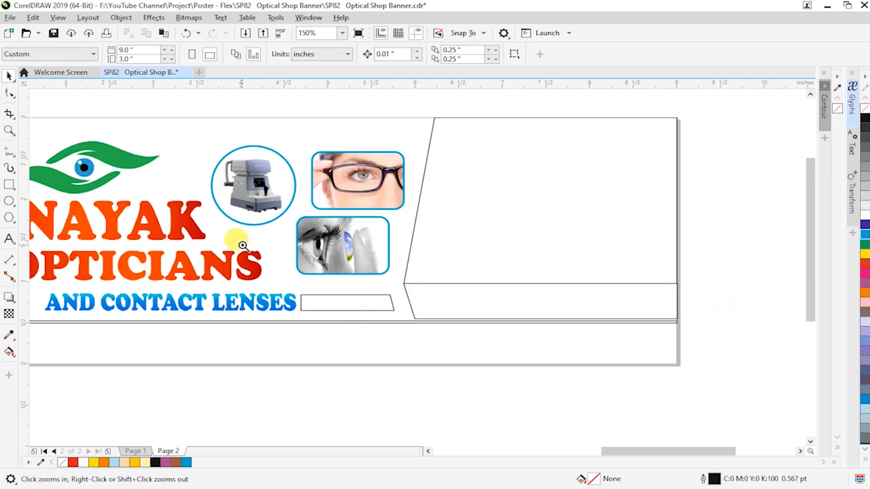
click(379, 315)
double_click(341, 265)
drag(375, 248, 445, 305)
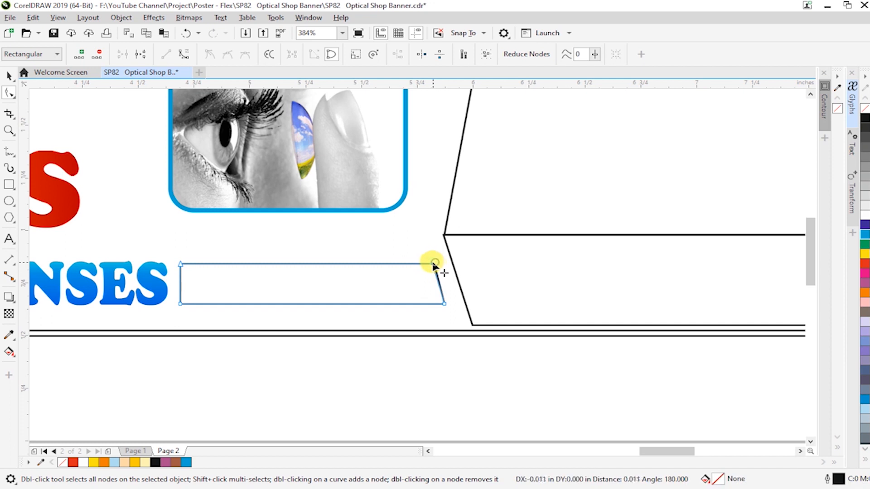
key(space)
click(445, 320)
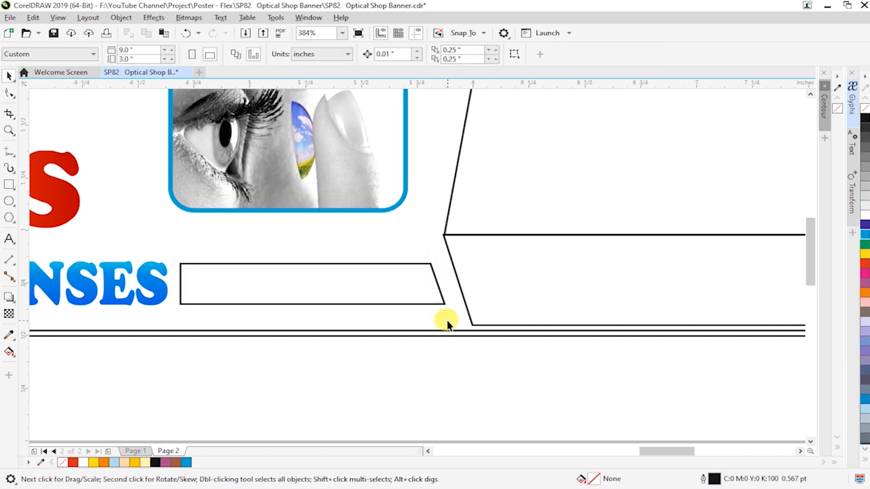
double_click(417, 264)
drag(470, 312, 455, 304)
key(space)
click(446, 316)
- Fill the small bar with the blue fountain fill preset, rotate the gradient to run vertically, and remove the outline
scroll(428, 330, down, 4)
key(z)
drag(220, 204, 613, 376)
key(space)
click(396, 315)
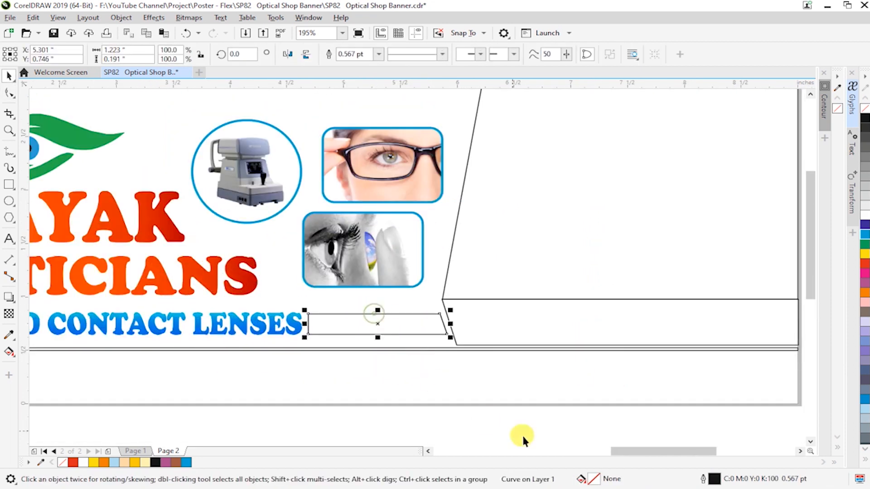
double_click(591, 479)
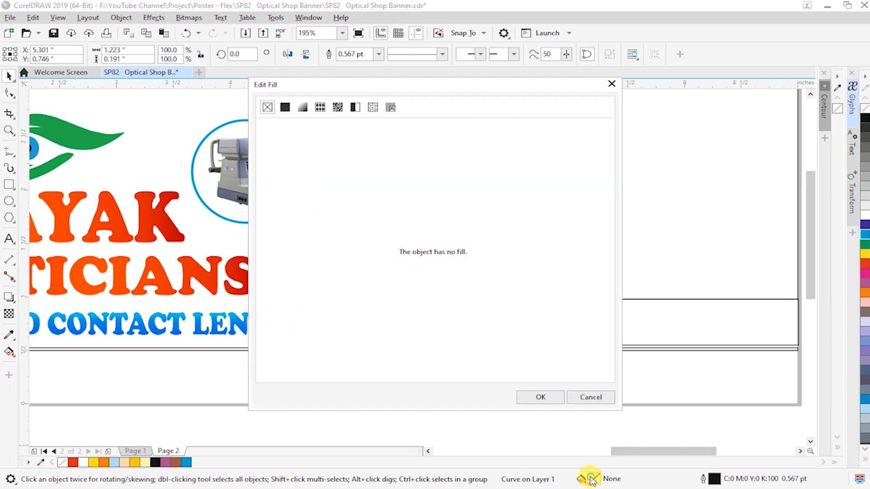
click(302, 107)
click(294, 160)
click(316, 240)
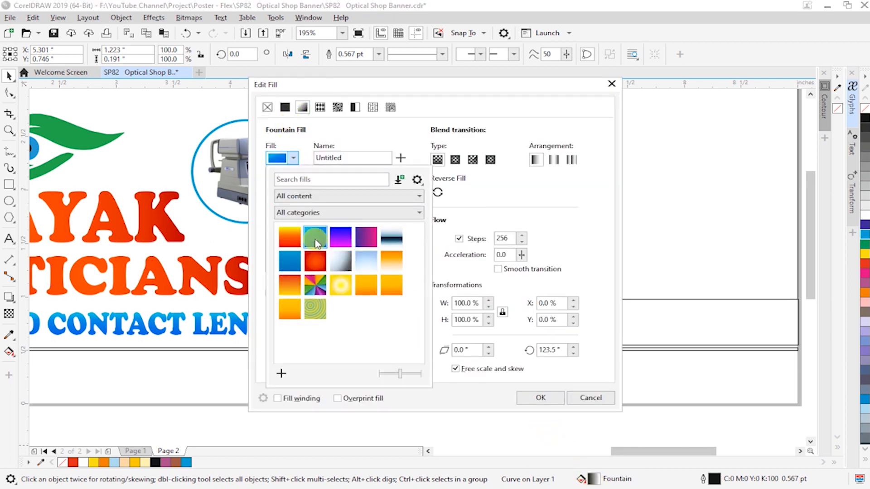
click(561, 351)
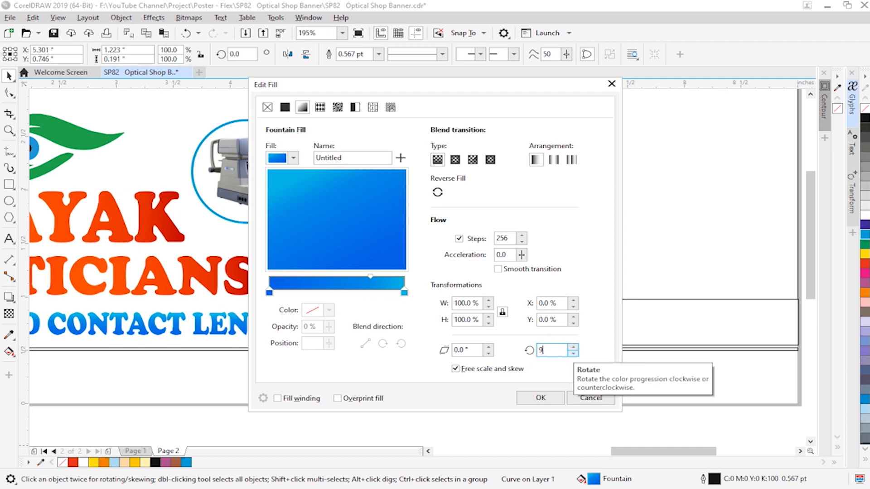
key(Return)
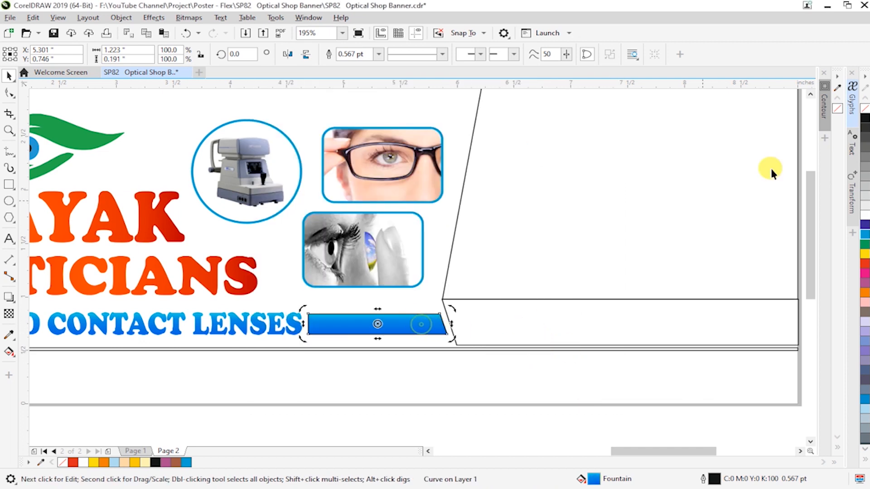
click(652, 225)
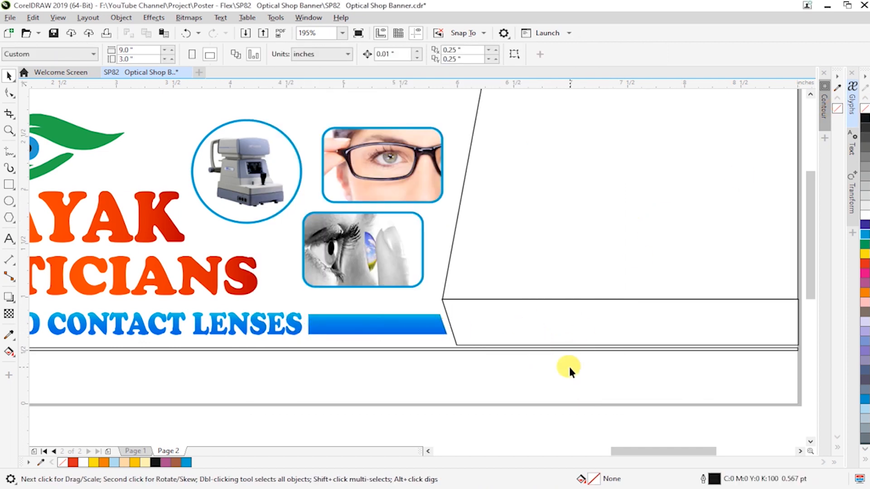
- Fill the large upper-right panel with the Blue + Megenda fountain fill preset and remove its outline
scroll(569, 367, down, 3)
key(z)
drag(348, 285, 677, 389)
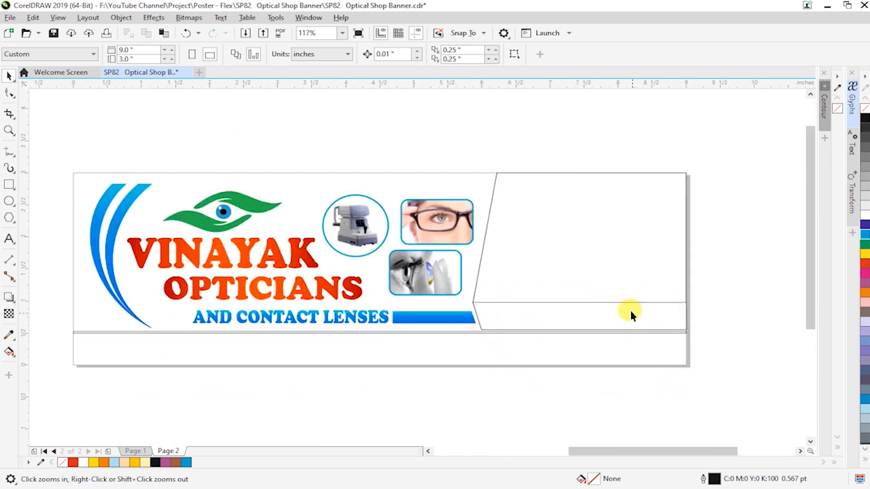
key(space)
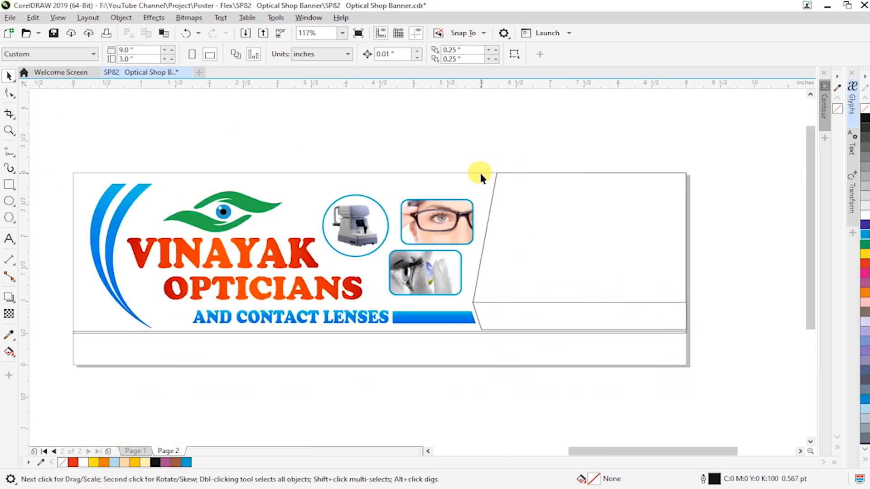
click(500, 173)
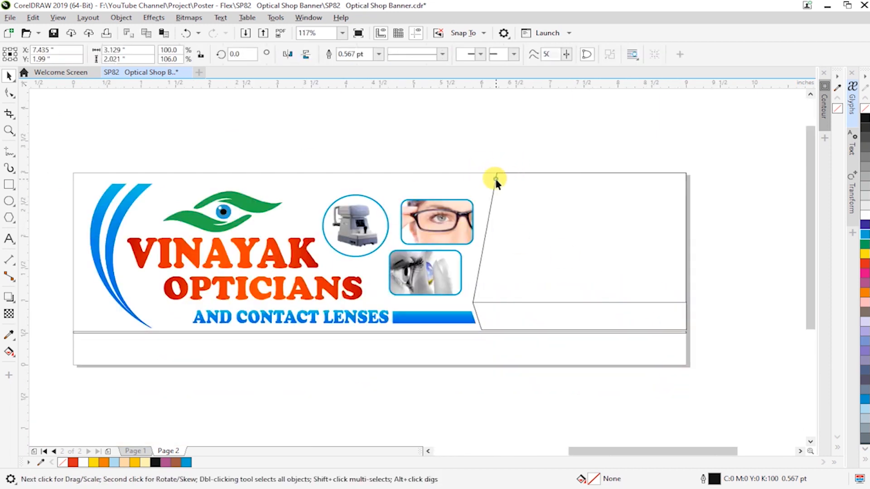
double_click(604, 480)
click(304, 107)
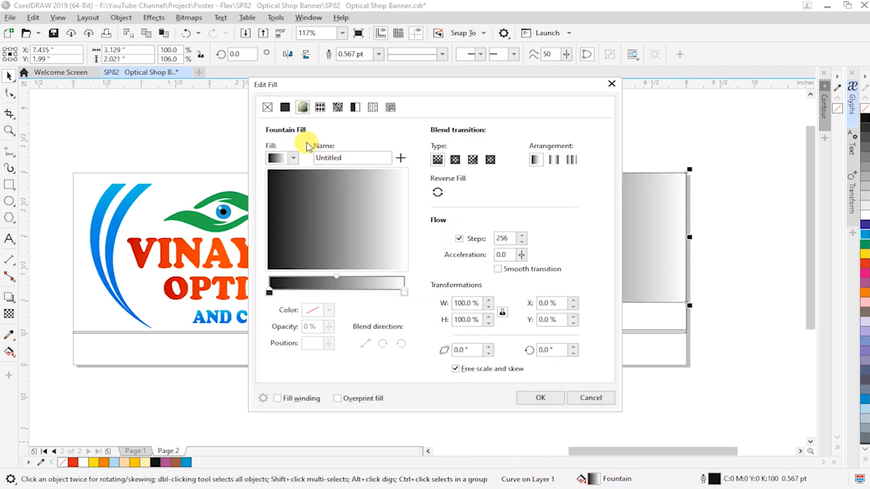
click(295, 158)
click(352, 232)
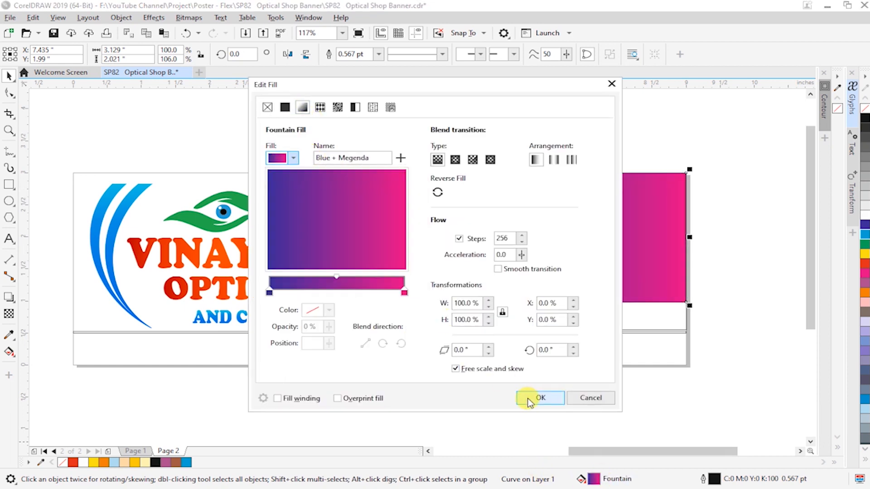
click(533, 399)
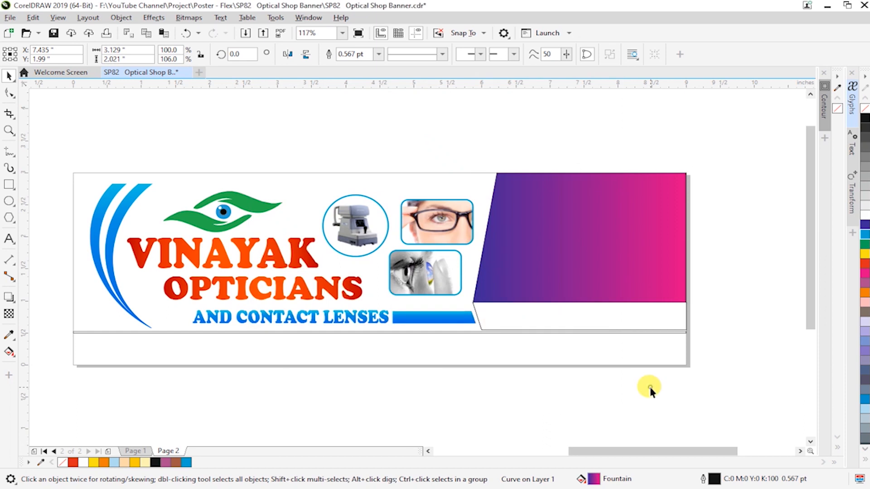
right_click(837, 109)
click(728, 231)
- Fill the slanted strip below the purple panel with the red radial fountain fill preset and remove its outline
scroll(510, 286, down, 2)
key(F2)
drag(211, 201, 632, 356)
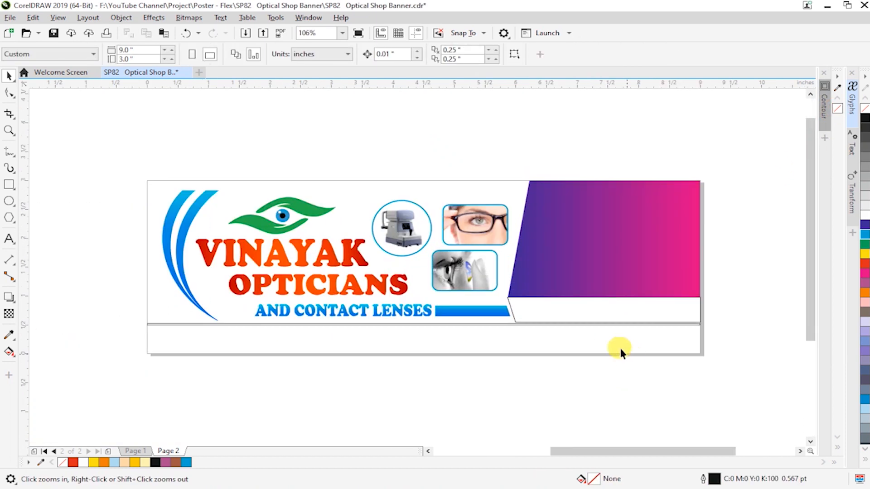
click(511, 306)
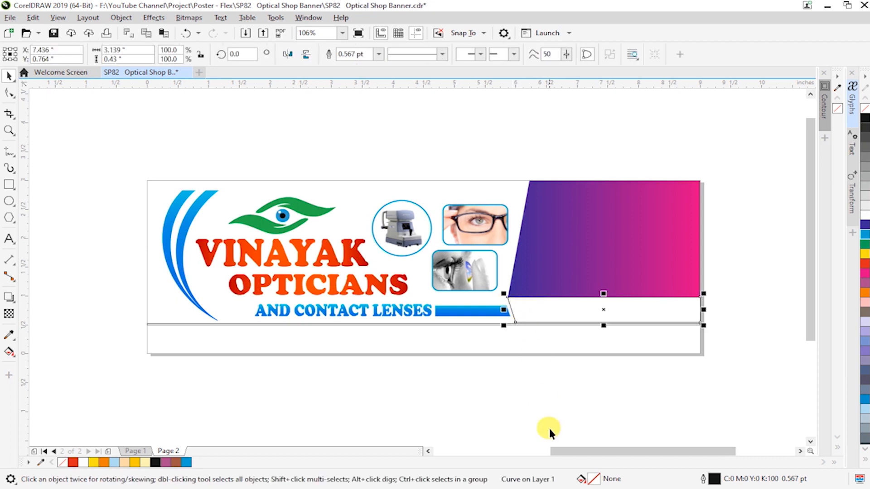
double_click(589, 479)
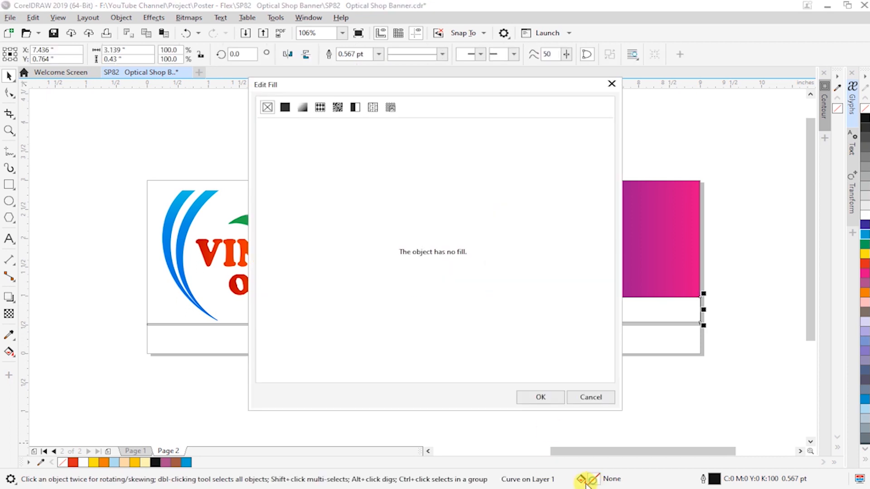
click(303, 107)
click(294, 157)
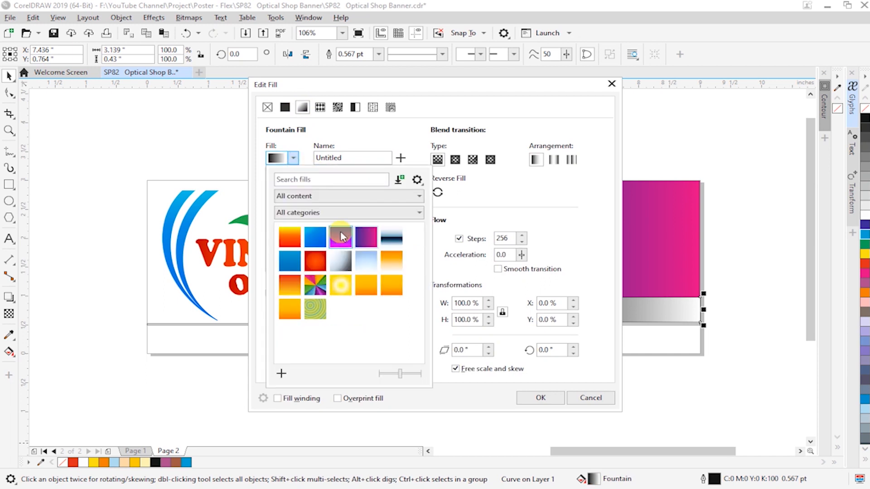
click(311, 262)
click(539, 398)
click(540, 398)
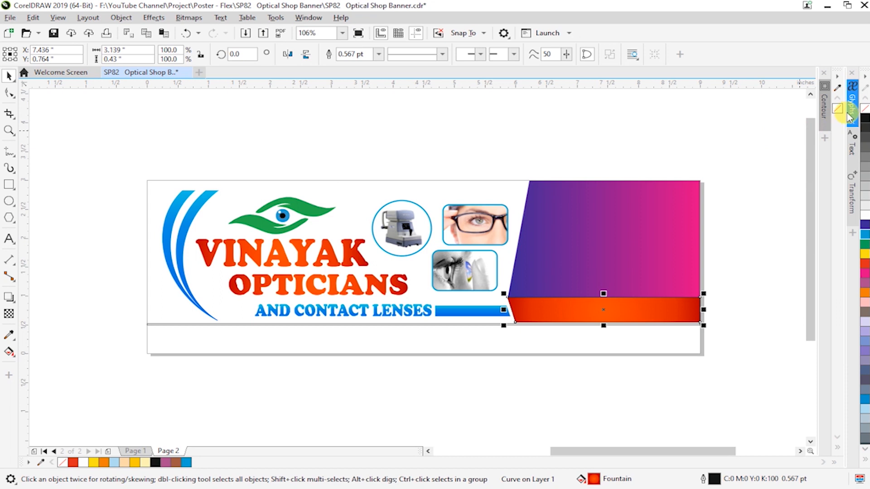
click(721, 306)
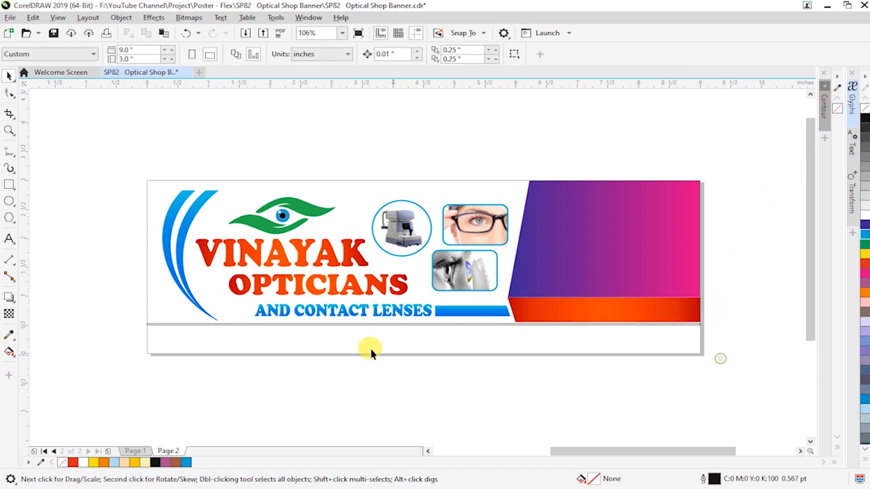
- Recolour the thin horizontal line below the heading area with orange fill and outline
click(242, 325)
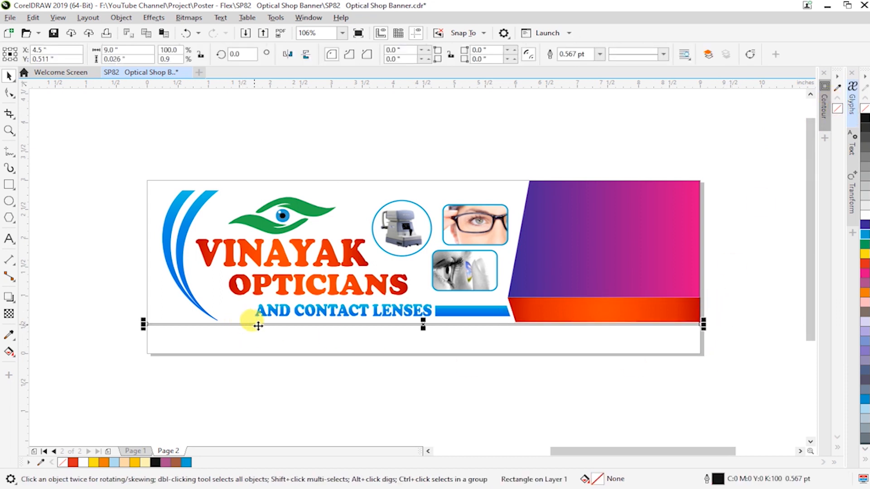
click(865, 294)
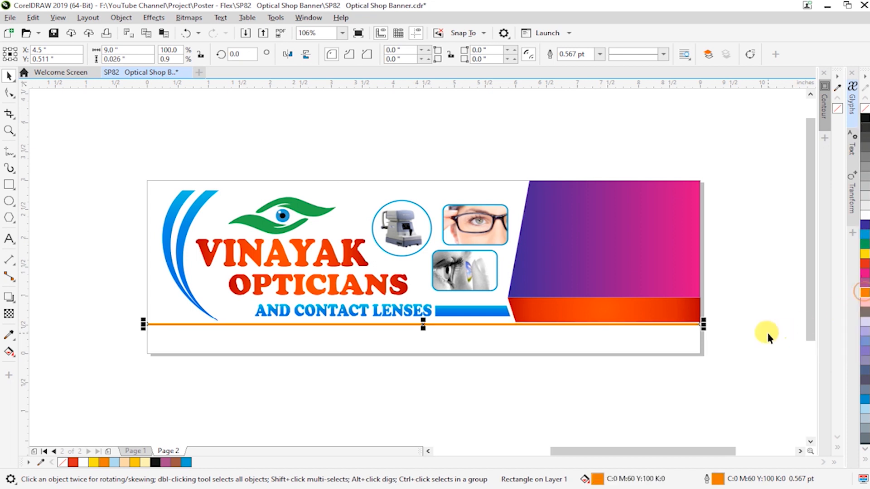
click(716, 349)
- Create a page-size rectangle and PowerClip the beige paper texture image inside it
scroll(723, 347, down, 3)
drag(309, 396, 549, 378)
key(F2)
drag(301, 249, 788, 418)
click(665, 372)
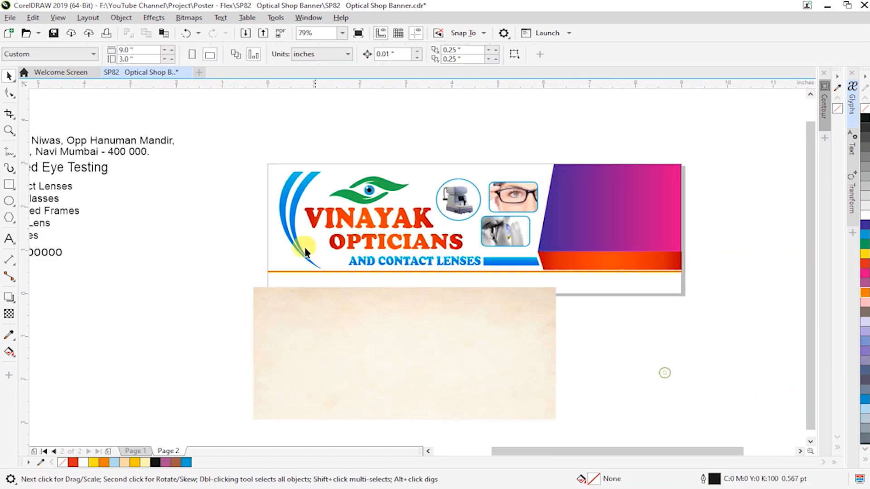
double_click(9, 185)
click(306, 379)
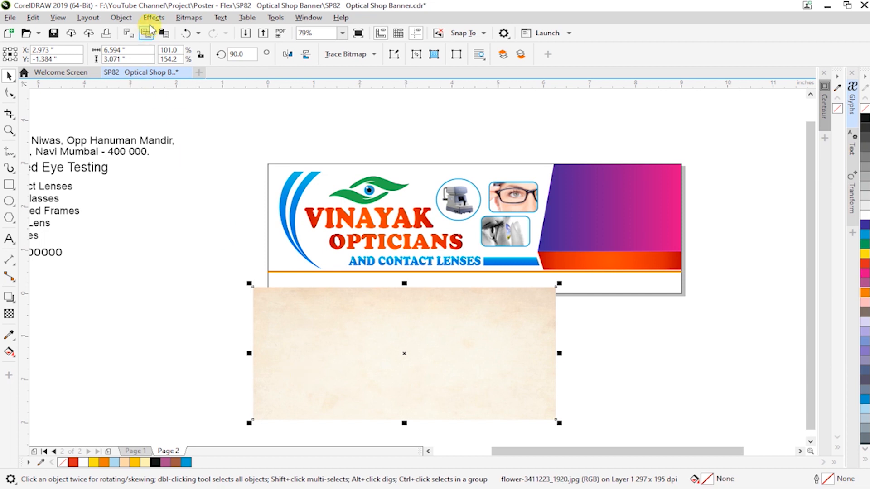
click(121, 17)
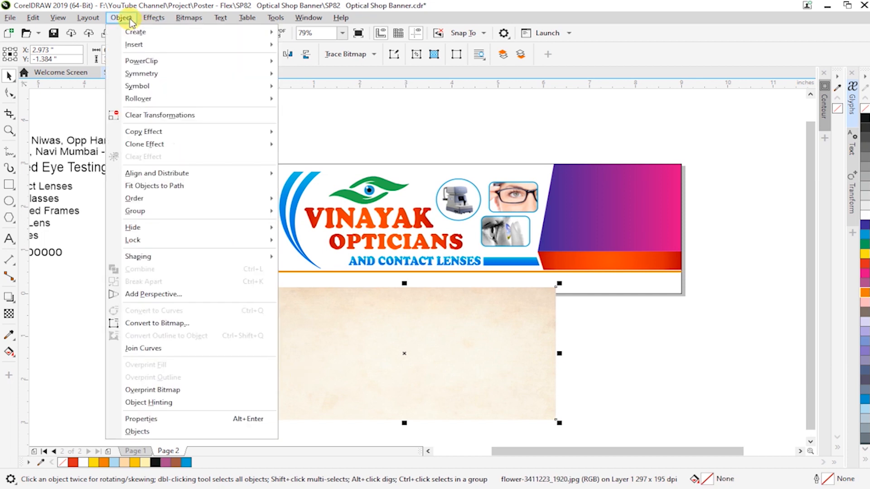
click(306, 61)
click(274, 162)
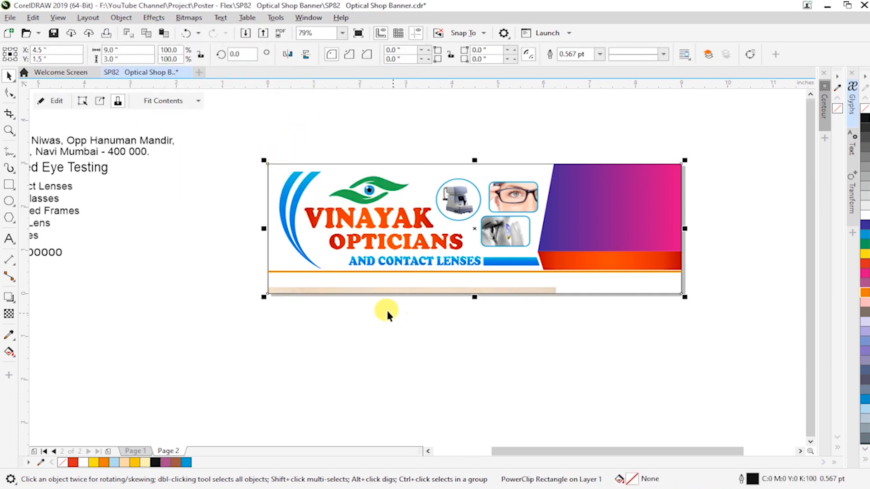
- Edit the PowerClip contents, move the texture above the orange line and stretch it rightwards to the banner's right edge
click(360, 289)
drag(361, 324, 373, 214)
drag(373, 253, 392, 234)
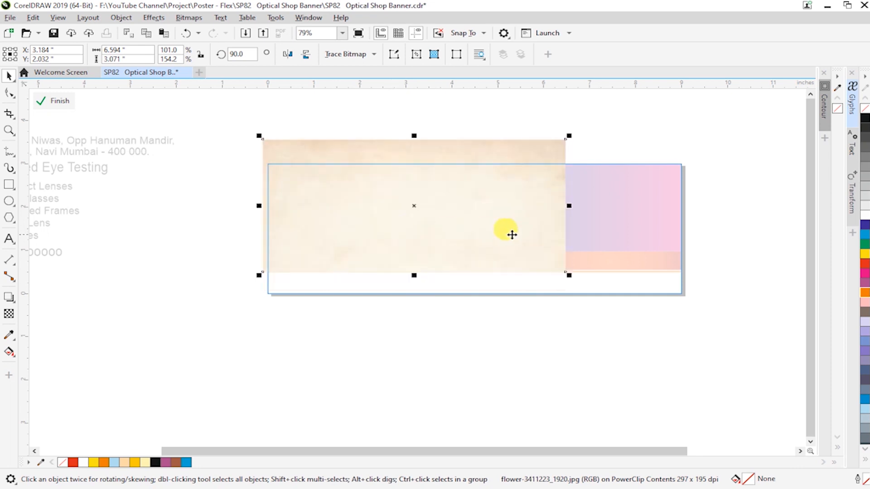
ctrl+click(566, 327)
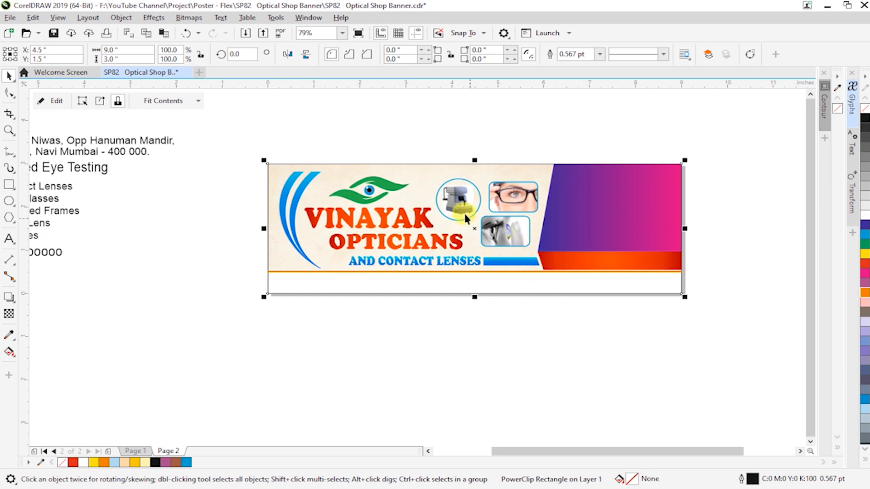
ctrl+click(474, 168)
drag(569, 206, 685, 207)
ctrl+click(737, 278)
click(714, 318)
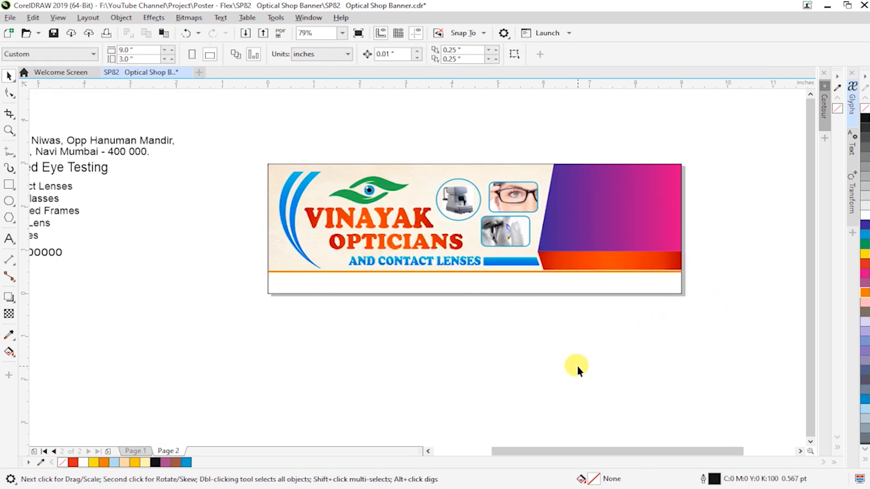
- Move the "Computerised Eye Testing" text below the banner's right half and set its font to Square721 Dm
scroll(501, 357, down, 3)
key(z)
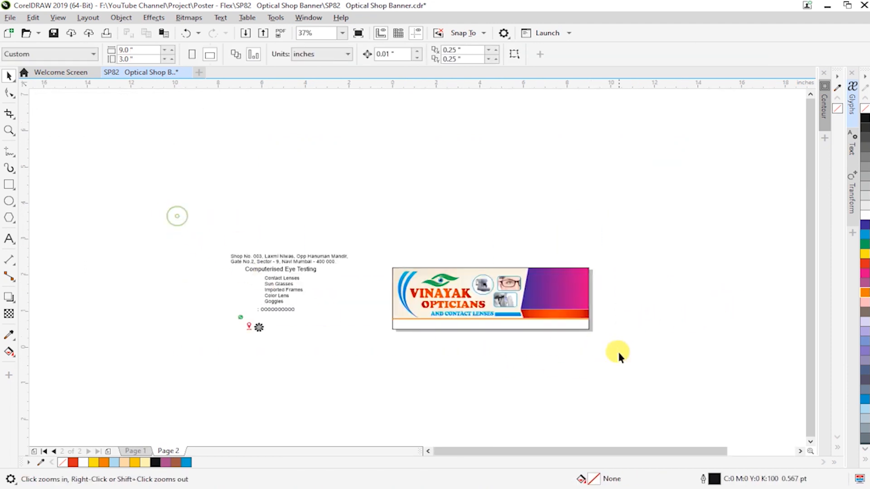
scroll(371, 305, up, 2)
key(space)
click(254, 245)
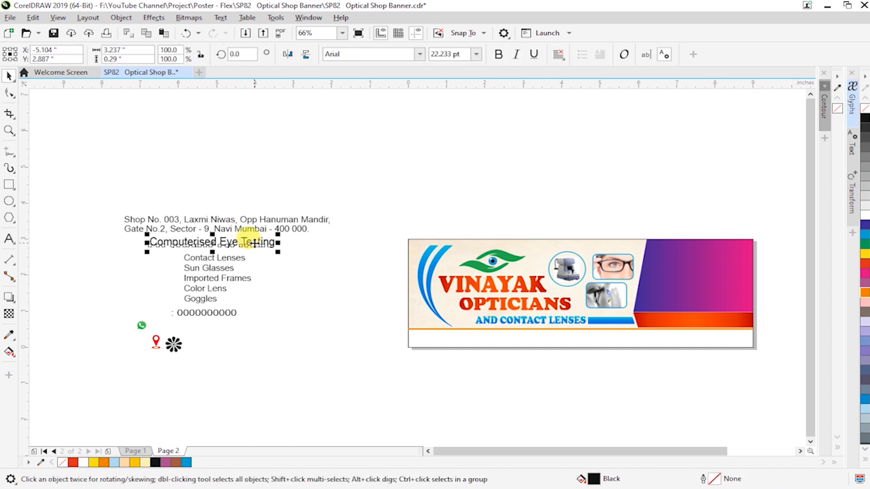
drag(255, 244, 687, 363)
key(z)
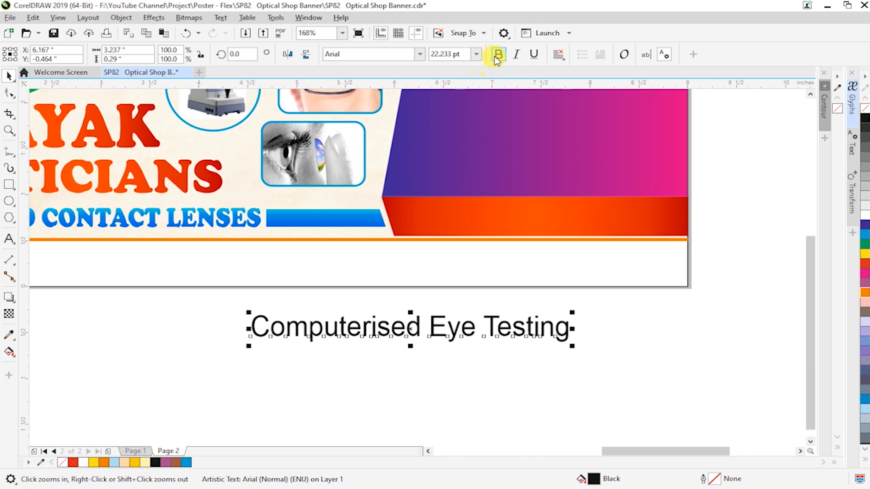
click(497, 55)
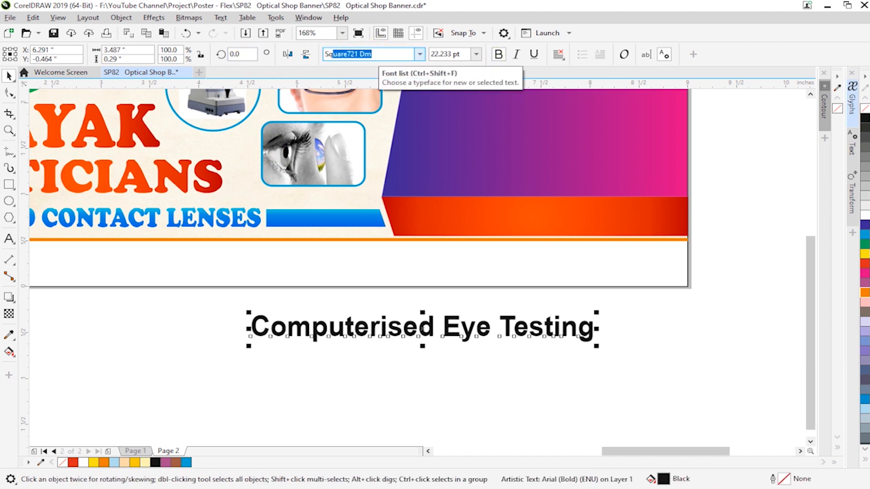
key(Return)
- Place "Computerised Eye Testing" on the red strip, bring it to the front and shrink it to about 18.8 pt to fit
drag(432, 329, 579, 220)
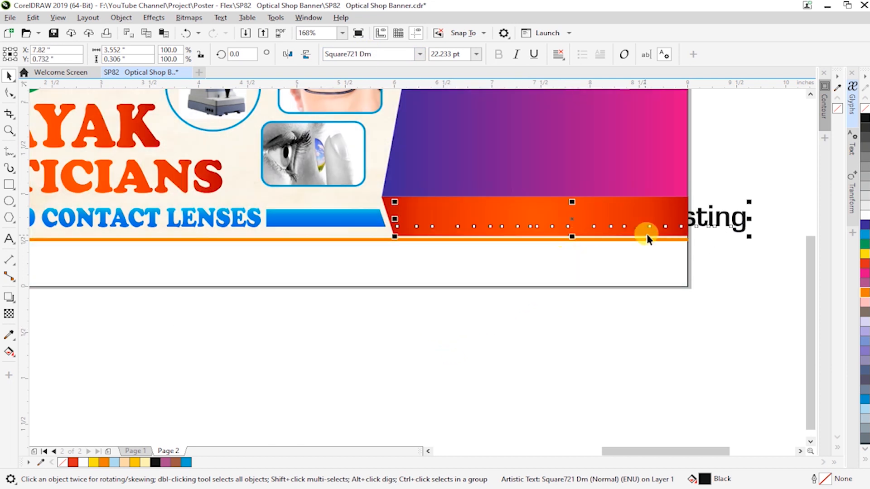
key(shift+Page_Up)
drag(728, 221, 678, 223)
key(ctrl+z)
drag(748, 237, 670, 222)
key(ctrl+z)
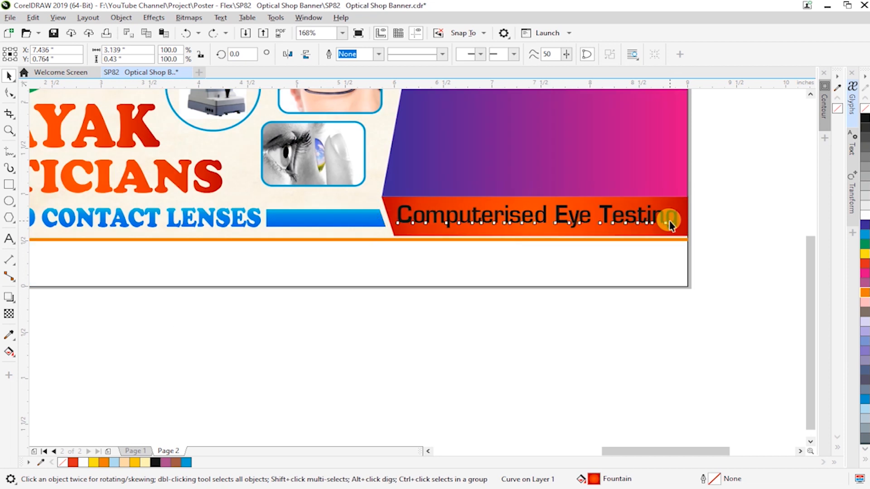
- Fill the "Computerised Eye Testing" text with white and centre it vertically on the red strip
click(422, 249)
click(430, 217)
click(865, 221)
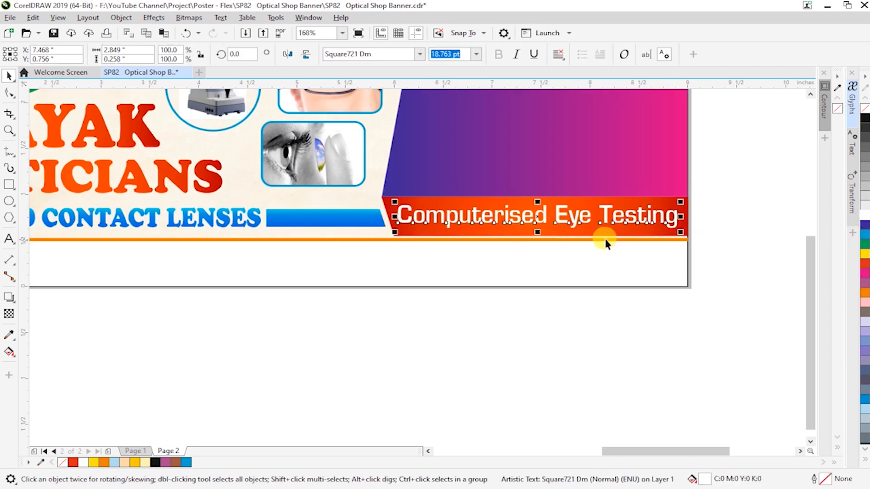
shift+click(602, 236)
click(747, 258)
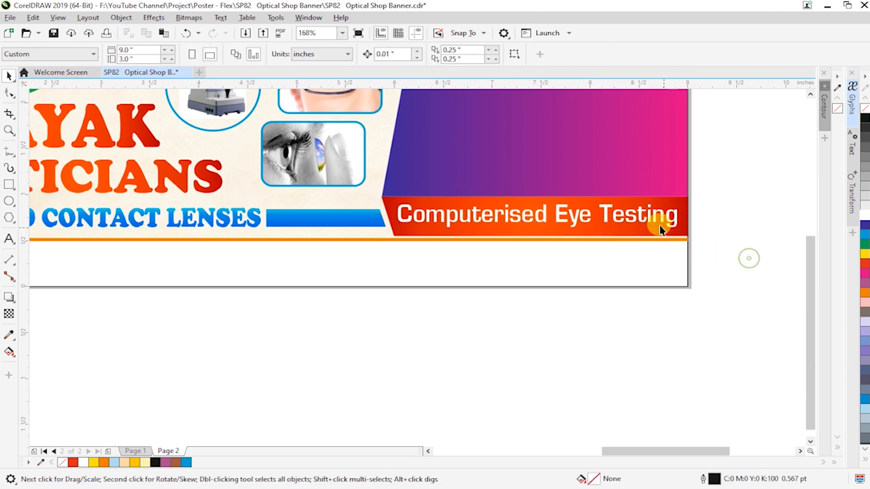
- Try a white outline on the "Computerised Eye Testing" text and undo it
click(658, 224)
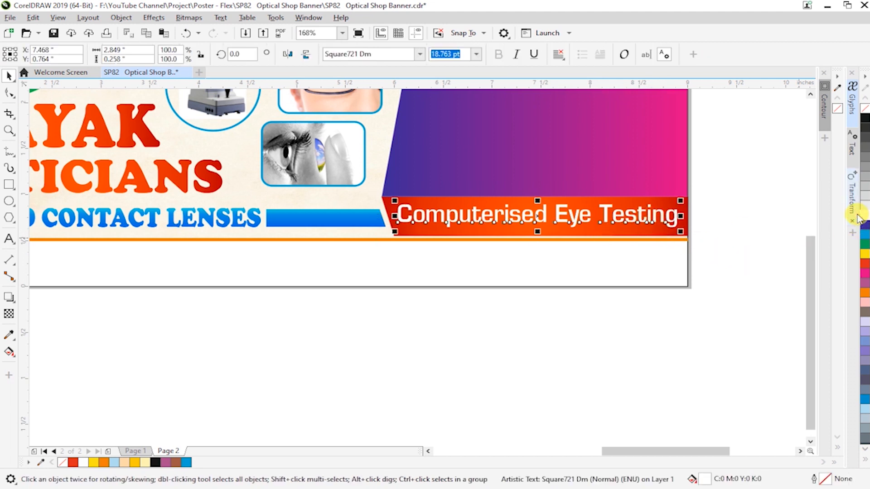
click(724, 255)
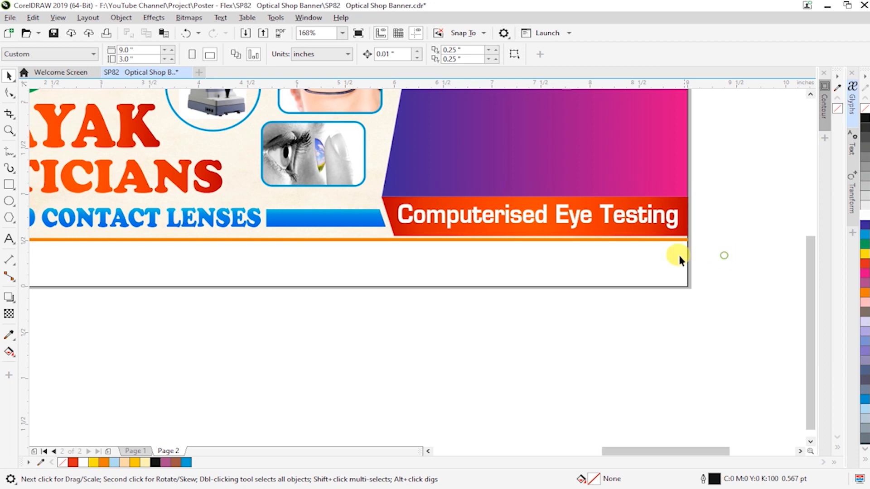
scroll(671, 265, down, 2)
key(F2)
drag(262, 151, 761, 303)
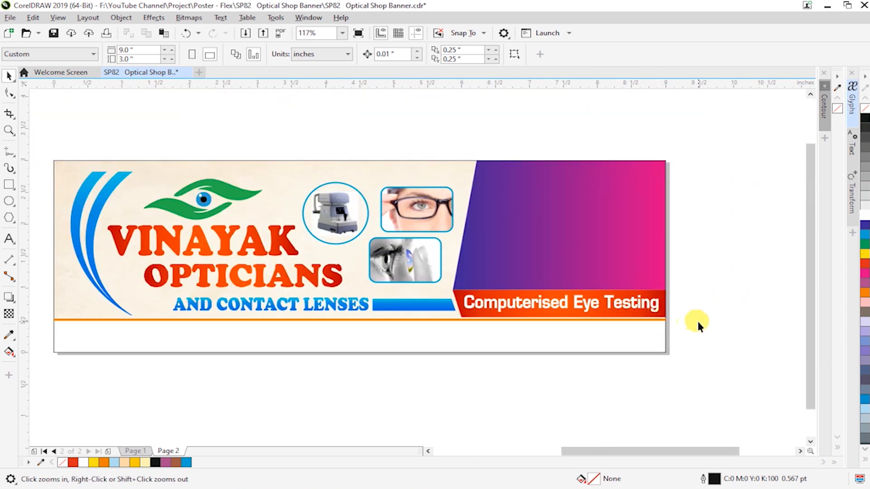
key(ctrl+z)
click(720, 321)
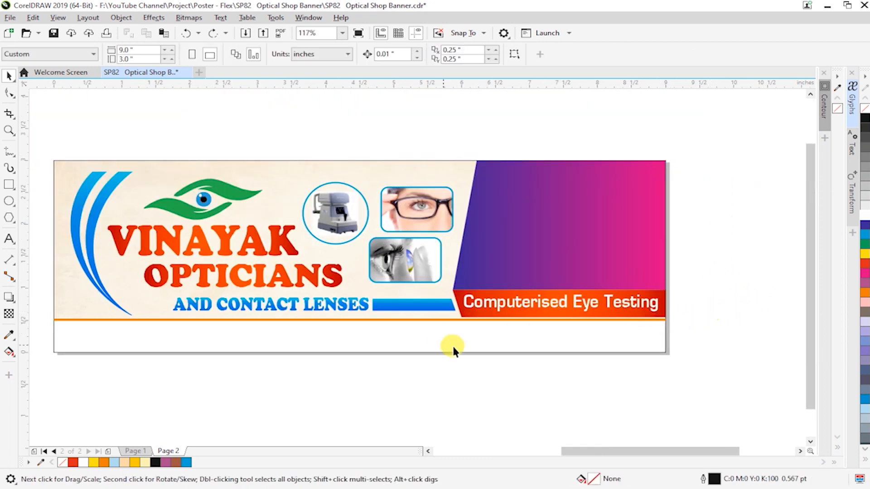
- Move the two-line shop address into the white strip under the orange line and set its font size to 14 pt
scroll(430, 353, down, 2)
click(186, 203)
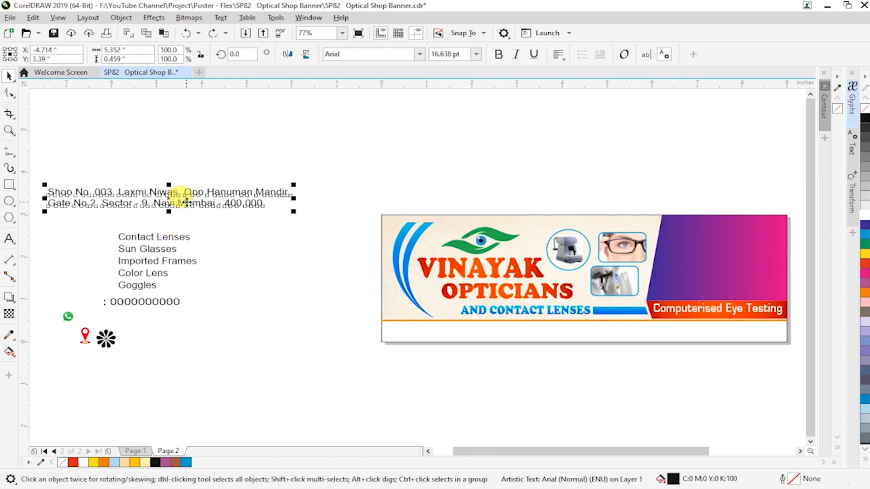
drag(189, 194, 530, 328)
drag(636, 331, 617, 331)
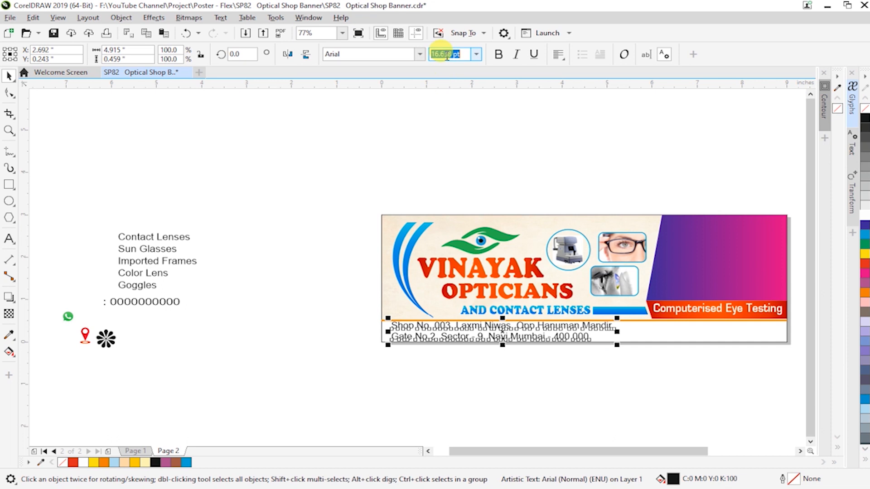
text(14)
key(Return)
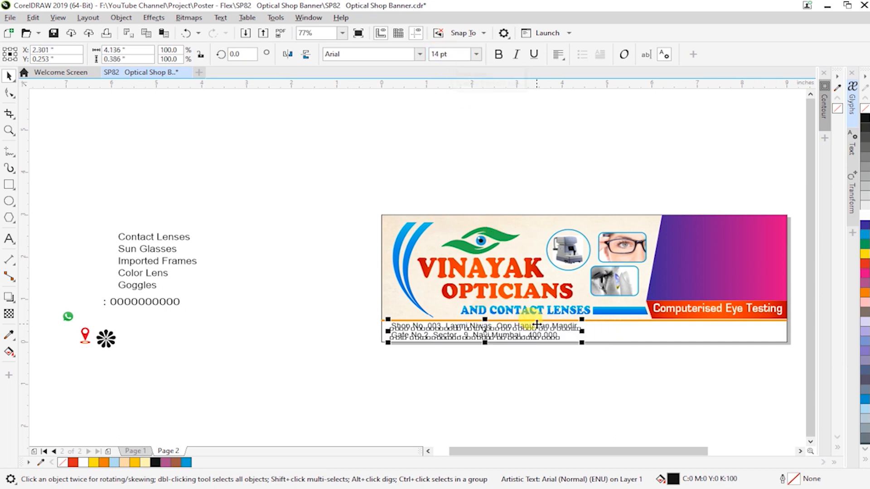
mouse_move(581, 332)
mouse_down()
mouse_move(591, 331)
mouse_move(584, 342)
mouse_up()
drag(509, 328, 537, 337)
click(554, 371)
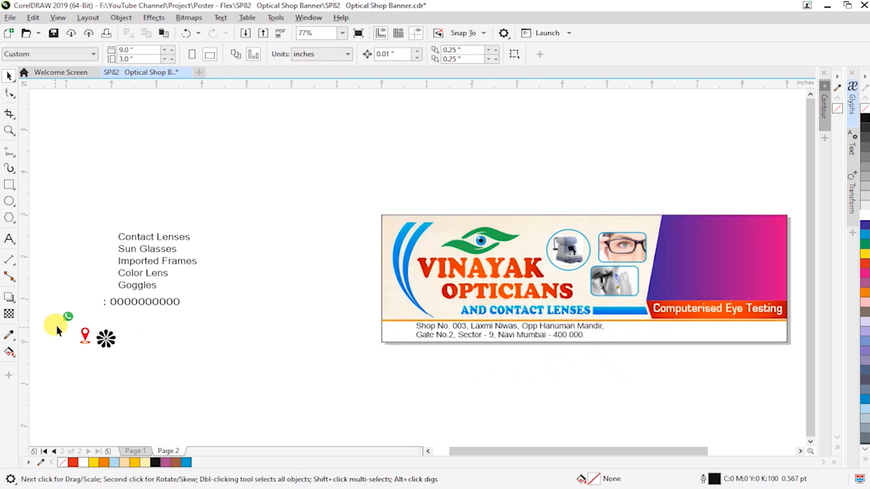
- Move the five-line product list onto the purple panel and make its text white and bold
drag(147, 235, 731, 239)
key(z)
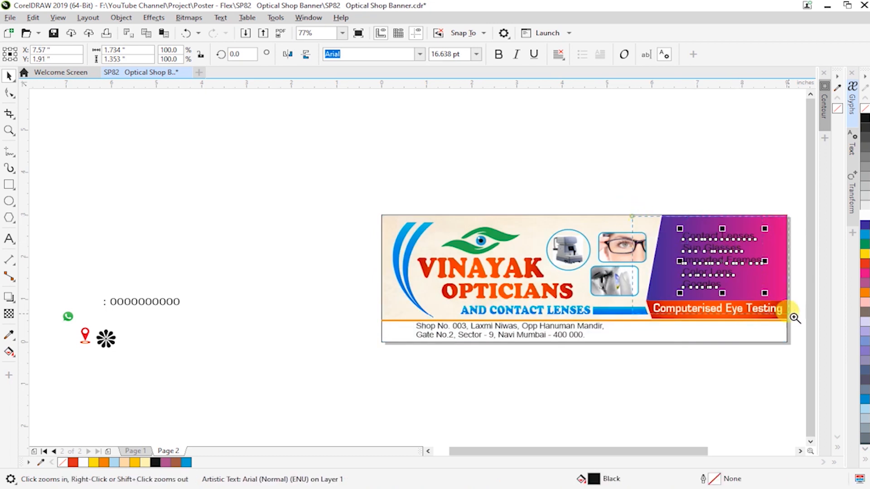
drag(794, 318, 794, 319)
click(865, 218)
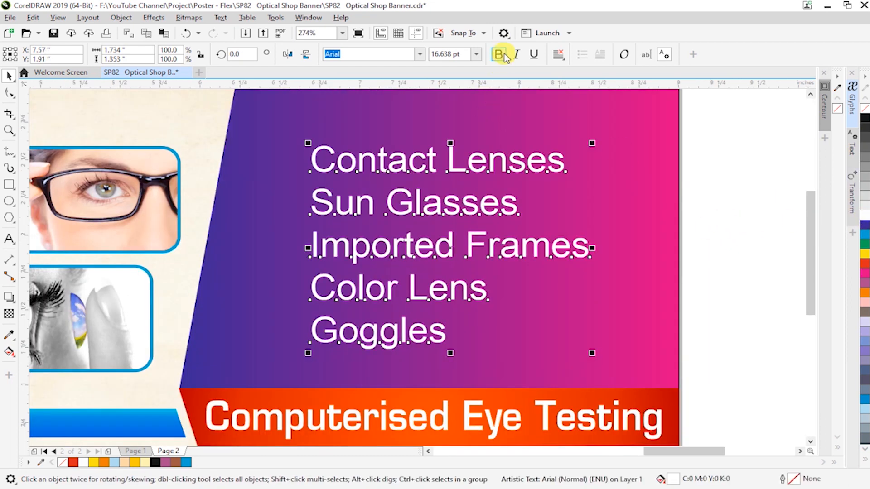
click(500, 55)
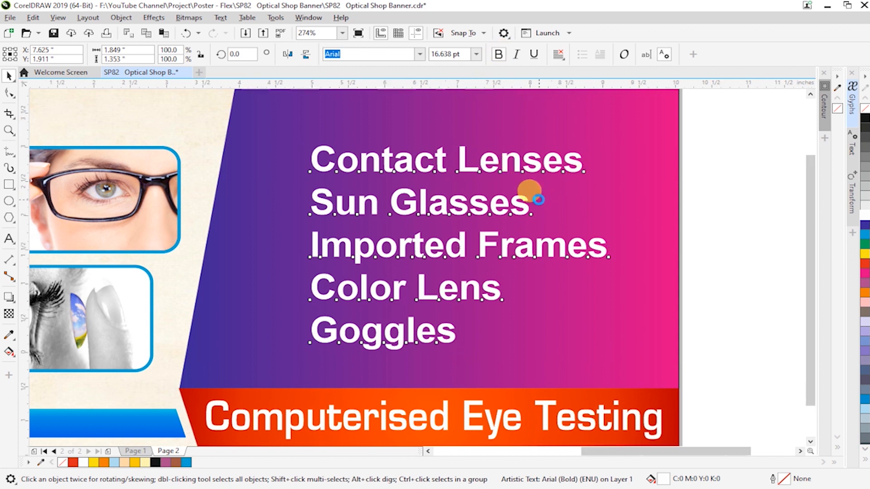
- Enlarge the product list from its centre to about 19.57 pt, roughly 2.18 in wide, within the purple panel
key(z)
right_click(544, 193)
drag(267, 113, 666, 326)
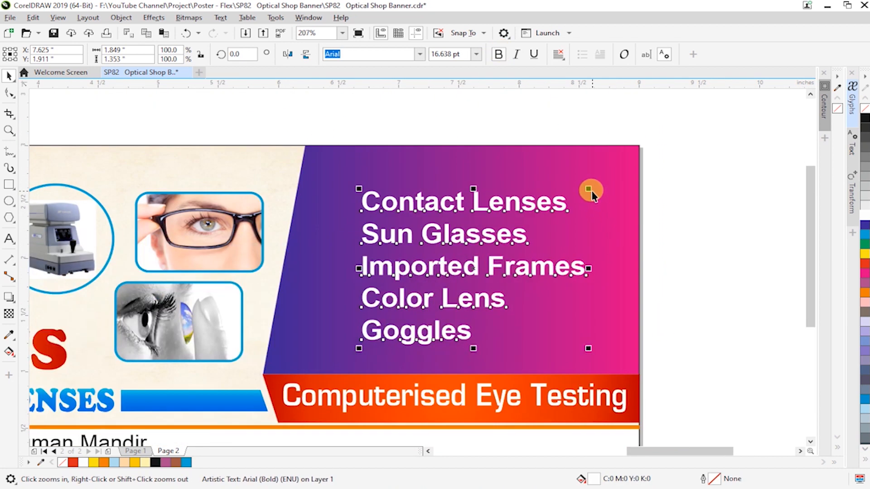
shift+click(590, 191)
shift+click(603, 198)
drag(589, 189, 618, 163)
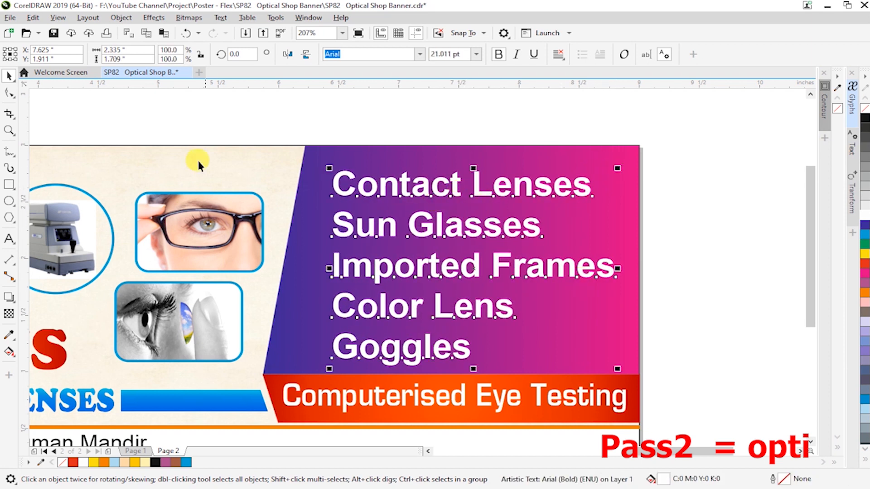
drag(615, 167, 608, 175)
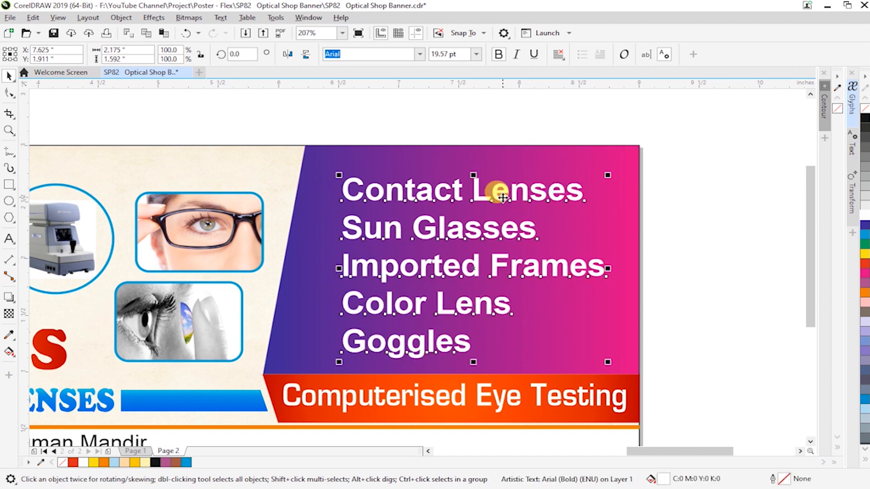
- Break the product list apart into separate single-line text objects
click(86, 18)
mouse_move(121, 18)
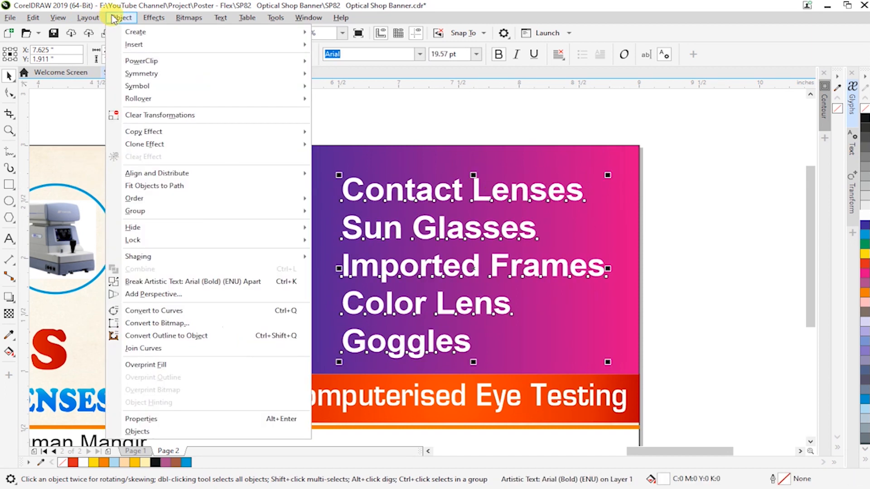
click(274, 281)
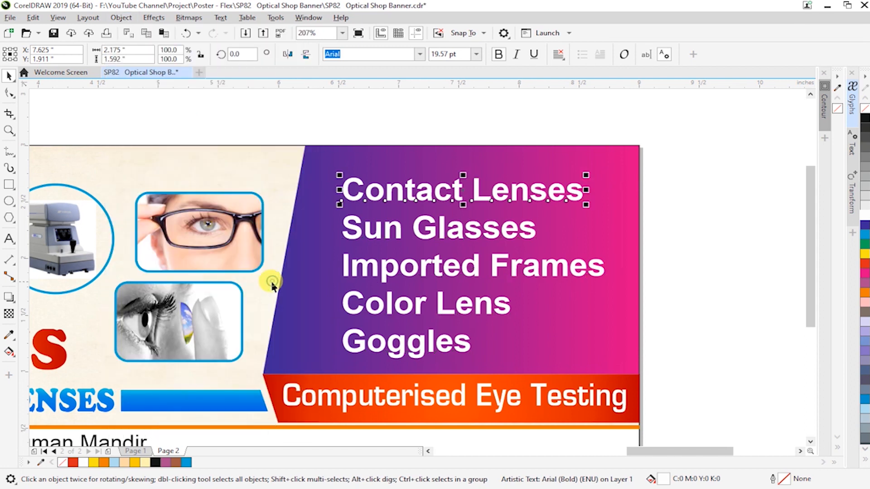
- Stagger the product lines parallel to the panel's slanted edge and shift all five slightly right together
drag(358, 234, 346, 233)
drag(349, 269, 334, 267)
drag(351, 305, 326, 311)
drag(361, 352, 331, 353)
drag(309, 129, 622, 366)
drag(499, 270, 513, 270)
drag(606, 363, 608, 364)
click(671, 381)
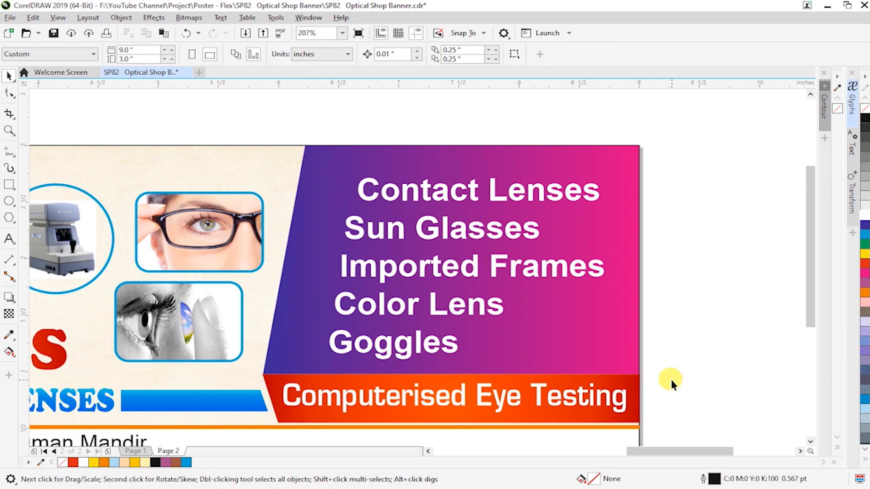
- Place the flower symbol before "Contact Lenses", shrink it to about 0.17 in wide and fill it yellow
scroll(668, 377, down, 2)
scroll(632, 380, down, 1)
mouse_move(94, 326)
mouse_down()
mouse_move(222, 335)
mouse_move(669, 221)
mouse_up()
key(F2)
drag(631, 186, 745, 268)
drag(382, 283, 340, 255)
mouse_move(322, 226)
mouse_down()
mouse_move(344, 244)
mouse_move(338, 235)
mouse_up()
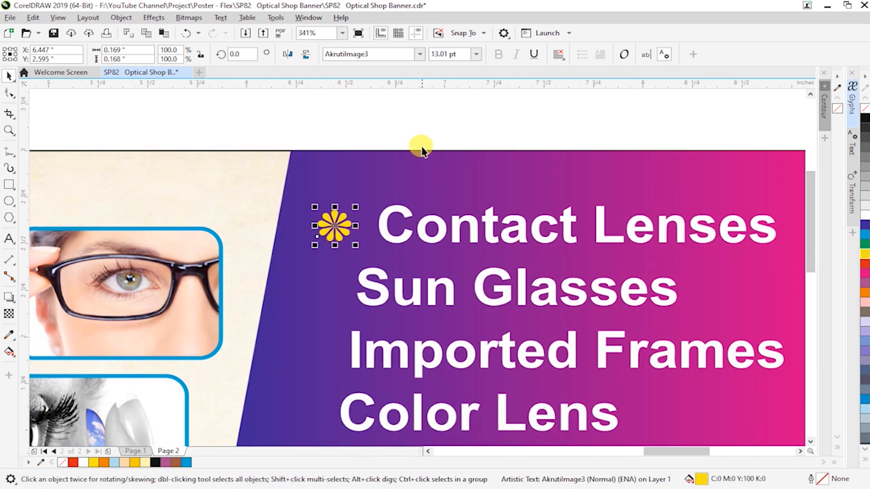
- Copy the yellow flower beside "Sun Glasses", then copy both flowers down beside "Imported Frames" and "Color Lens"
drag(344, 223, 328, 286)
right_click(328, 286)
scroll(355, 350, down, 2)
key(F2)
drag(227, 261, 363, 316)
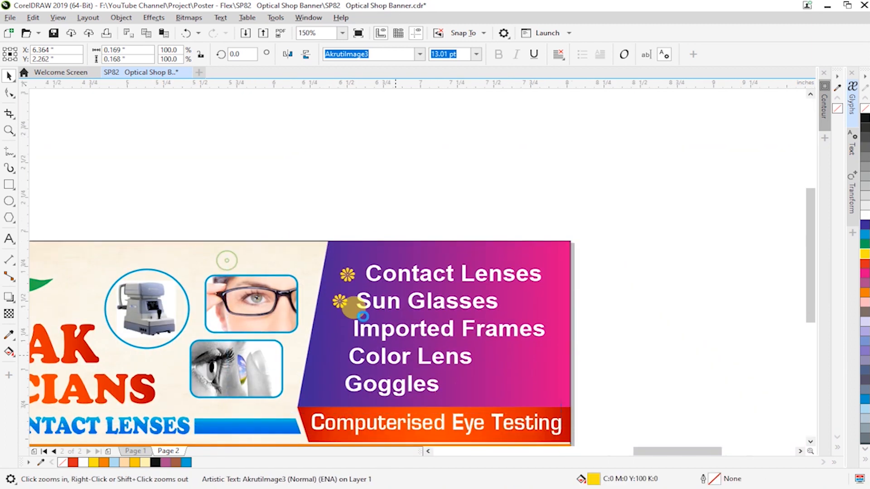
shift+click(339, 152)
drag(340, 150, 325, 243)
- Delete the flower copies beside "Sun Glasses" and "Color Lens"
click(335, 205)
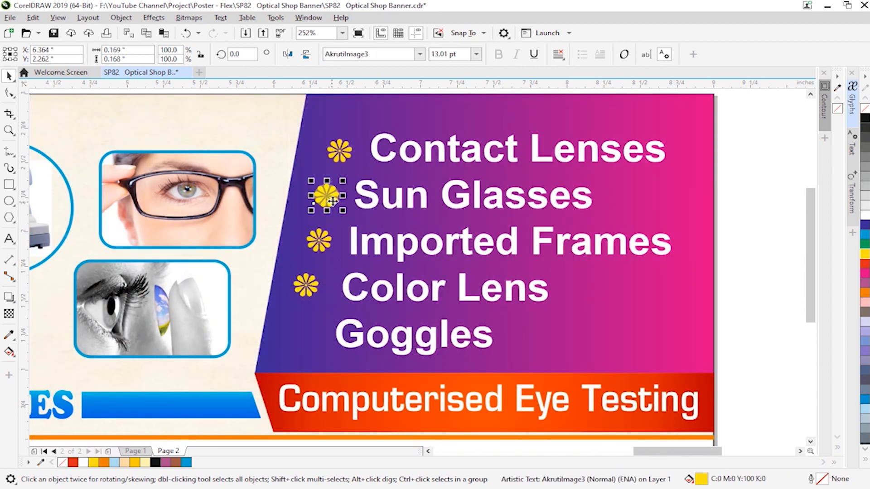
key(Delete)
click(309, 289)
key(Delete)
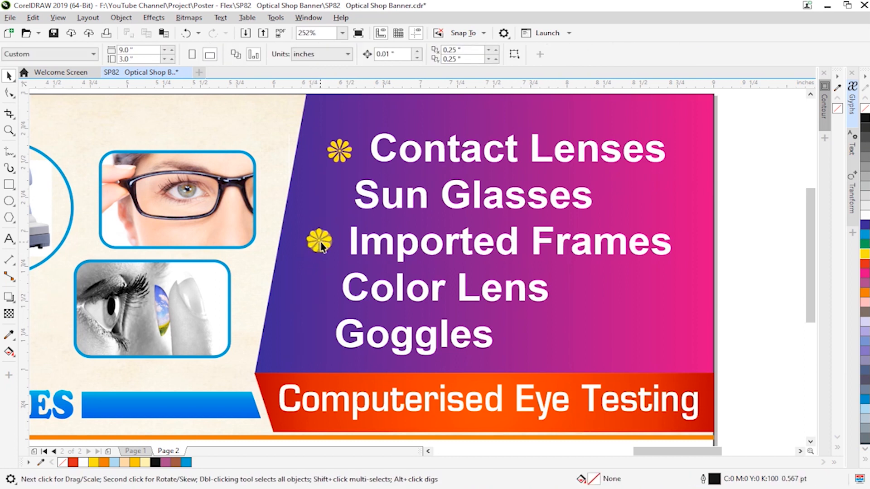
- Copy the flower beside "Sun Glasses" and "Color Lens" again, lining the bullets up parallel to the panel's slanted edge
drag(326, 227, 334, 194)
drag(323, 251, 321, 289)
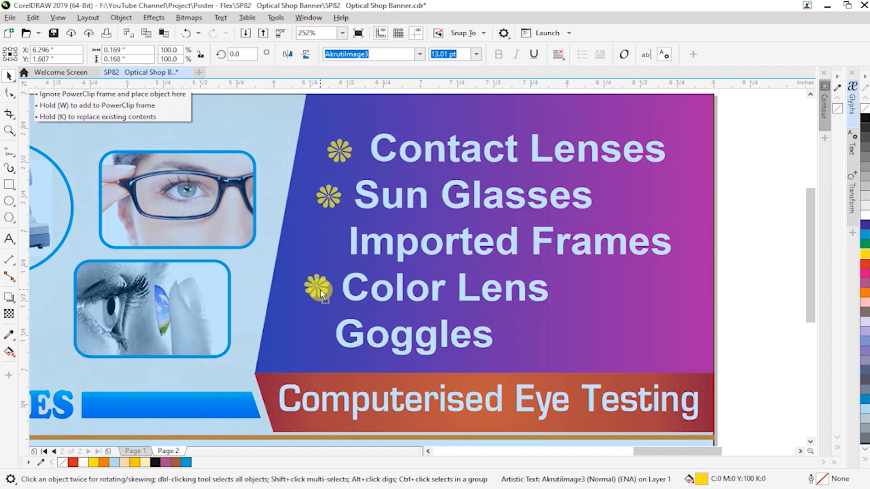
drag(319, 289, 321, 285)
drag(325, 245, 324, 247)
- Copy the flower bullet beside "Goggles" to complete the product list
drag(323, 294, 320, 339)
right_click(320, 339)
click(329, 352)
click(316, 334)
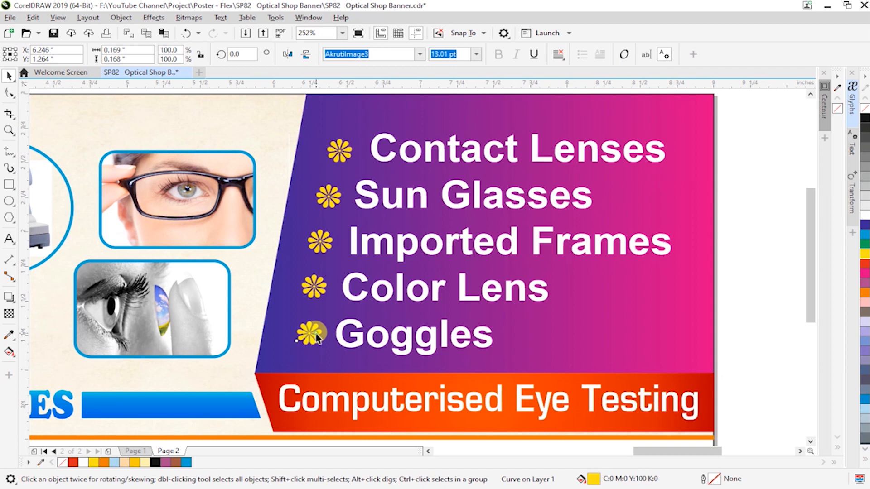
click(334, 351)
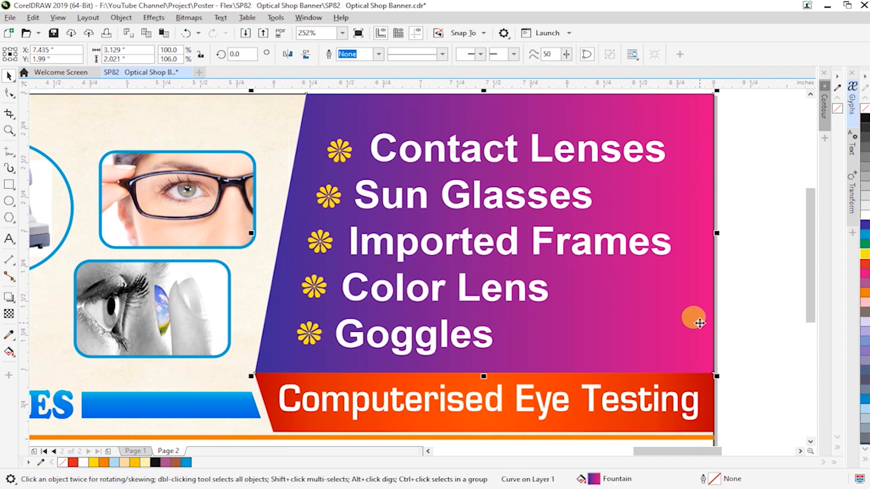
scroll(696, 320, down, 3)
click(750, 354)
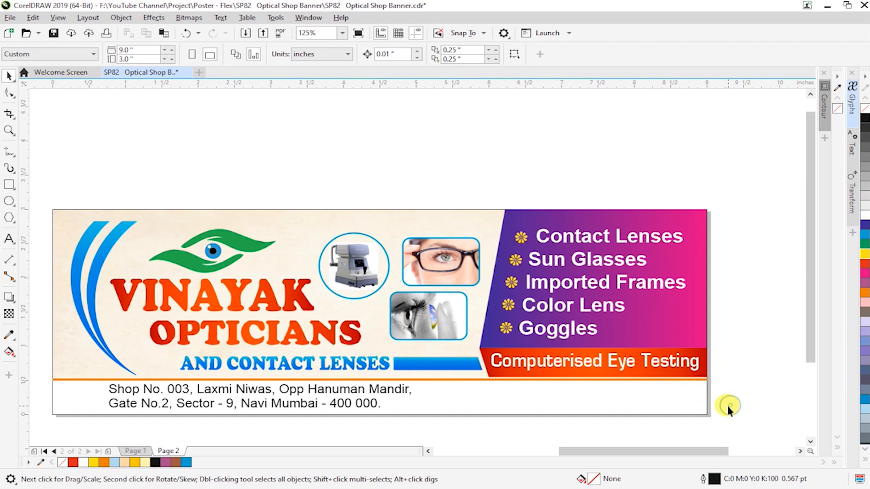
- Move the phone number text, WhatsApp icon and location pin together from the pasteboard to just below the banner
scroll(727, 406, down, 1)
key(F2)
drag(96, 287, 748, 447)
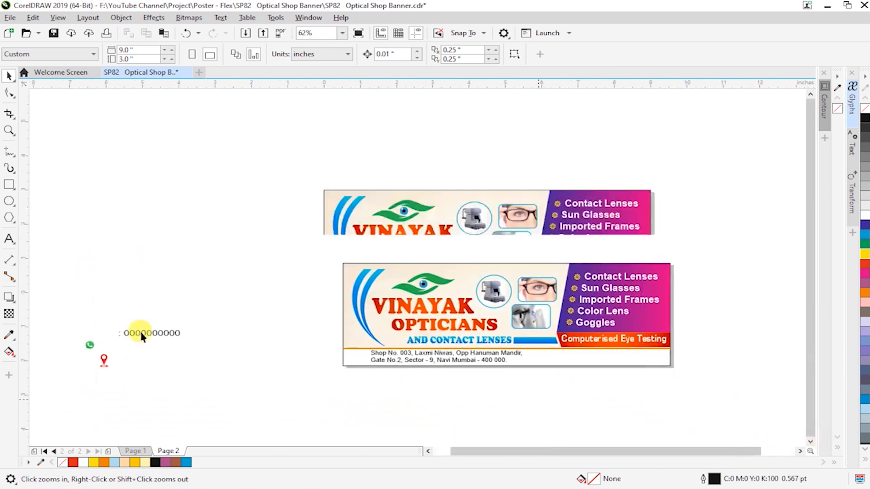
drag(45, 242, 216, 322)
drag(140, 262, 553, 331)
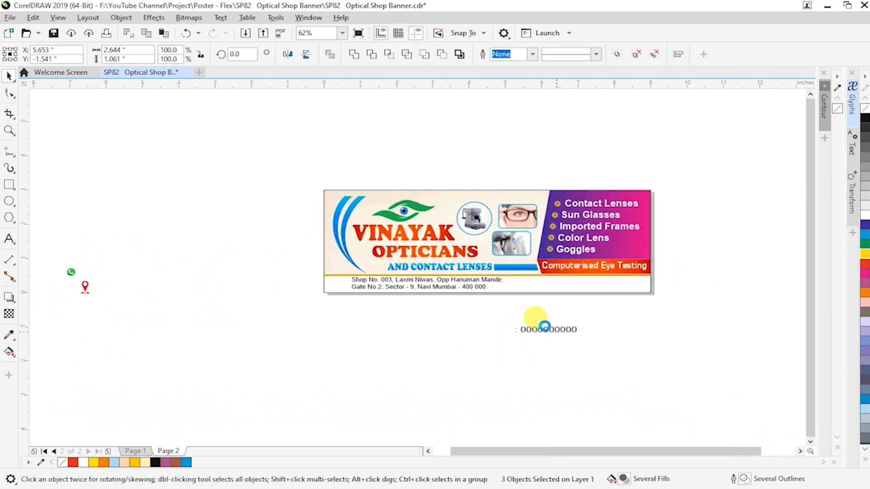
click(597, 437)
key(F4)
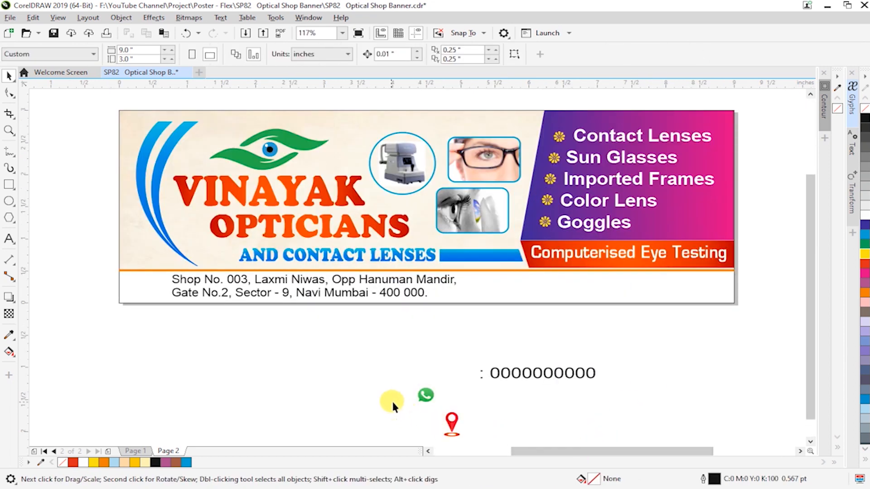
- Place the location pin before the shop address, shrink it slightly and bring the address text closer to it
click(449, 419)
drag(448, 417, 155, 270)
key(z)
drag(124, 227, 284, 312)
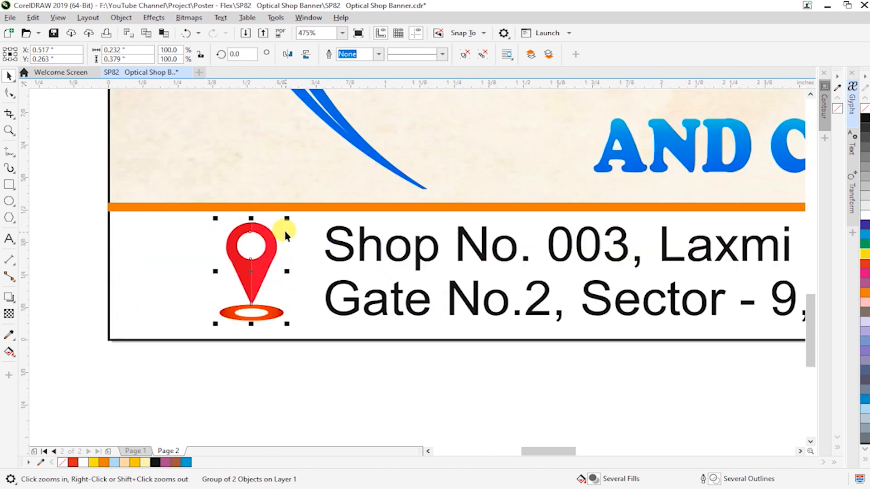
drag(287, 220, 284, 224)
drag(258, 277, 265, 277)
drag(340, 259, 332, 257)
click(365, 365)
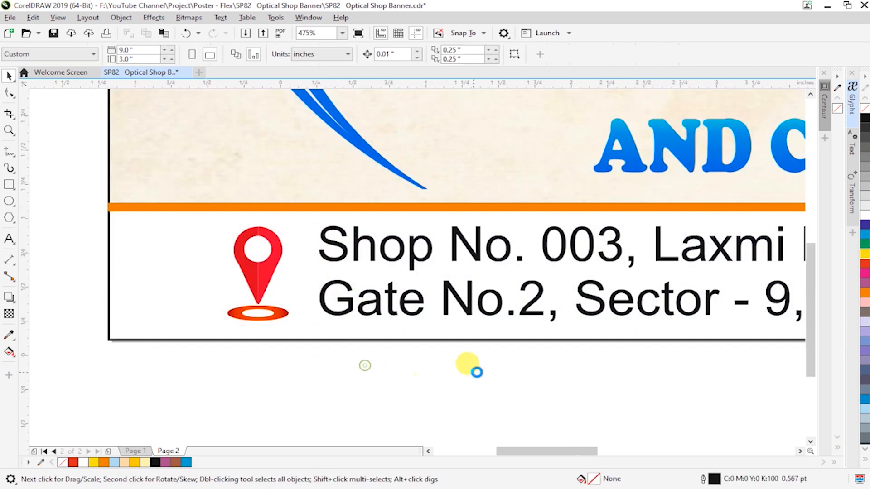
- Save the banner document
scroll(480, 371, down, 3)
key(F2)
drag(340, 305, 825, 404)
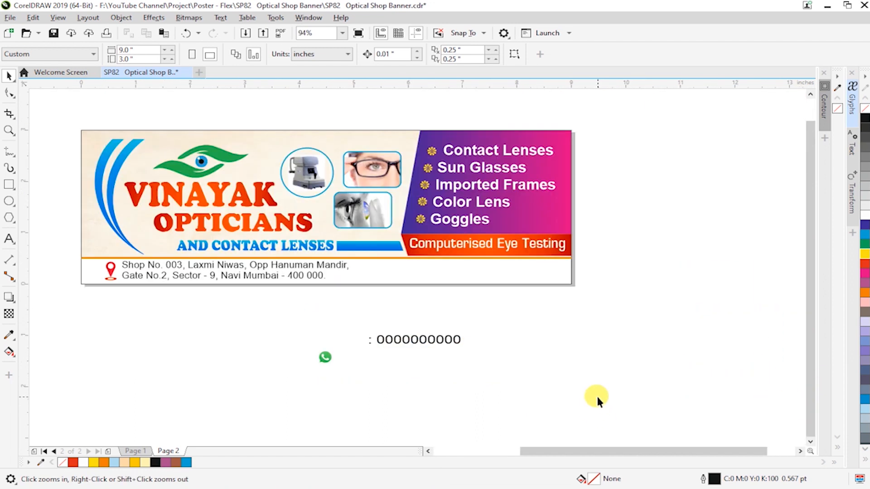
key(ctrl+s)
- Stretch "AND CONTACT LENSES" horizontally so its first letter starts nearly under the beginning of "OPTICIANS"
key(F2)
drag(167, 176, 676, 334)
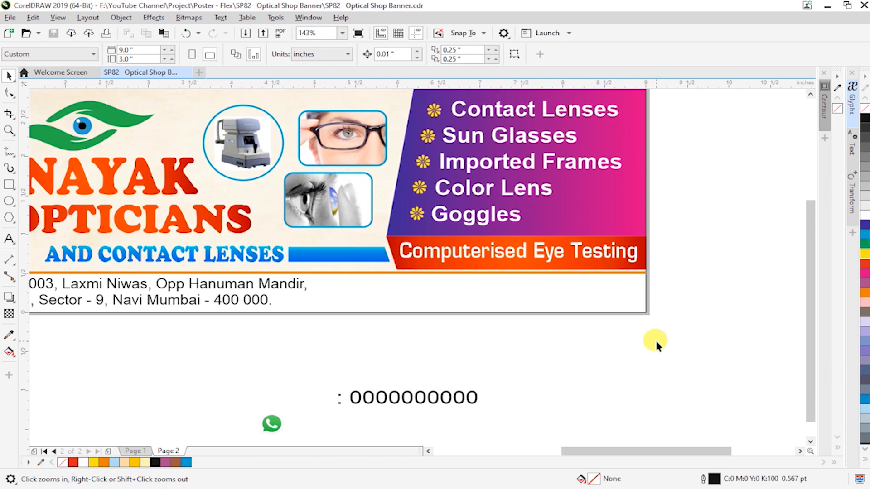
scroll(163, 281, down, 2)
drag(71, 240, 255, 330)
click(284, 266)
drag(266, 273, 224, 266)
key(ctrl+z)
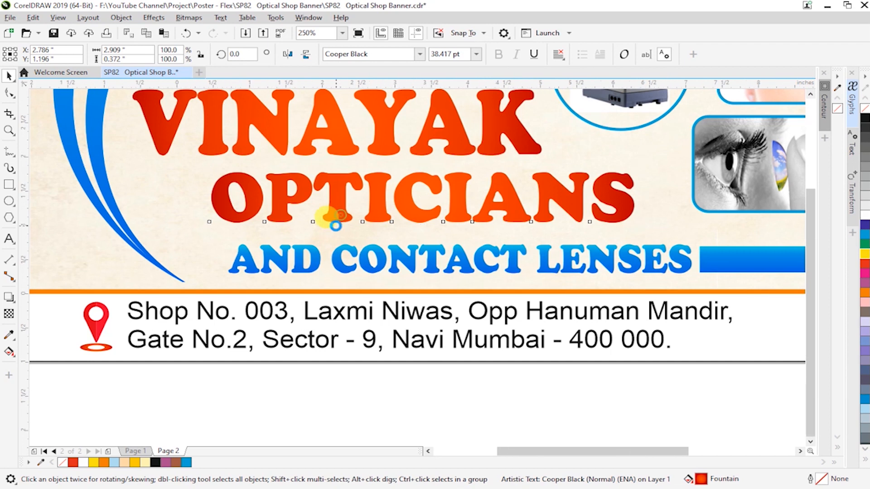
- Raise the eye logo slightly and stretch "VINAYAK" taller in the space beneath it
scroll(335, 222, down, 2)
click(344, 139)
mouse_move(344, 139)
mouse_down()
mouse_move(345, 128)
mouse_move(338, 149)
mouse_up()
click(341, 175)
click(337, 174)
drag(442, 173, 438, 172)
click(395, 212)
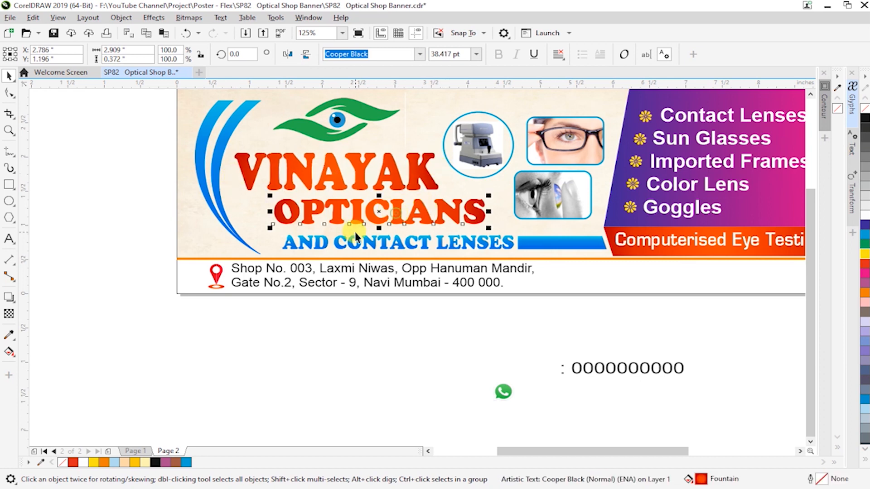
click(441, 305)
- Move the phone number into the banner's white strip below "Computerised Eye Testing", make it bold and size it to about 23.3 pt
scroll(441, 305, down, 1)
key(F2)
drag(308, 197, 678, 312)
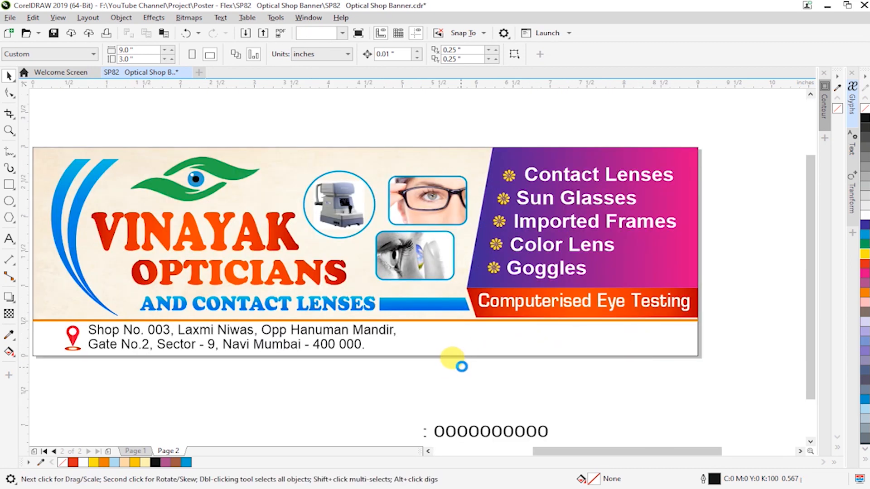
drag(492, 431, 585, 340)
click(498, 54)
drag(651, 331, 683, 318)
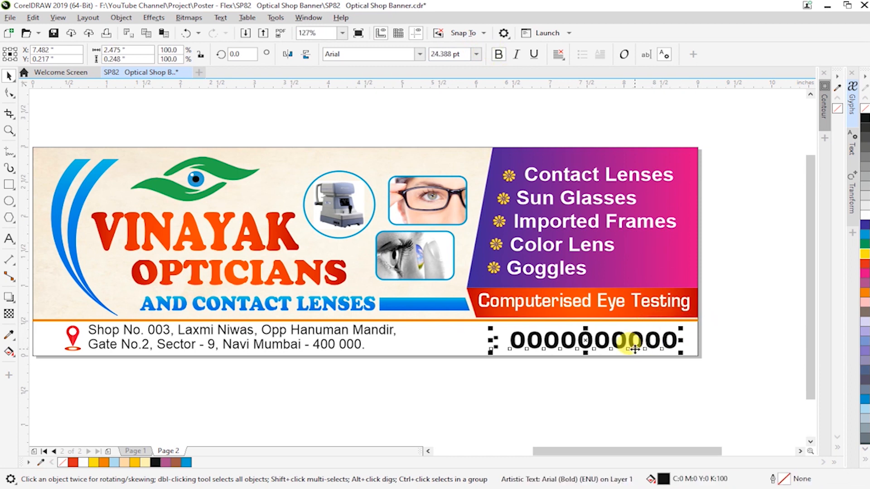
drag(620, 346, 626, 344)
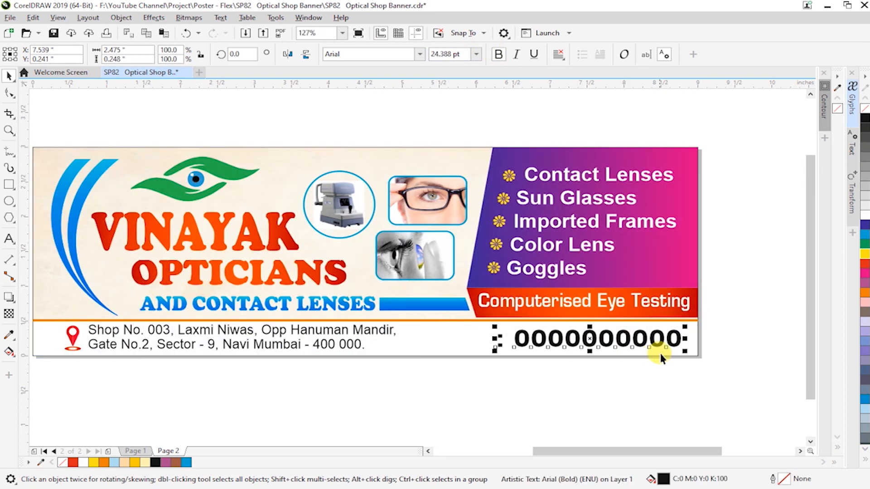
click(650, 382)
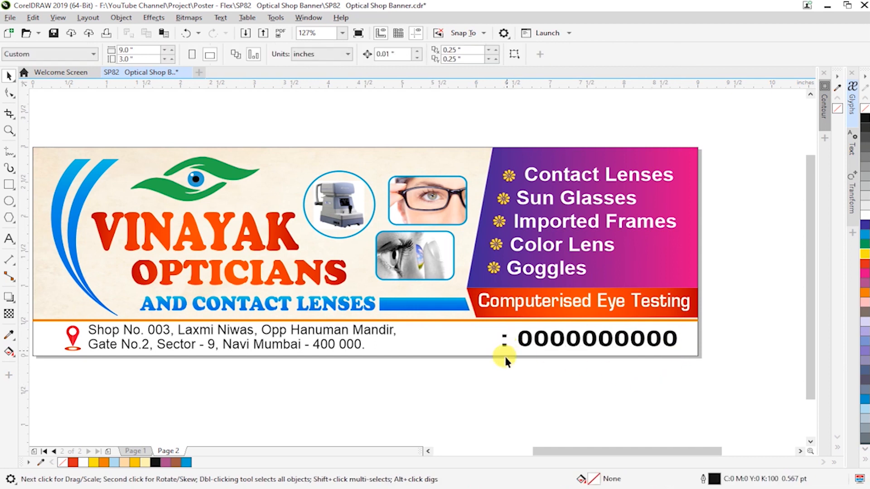
- Draw a rectangle about 3.53 × 0.6 in around the phone number, fill it yellow without outline and send it to the back
click(9, 184)
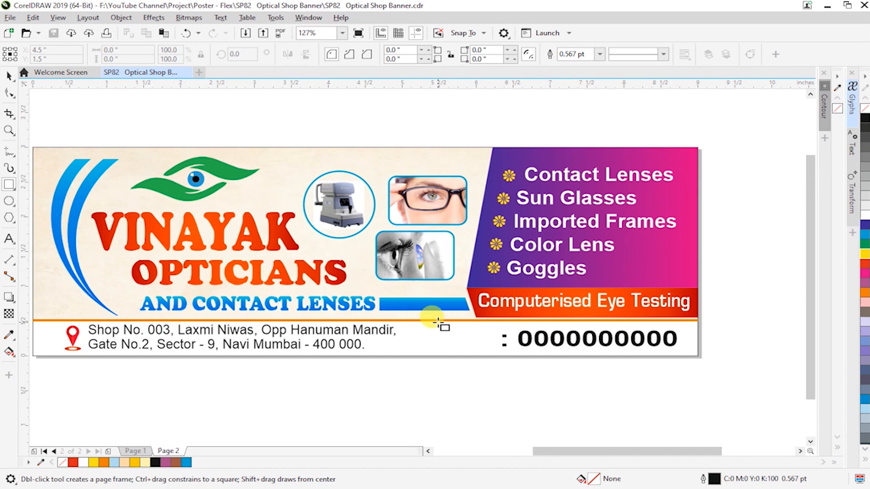
drag(441, 320, 703, 363)
key(space)
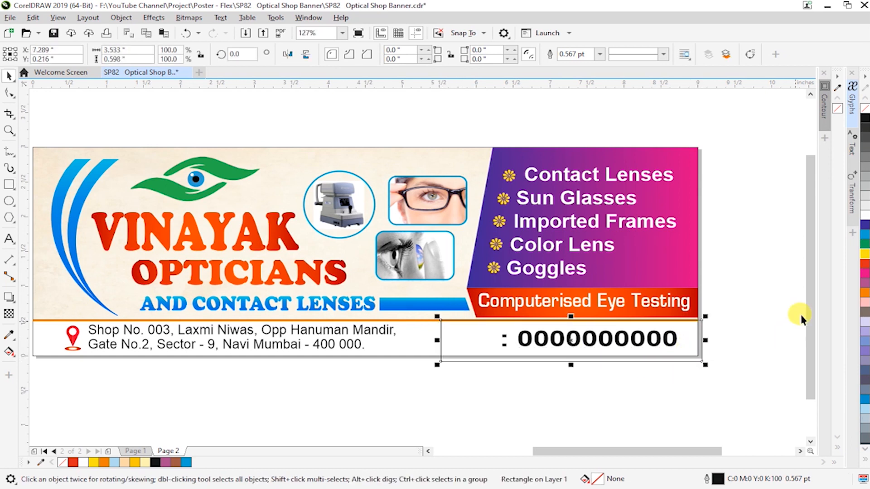
click(864, 258)
right_click(863, 113)
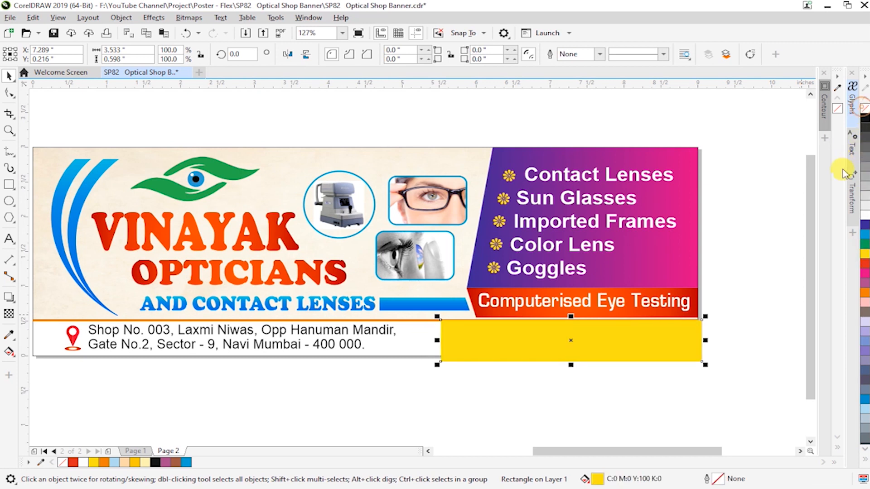
key(shift+Page_Down)
click(561, 401)
- Convert the yellow rectangle to curves and pull its lower-left corner outward to slant that side
click(447, 333)
key(ctrl+q)
key(F10)
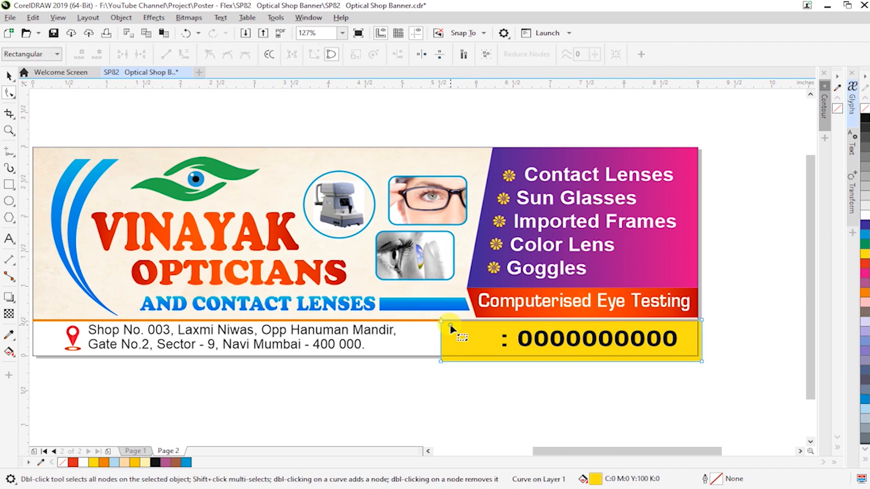
drag(440, 362, 425, 360)
key(space)
click(449, 382)
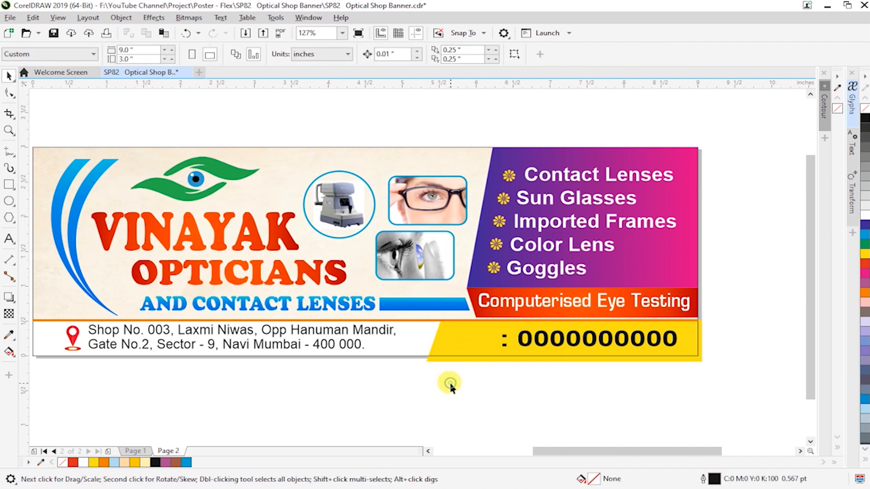
- Stretch the address text horizontally by 106% to about 4.4 in wide and nudge it slightly right
click(371, 336)
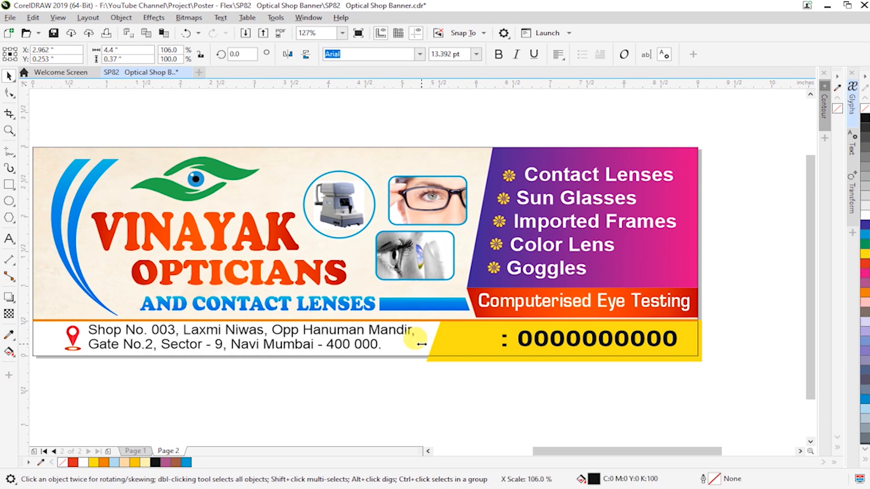
click(131, 331)
drag(85, 339, 87, 340)
click(128, 384)
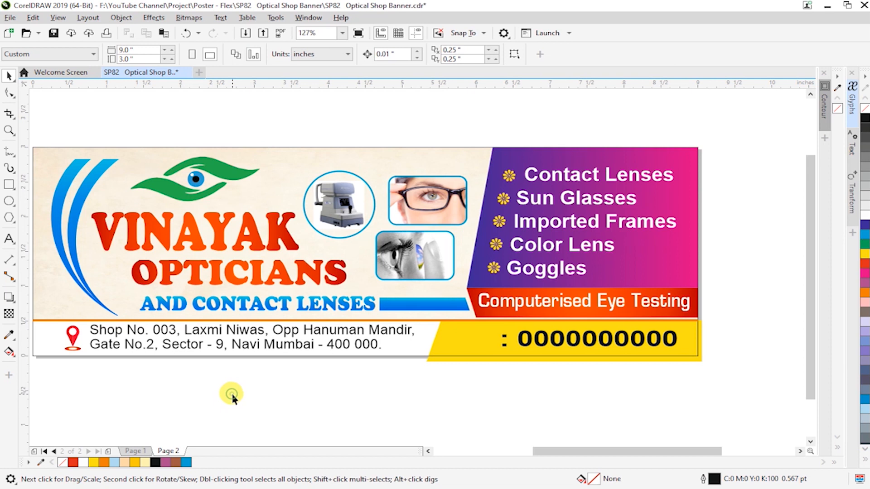
- Place the WhatsApp icon before the phone number on the yellow shape, enlarge it and adjust the number's position beside it
scroll(233, 394, down, 5)
key(z)
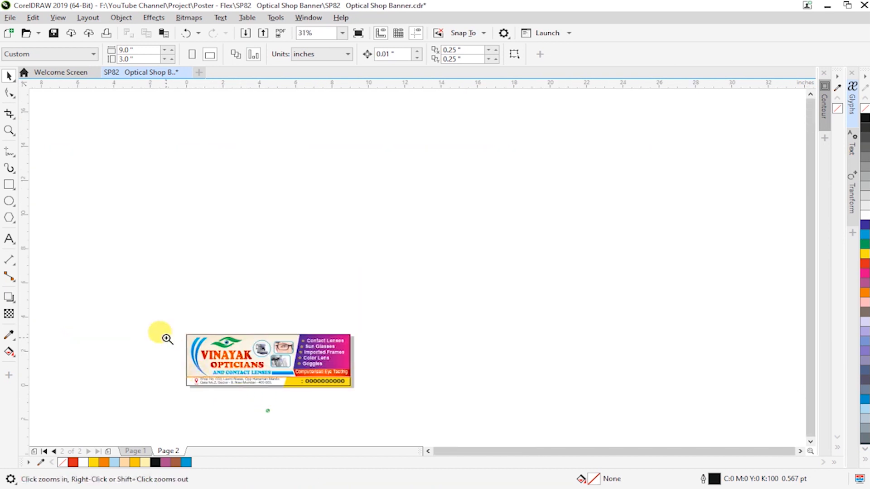
drag(167, 339, 390, 430)
drag(376, 365, 466, 261)
key(z)
drag(409, 242, 522, 302)
drag(487, 264, 503, 277)
drag(451, 227, 434, 228)
drag(594, 220, 535, 201)
scroll(588, 383, down, 2)
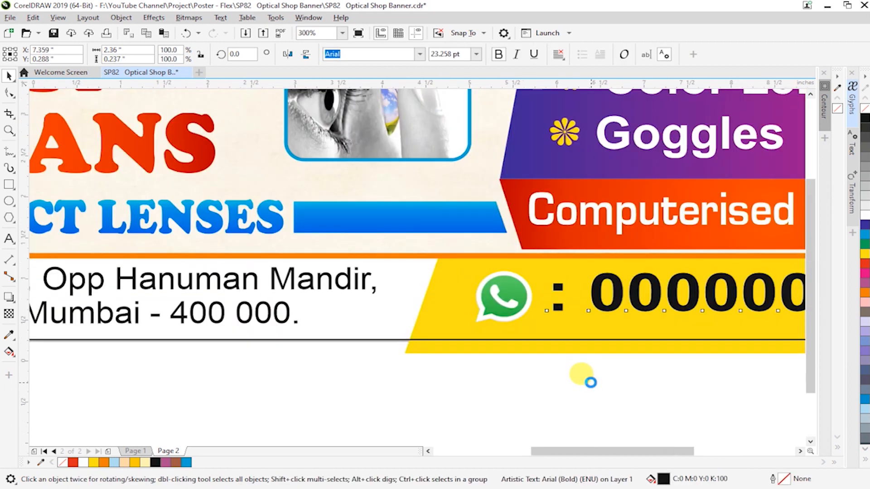
scroll(591, 382, down, 1)
click(581, 375)
- PowerClip the slanted yellow shape inside the banner frame to trim its overhanging edges
key(F2)
drag(472, 330, 773, 388)
click(452, 303)
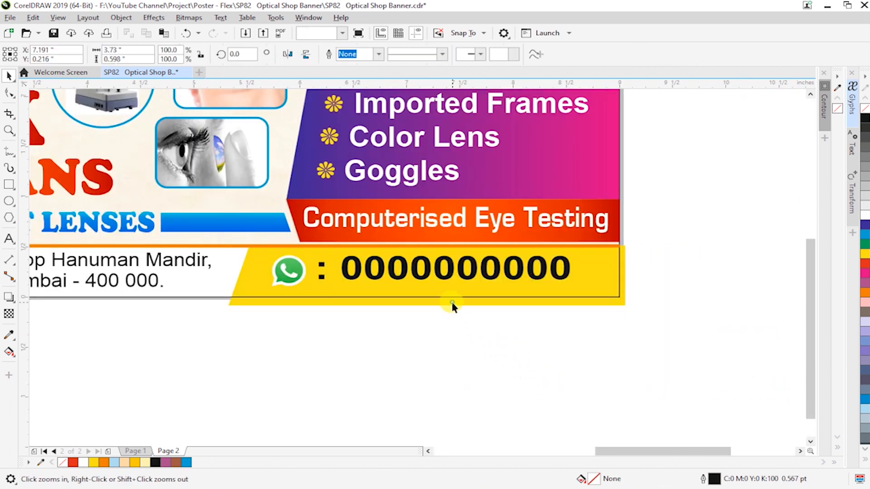
click(121, 18)
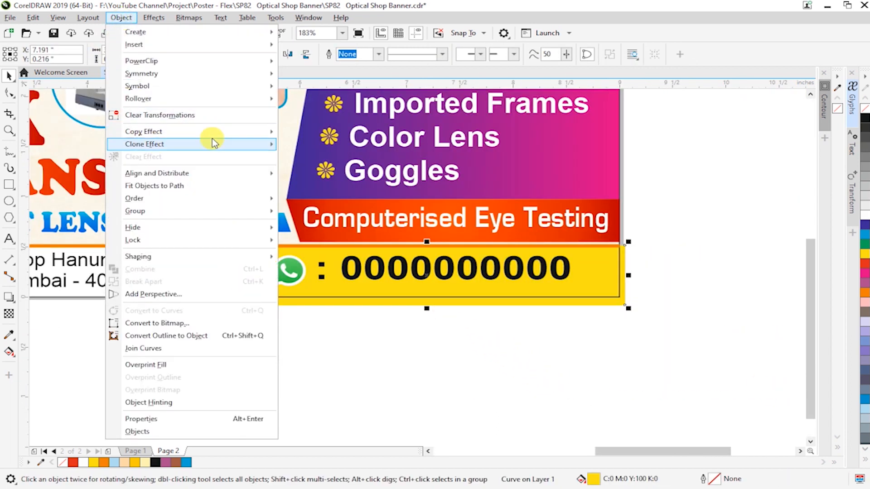
mouse_move(210, 62)
click(317, 62)
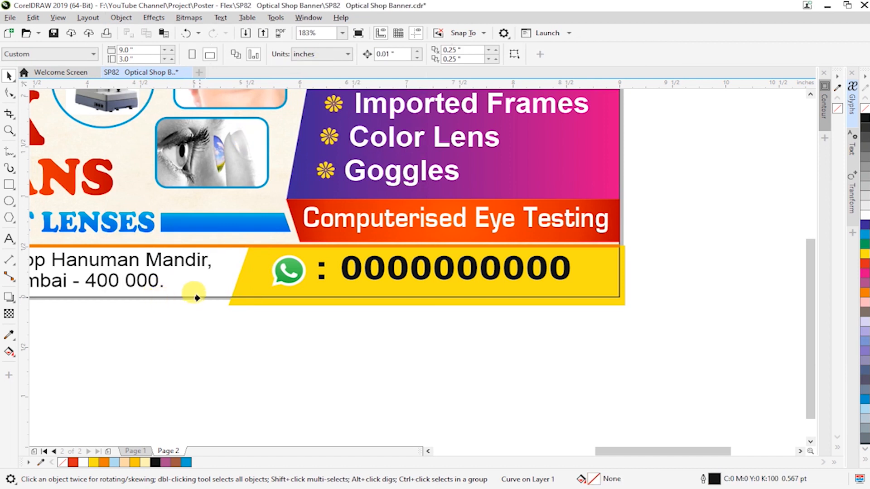
click(197, 297)
click(279, 314)
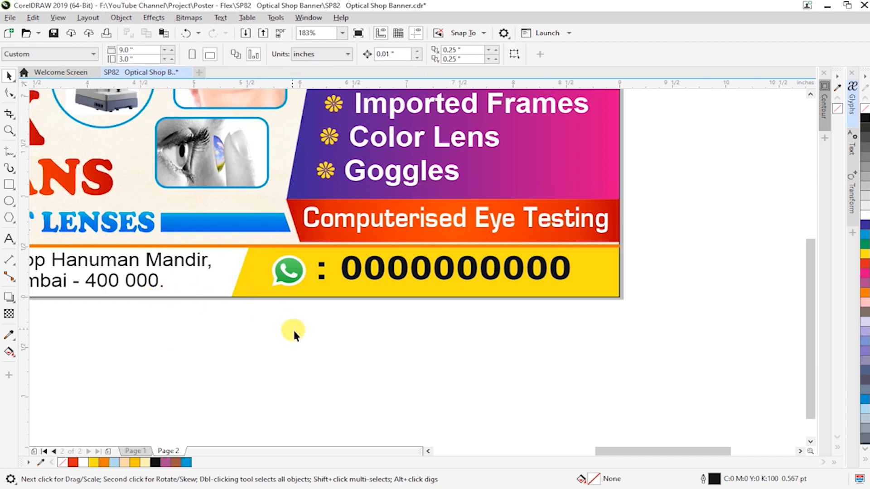
- Enlarge the phone number to about 25.1 pt and nudge it slightly left within the yellow shape
click(481, 284)
drag(574, 285, 592, 287)
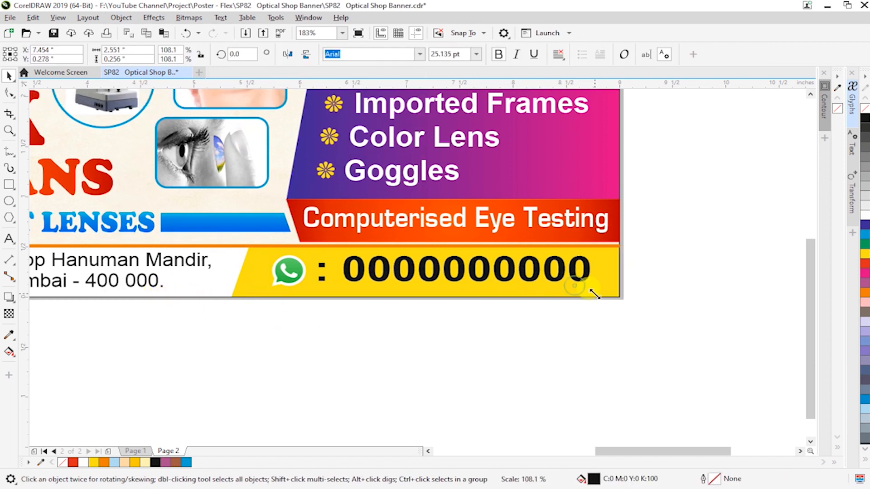
drag(444, 278, 443, 278)
click(447, 334)
scroll(451, 341, down, 4)
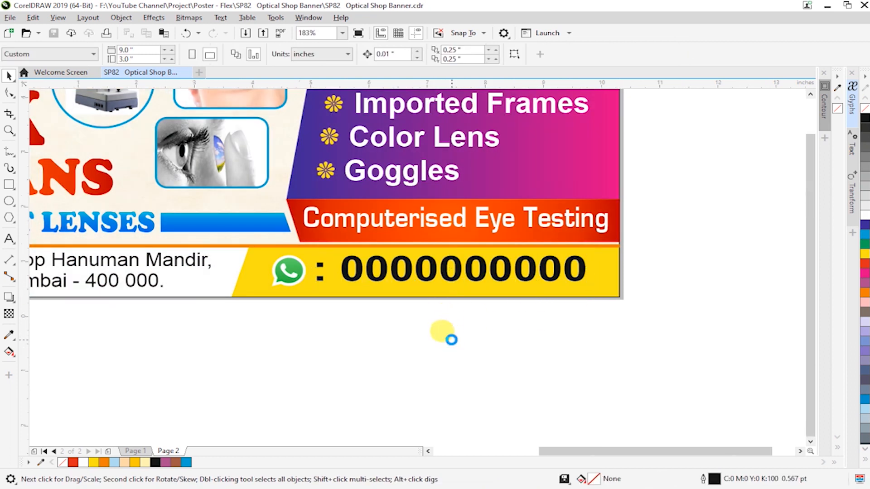
- Move the purple gradient panel and the red-orange strip below it into the banner frame's PowerClip
key(F4)
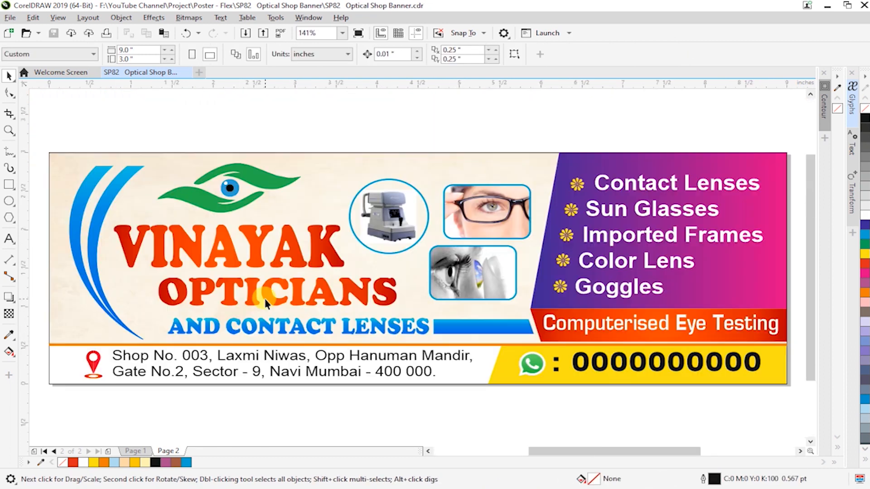
click(569, 160)
click(566, 162)
click(565, 162)
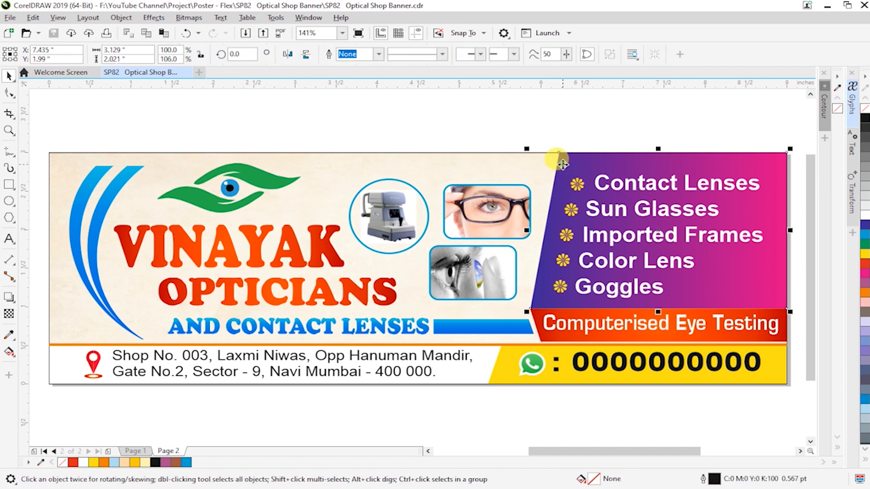
shift+click(539, 311)
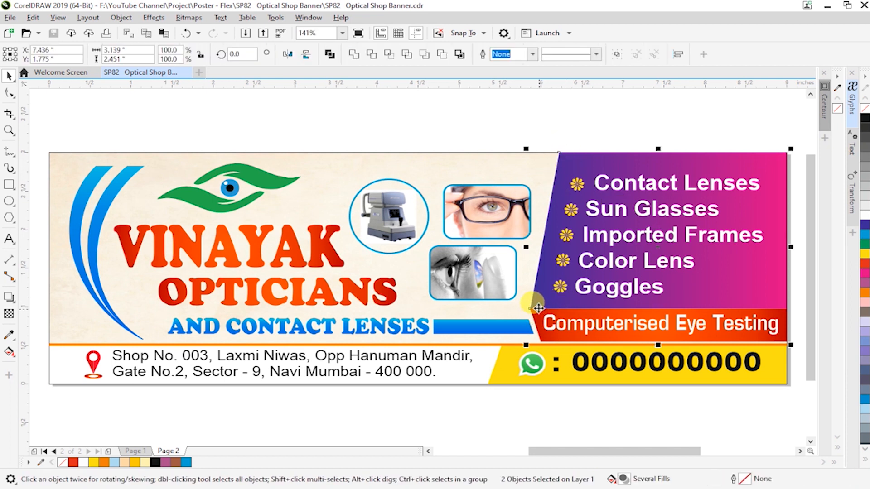
click(130, 32)
double_click(465, 168)
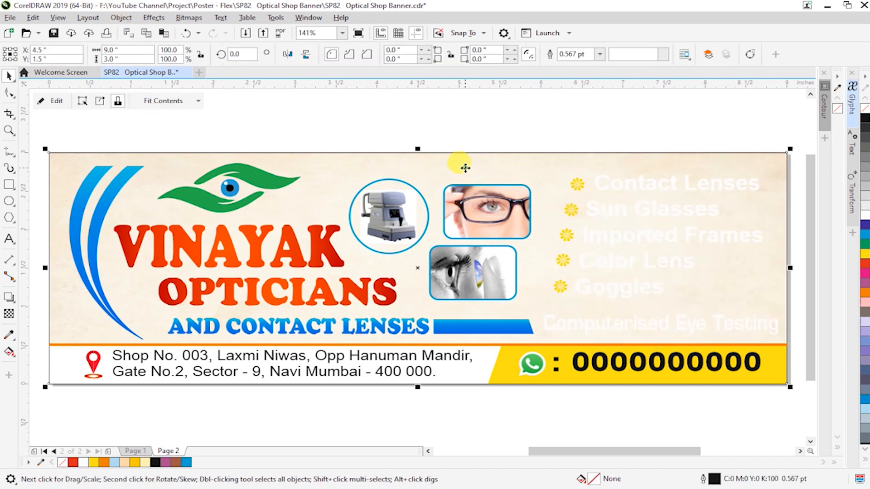
key(ctrl+v)
ctrl+click(542, 399)
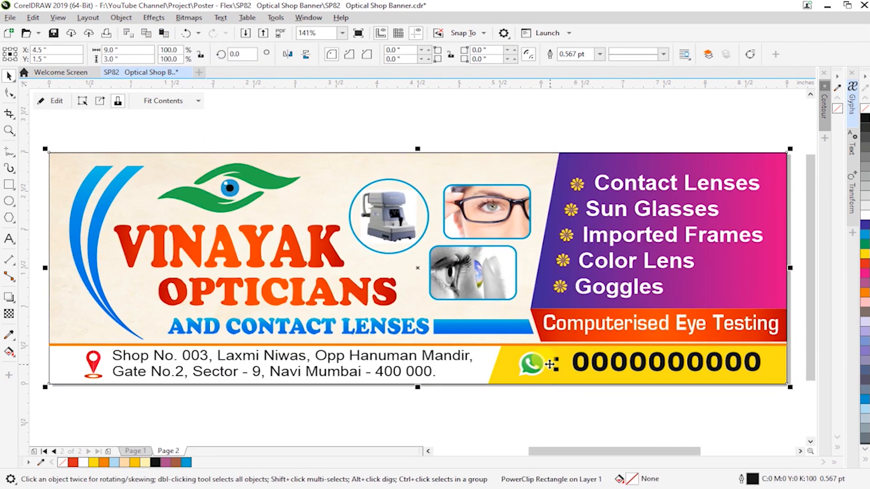
- Within the PowerClip contents, duplicate the purple panel in place and shift the copy's upper-left node about 0.07 in left
click(554, 289)
double_click(537, 298)
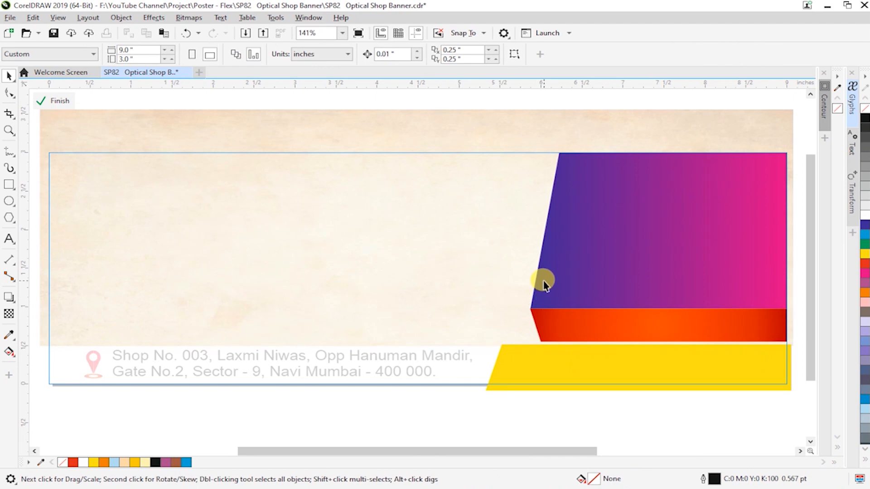
click(569, 206)
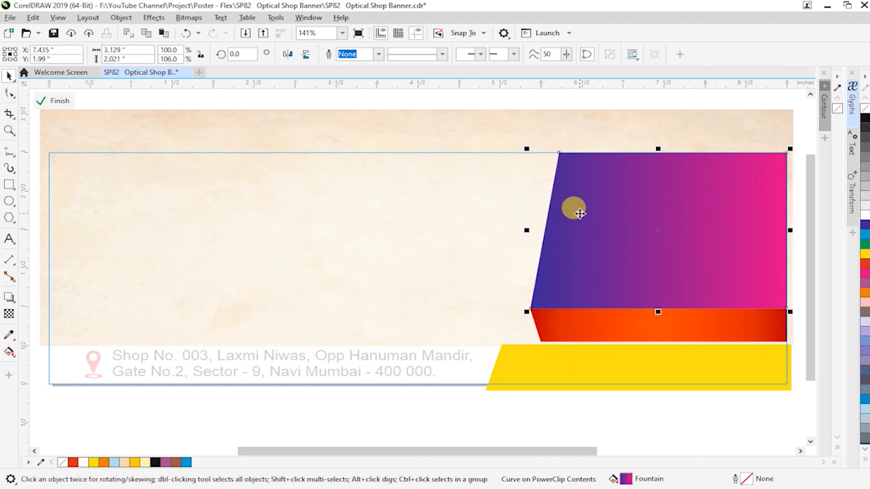
key(F10)
click(558, 156)
drag(558, 156, 554, 155)
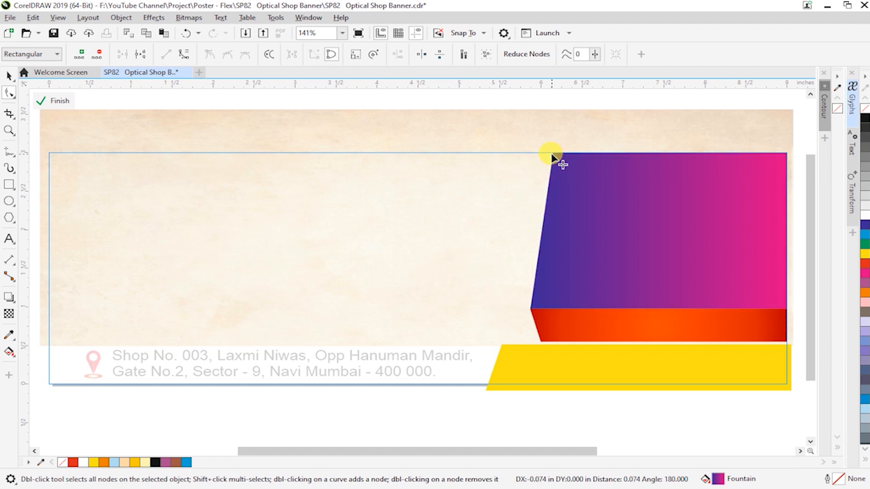
key(space)
- Fill the reshaped copy with orange, order it behind the purple panel as an edge accent, finish PowerClip editing and save
click(864, 292)
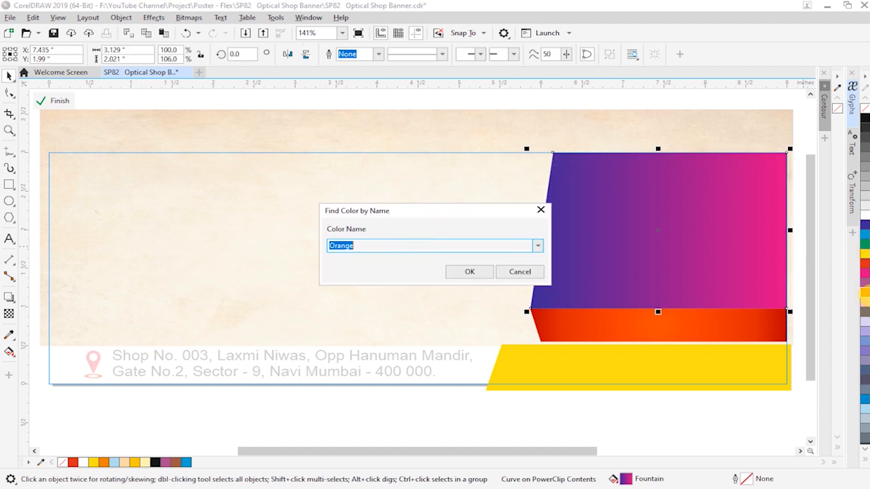
key(Escape)
click(864, 293)
shift+click(392, 292)
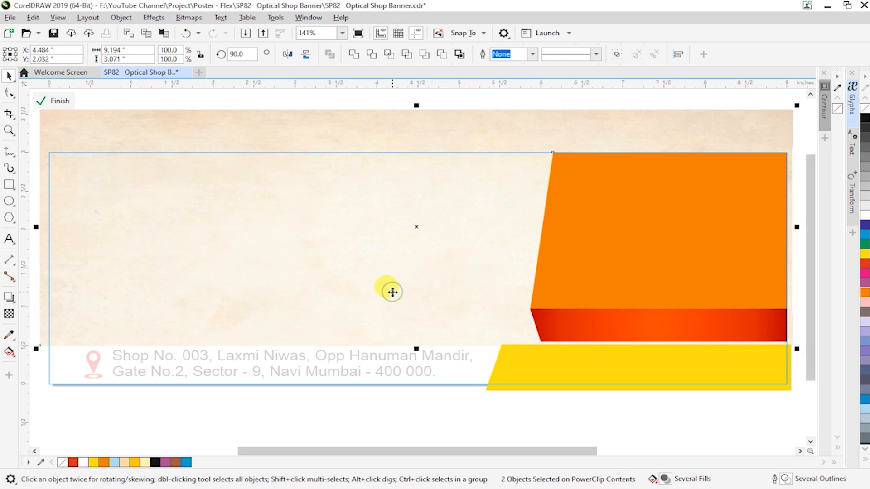
key(shift+Page_Down)
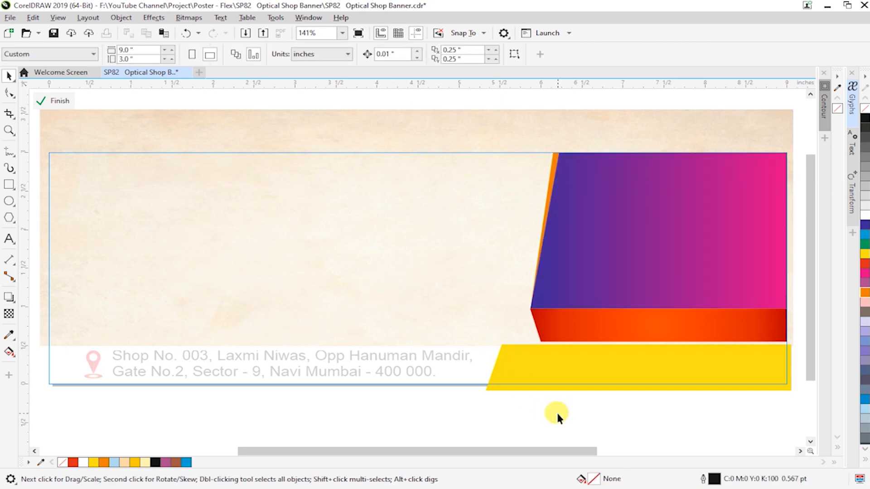
ctrl+click(556, 411)
click(562, 407)
key(ctrl+s)
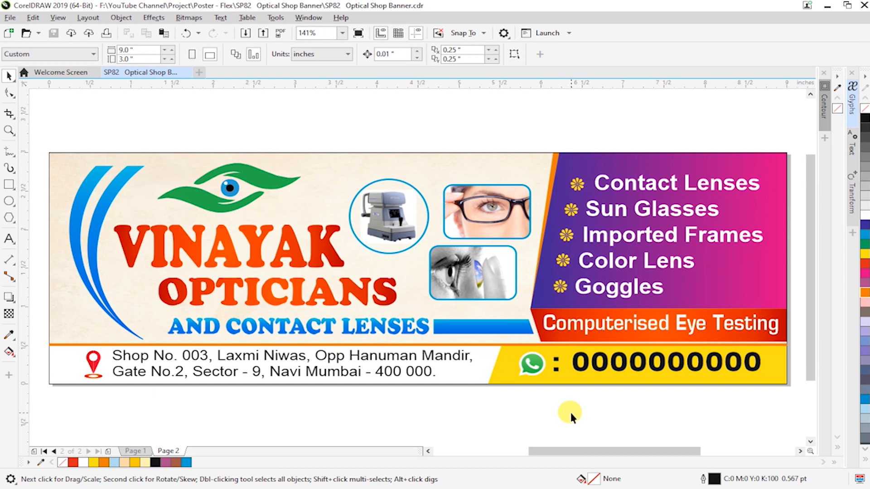
- Set the banner frame's outline to 2 pt and colour it purple-magenta
click(304, 226)
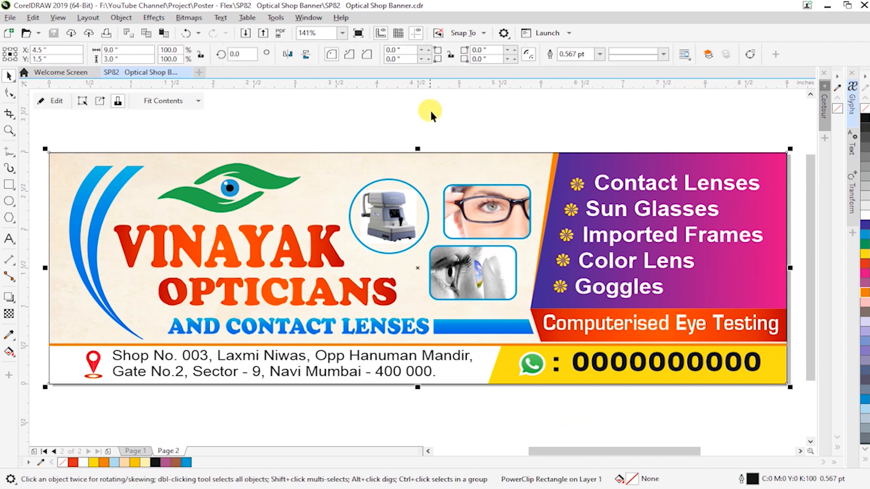
text(3)
key(Return)
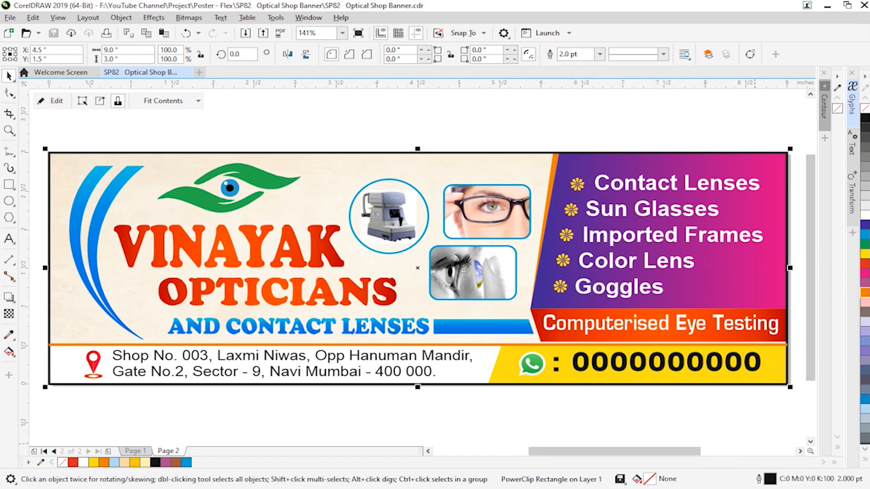
right_click(166, 463)
click(276, 428)
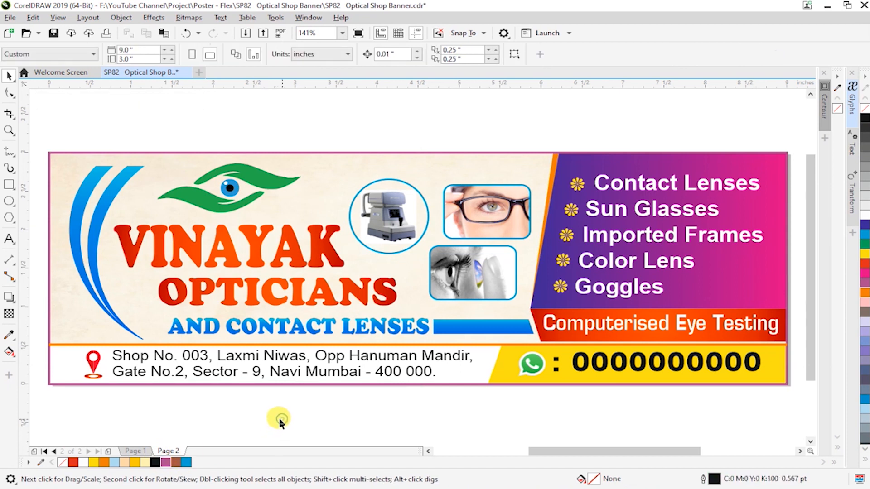
- Move the thin orange divider line above the address strip into the banner frame's PowerClip
click(67, 346)
key(ctrl+x)
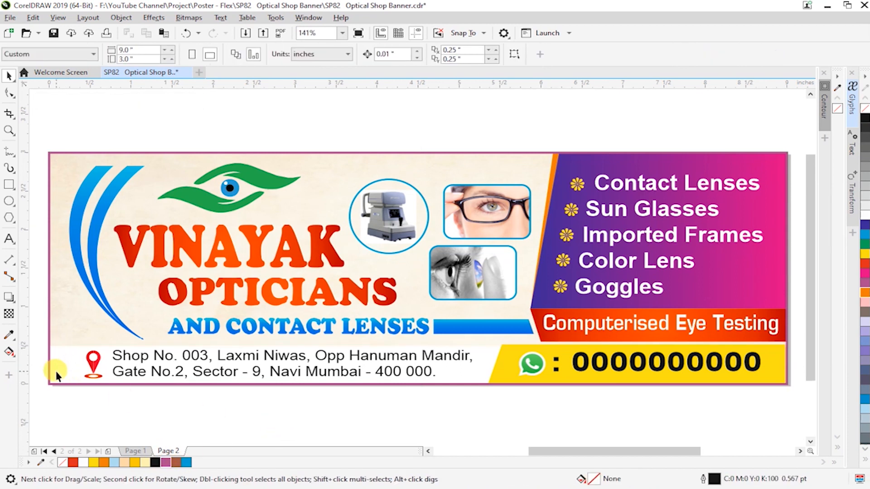
key(ctrl+v)
key(ctrl+x)
ctrl+click(70, 335)
key(ctrl+v)
ctrl+click(106, 408)
click(388, 408)
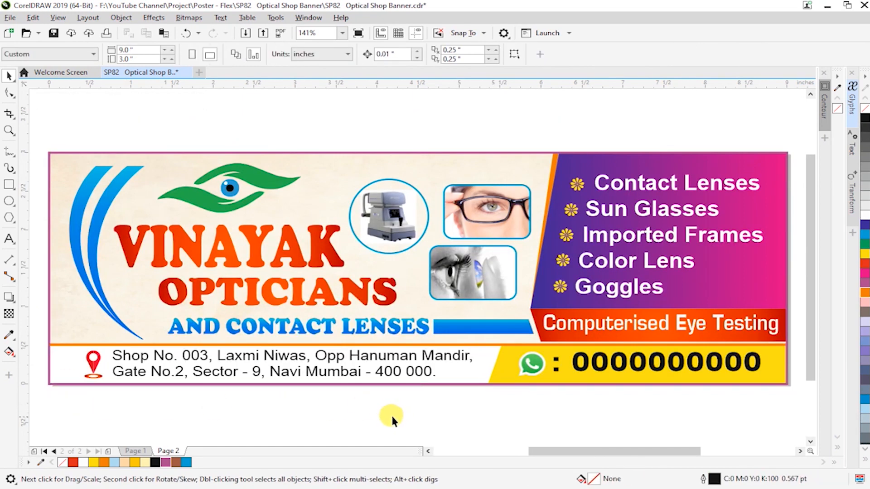
- Narrow the AND CONTACT LENSES text slightly to leave a gap before the blue bar, and save the file
click(428, 327)
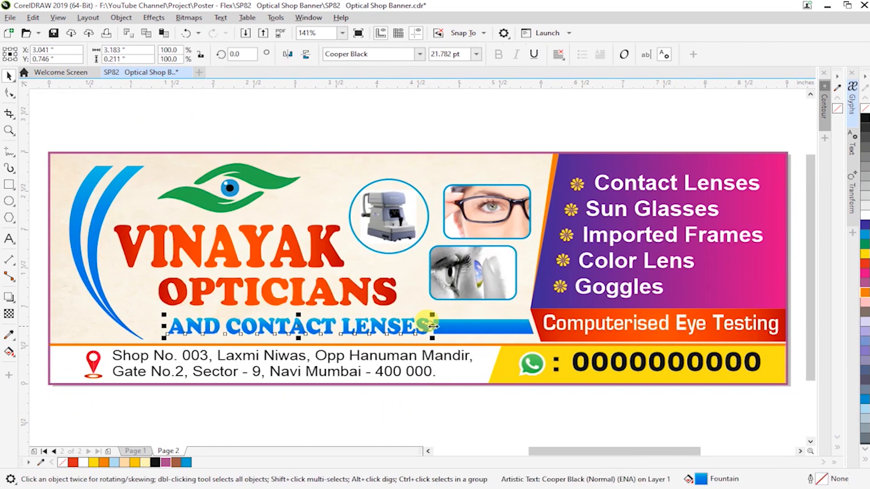
click(467, 410)
key(ctrl+s)
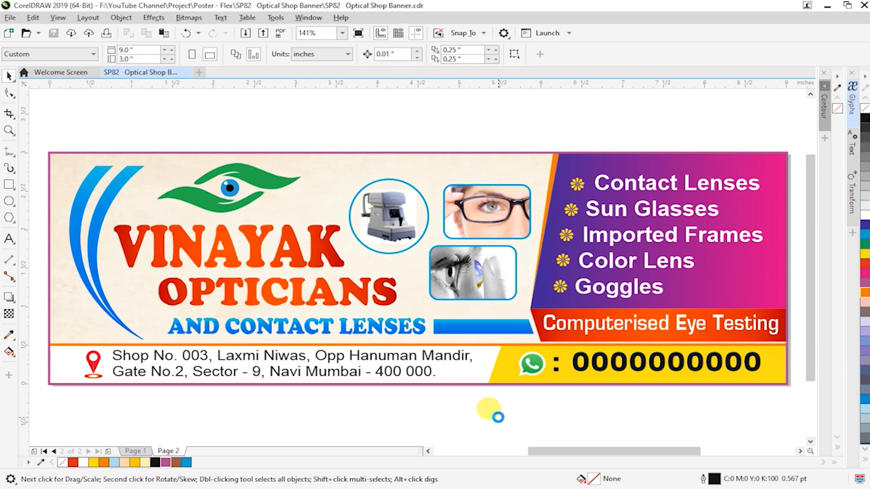
scroll(561, 426, down, 3)
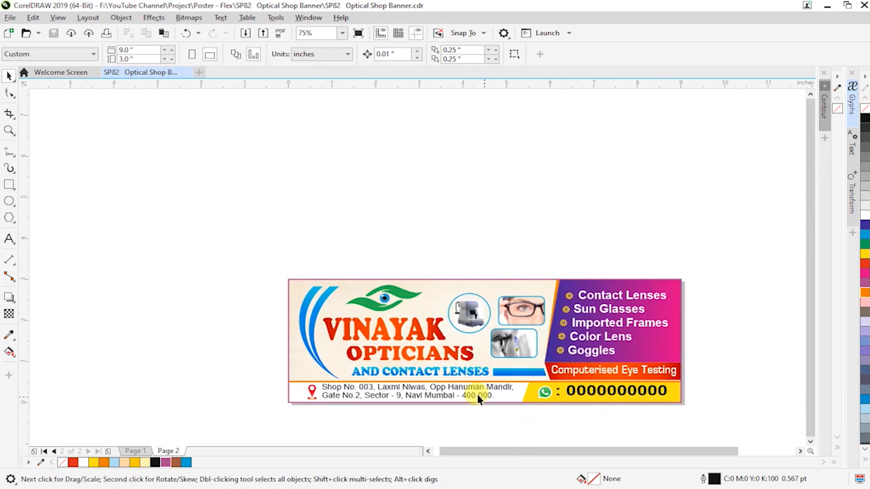
key(z)
drag(255, 249, 766, 433)
key(space)
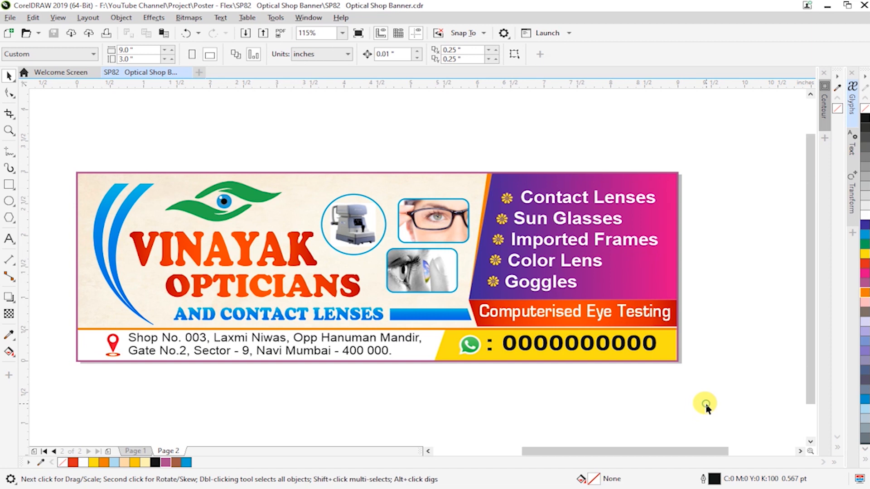